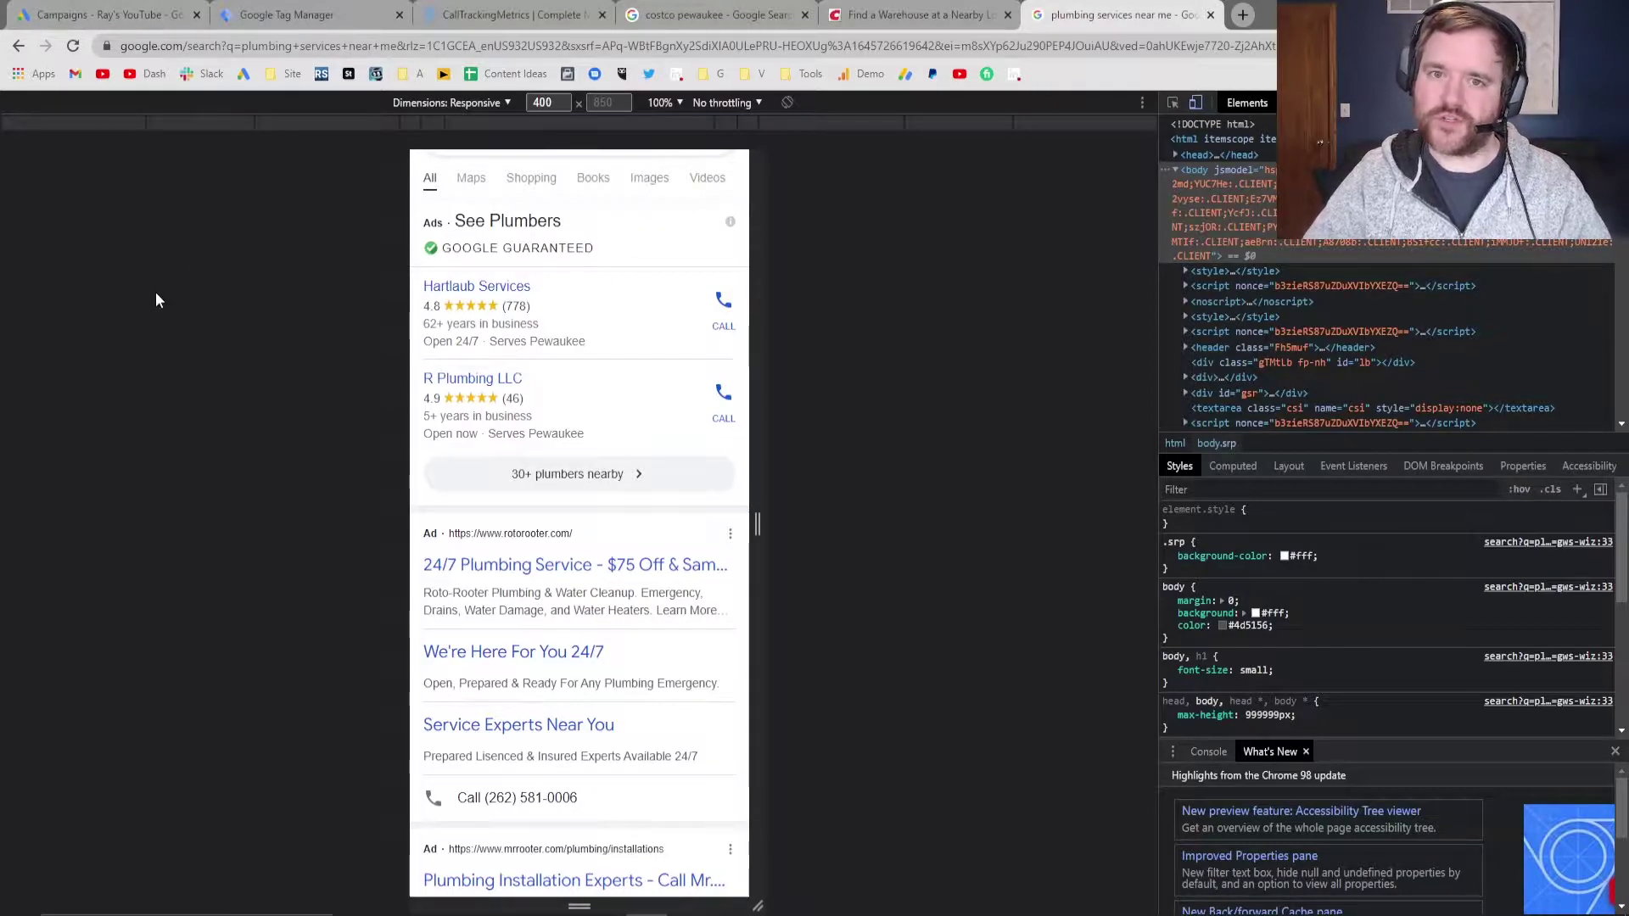
Create an account-level call extension in Ads & extensions with the pasted business phone number
click(96, 8)
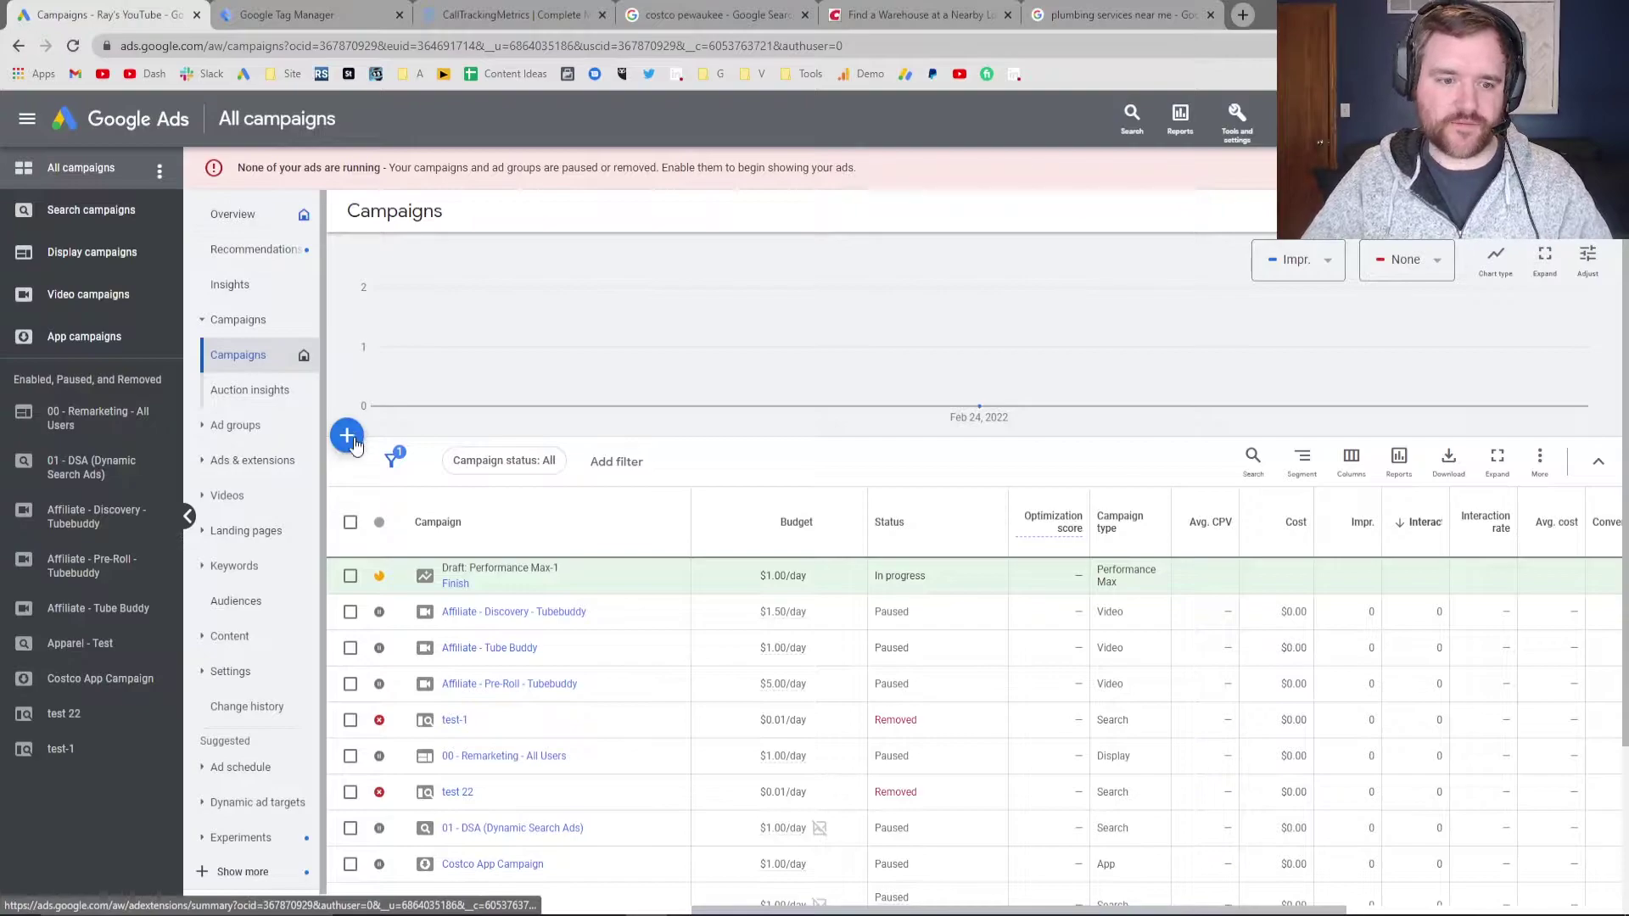
click(247, 432)
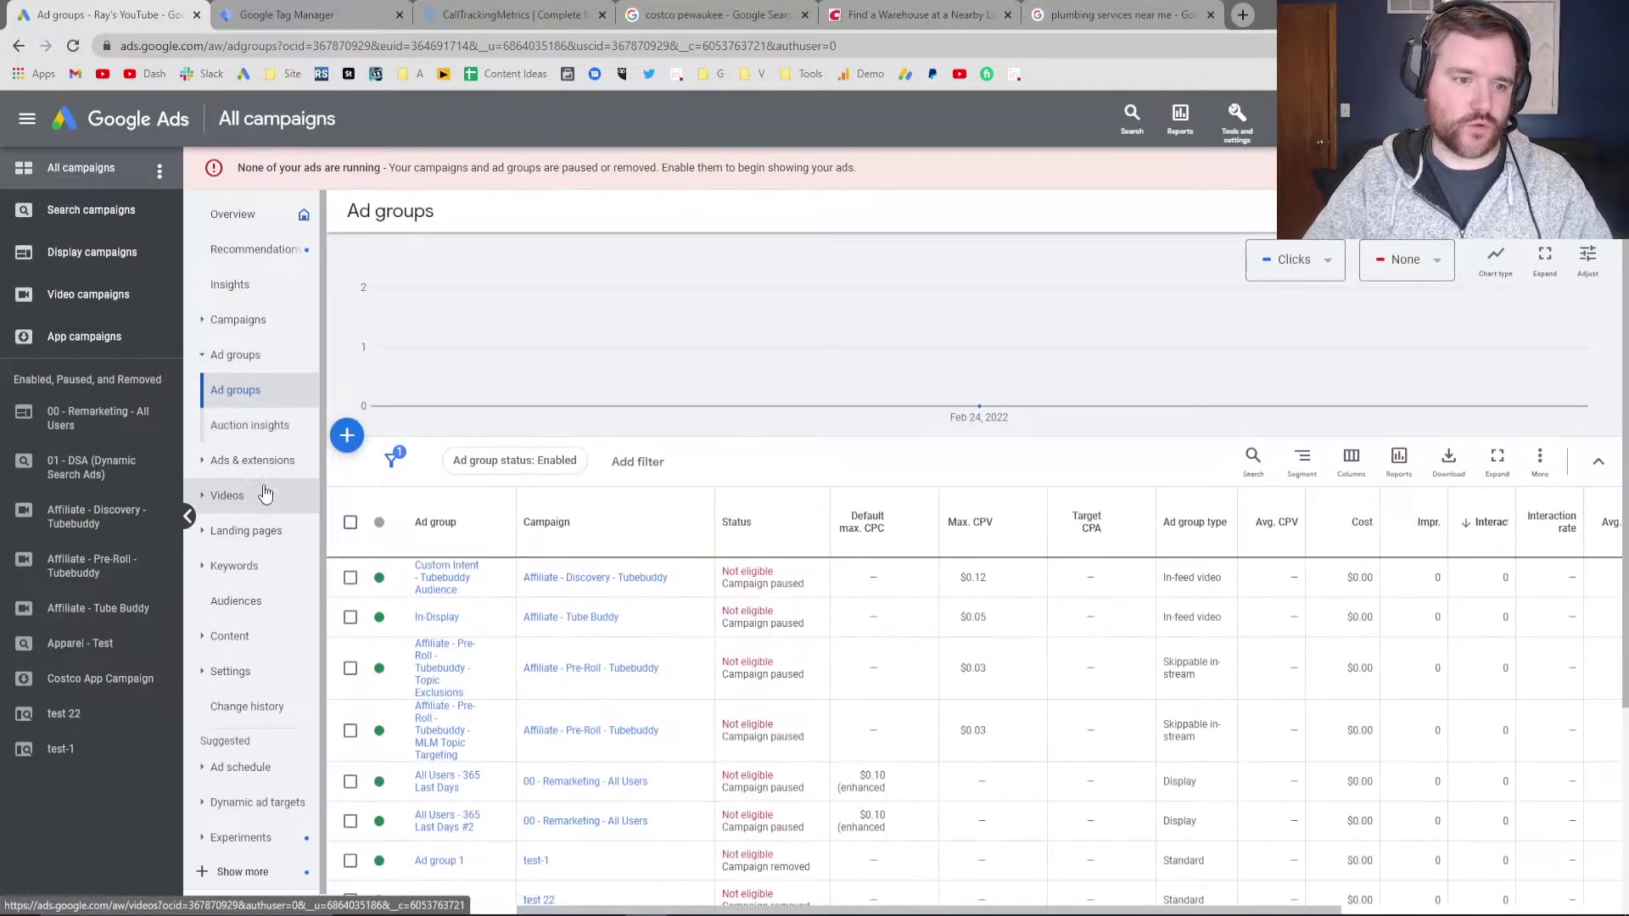
click(224, 462)
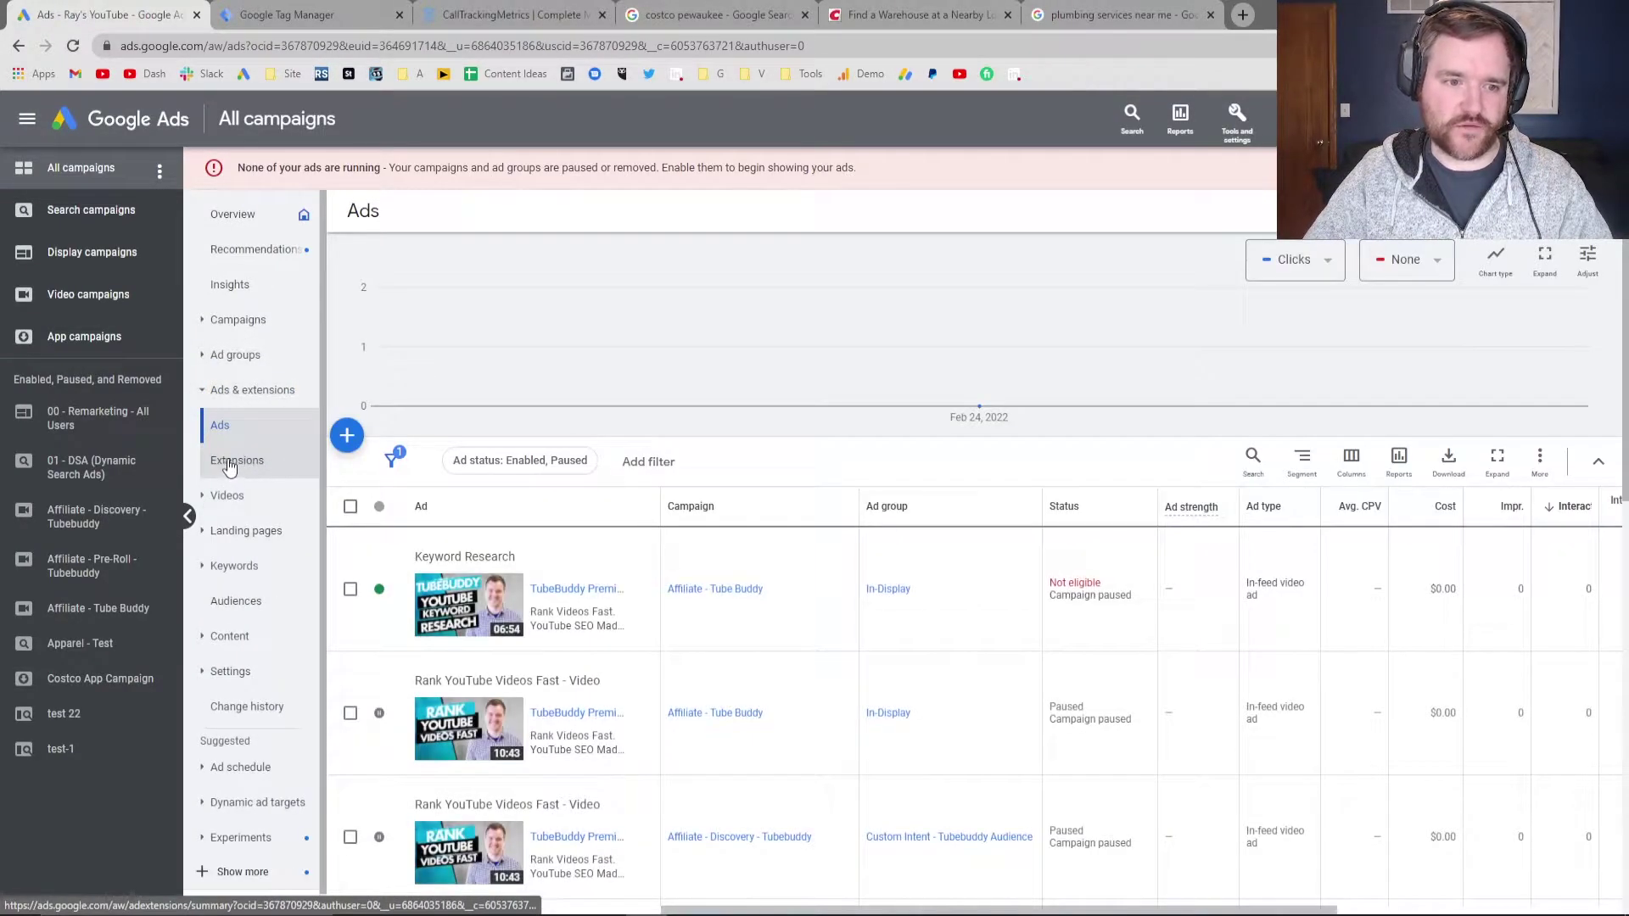
click(238, 465)
click(571, 286)
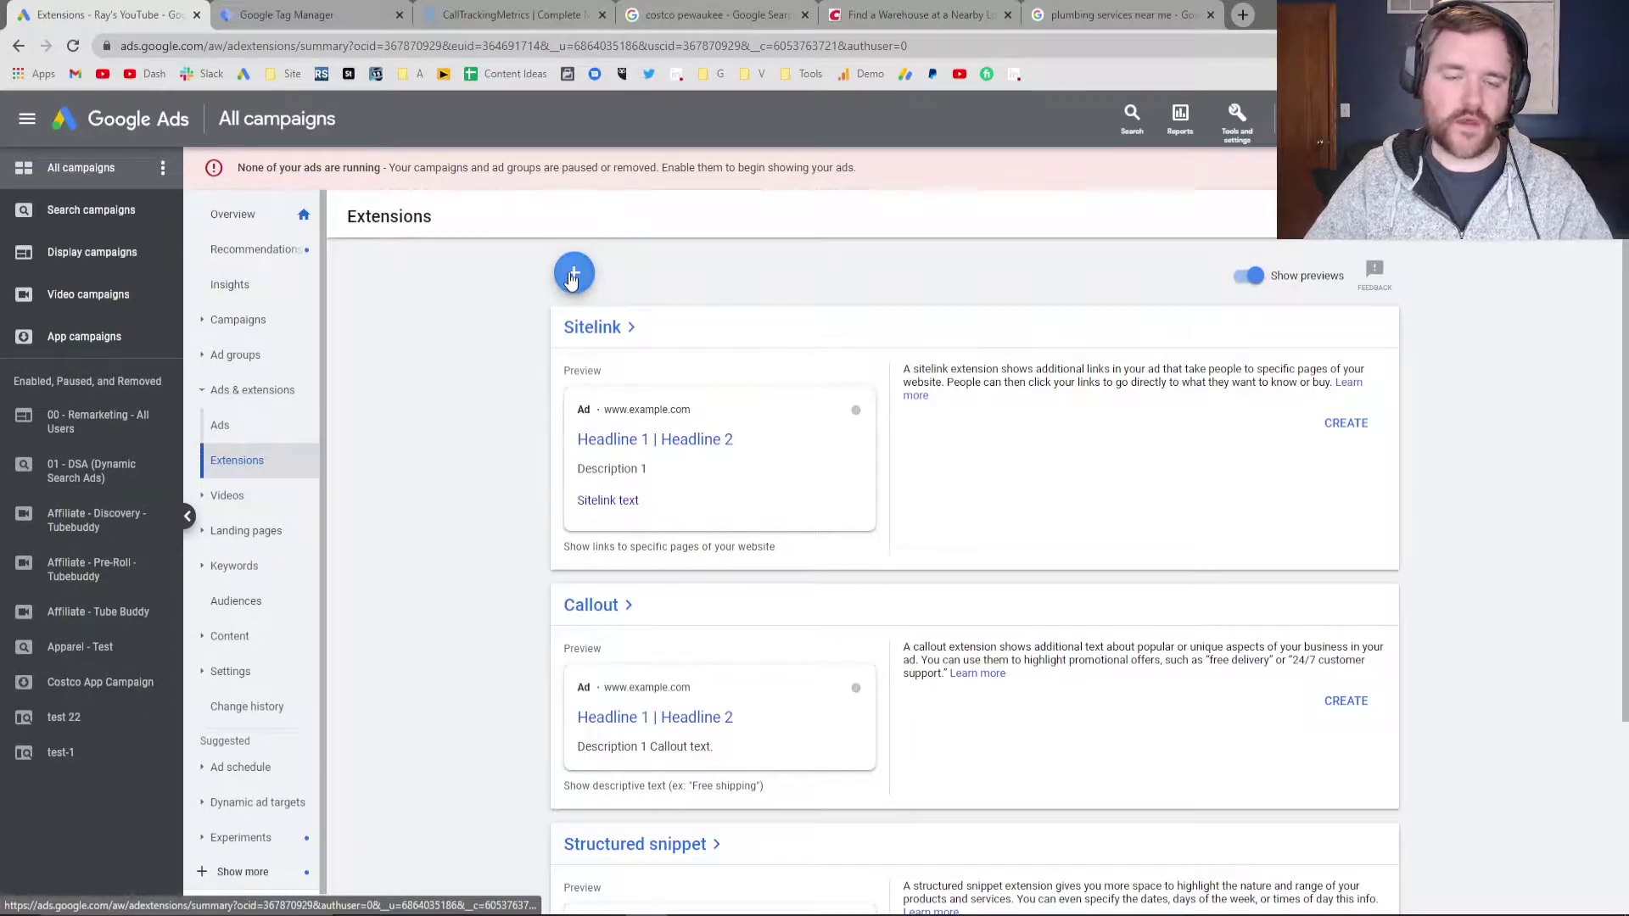
click(607, 433)
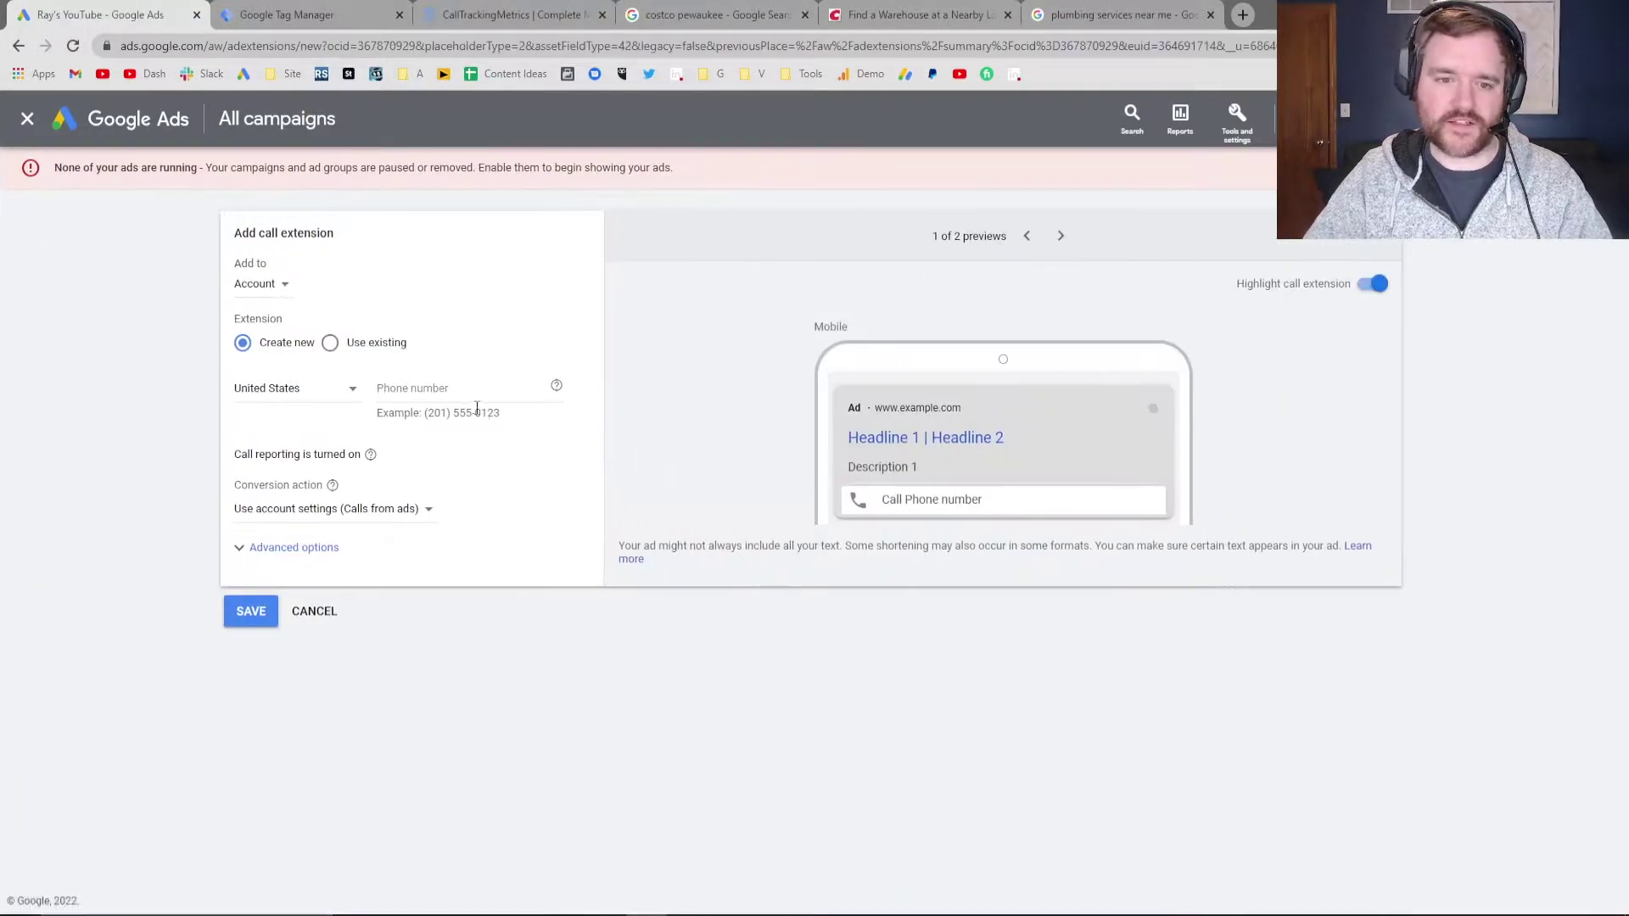
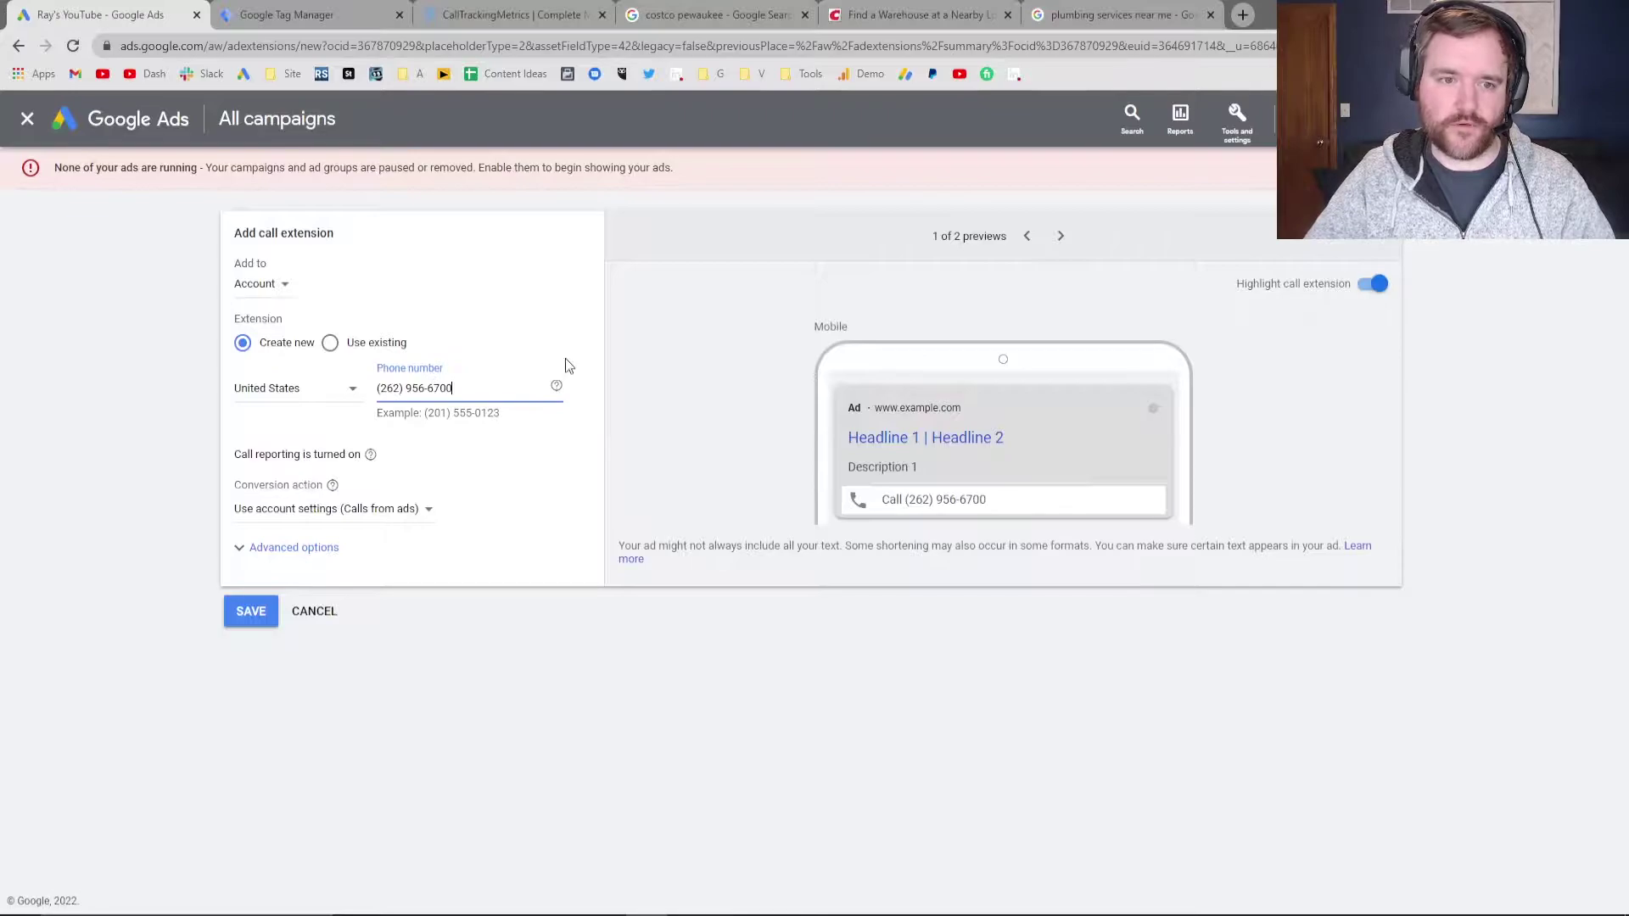
click(251, 612)
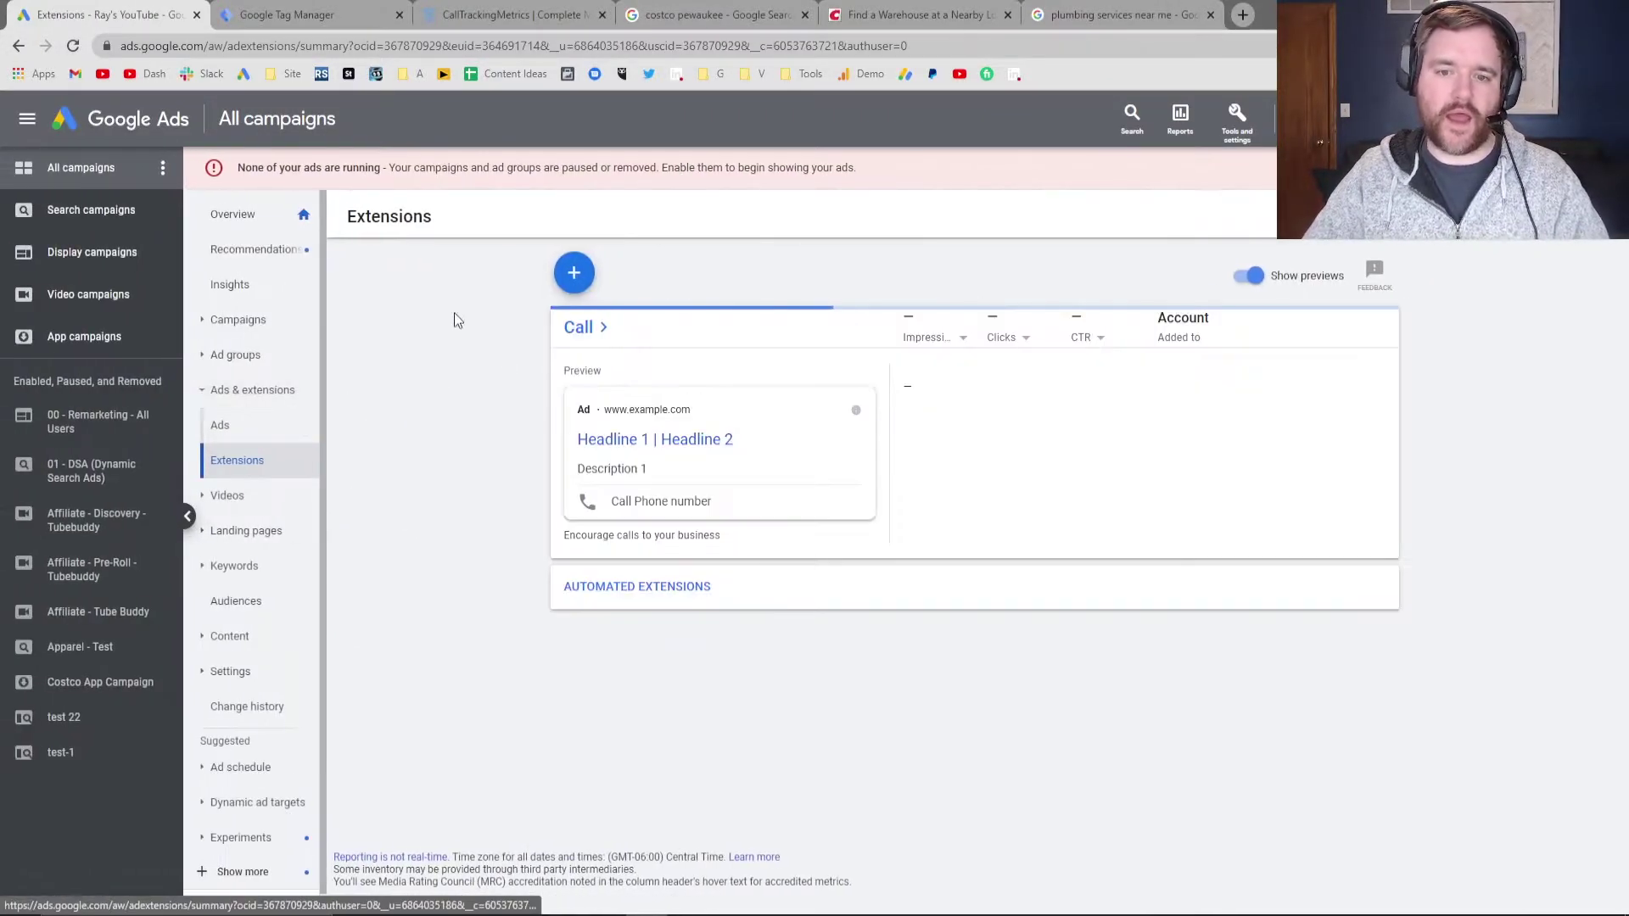
key(ctrl+shift+Tab)
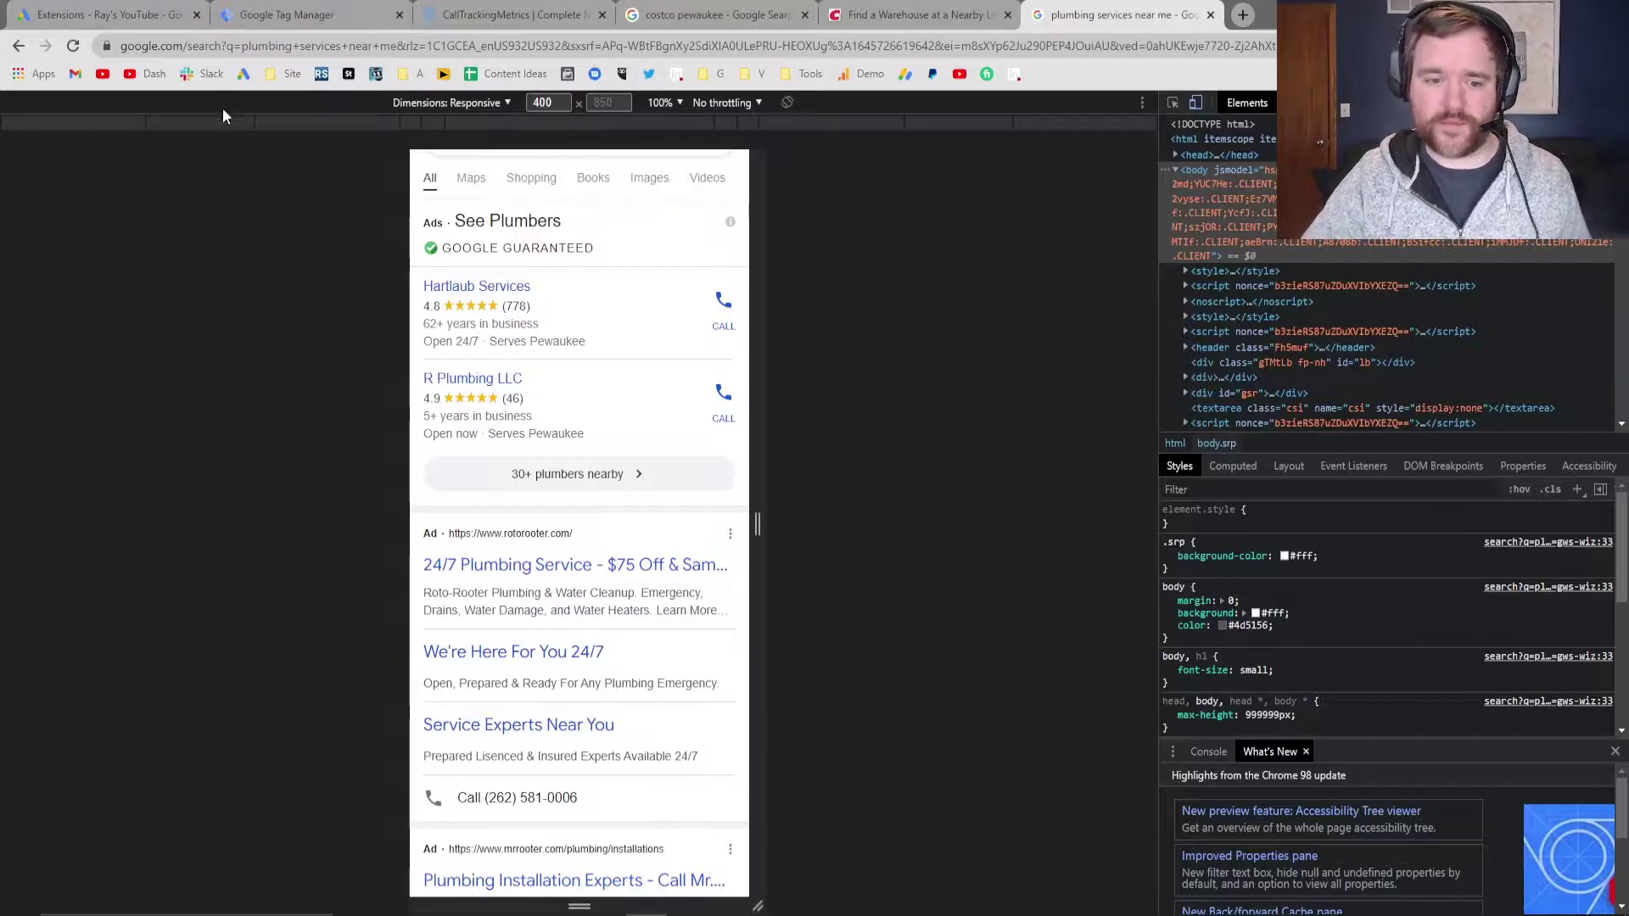
click(125, 8)
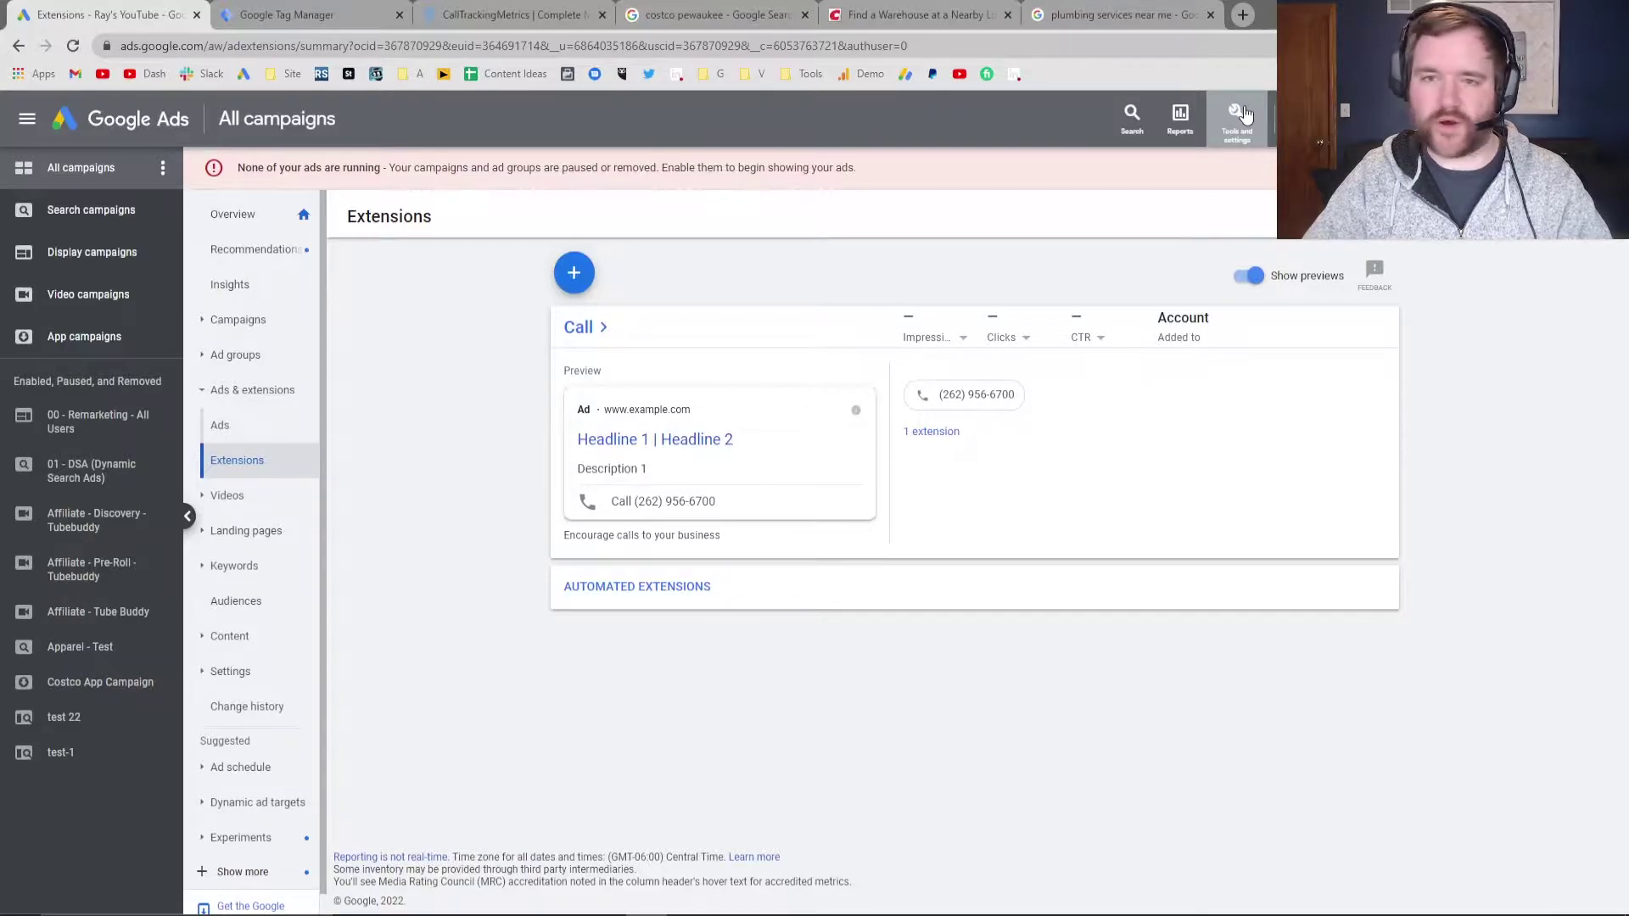
Begin a Phone calls conversion action with 'Calls to a phone number on your website' as source
click(1244, 113)
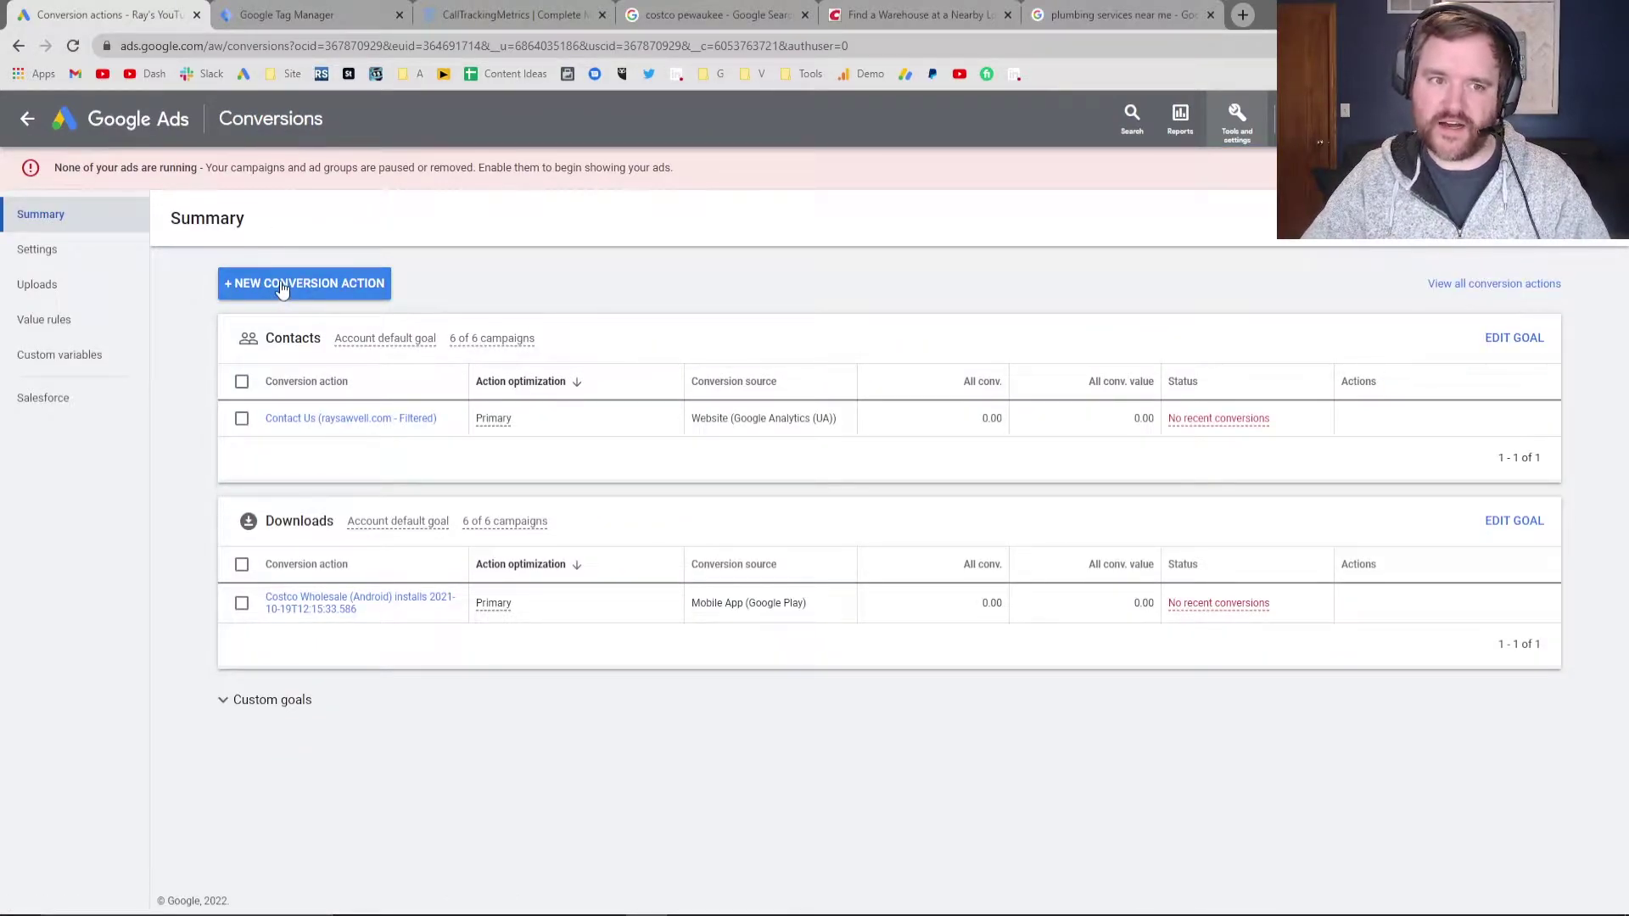
click(282, 287)
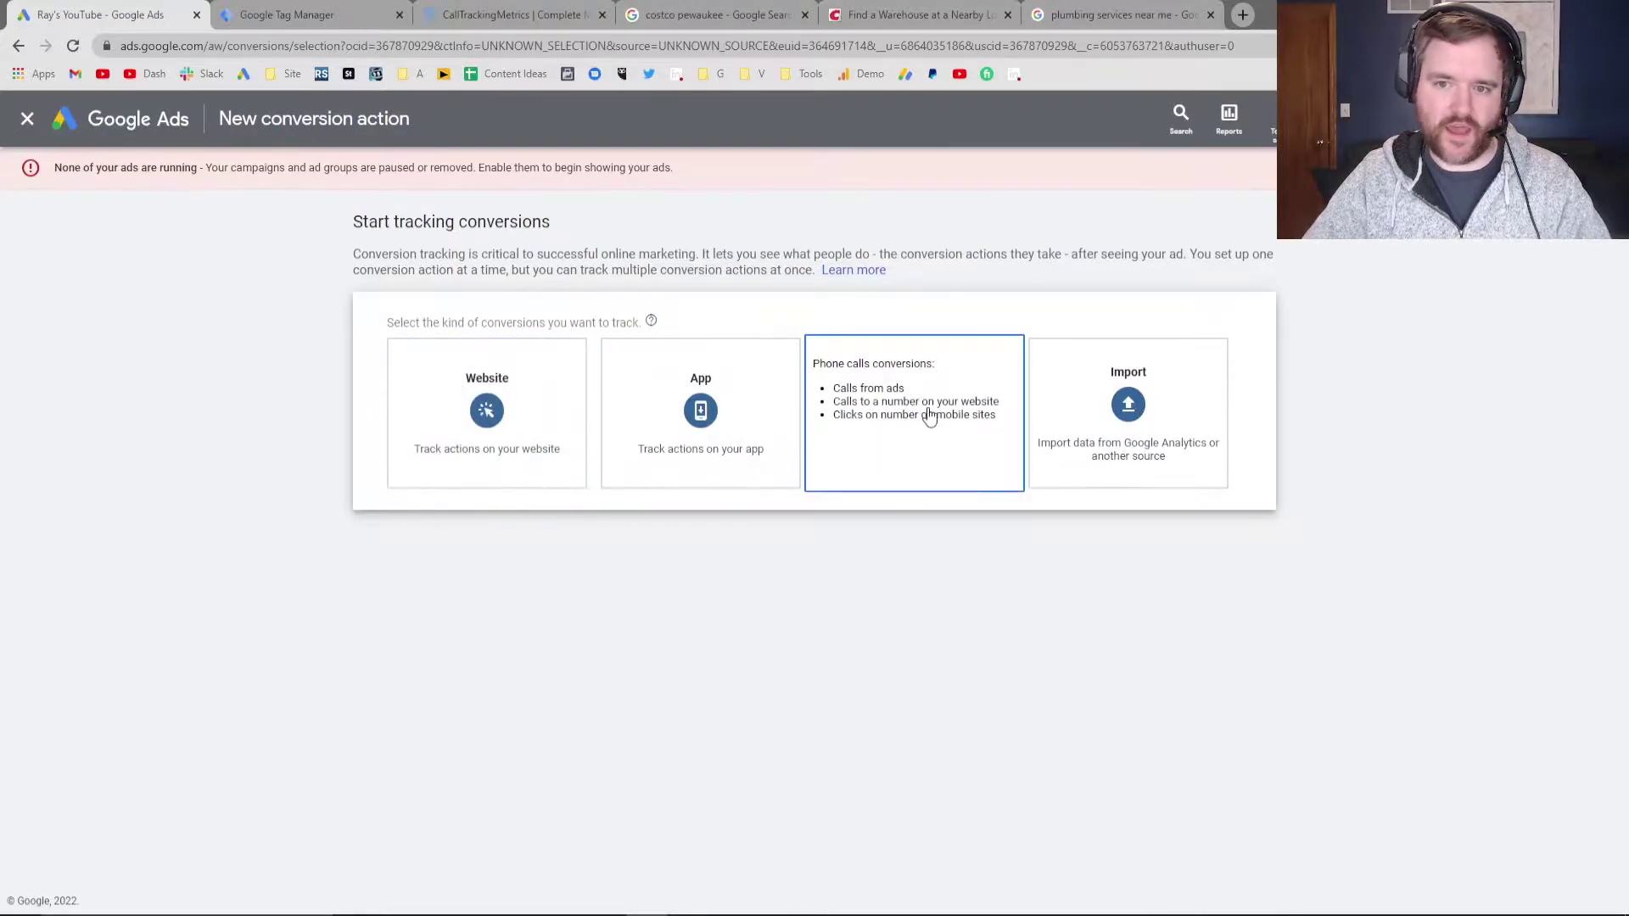
click(906, 396)
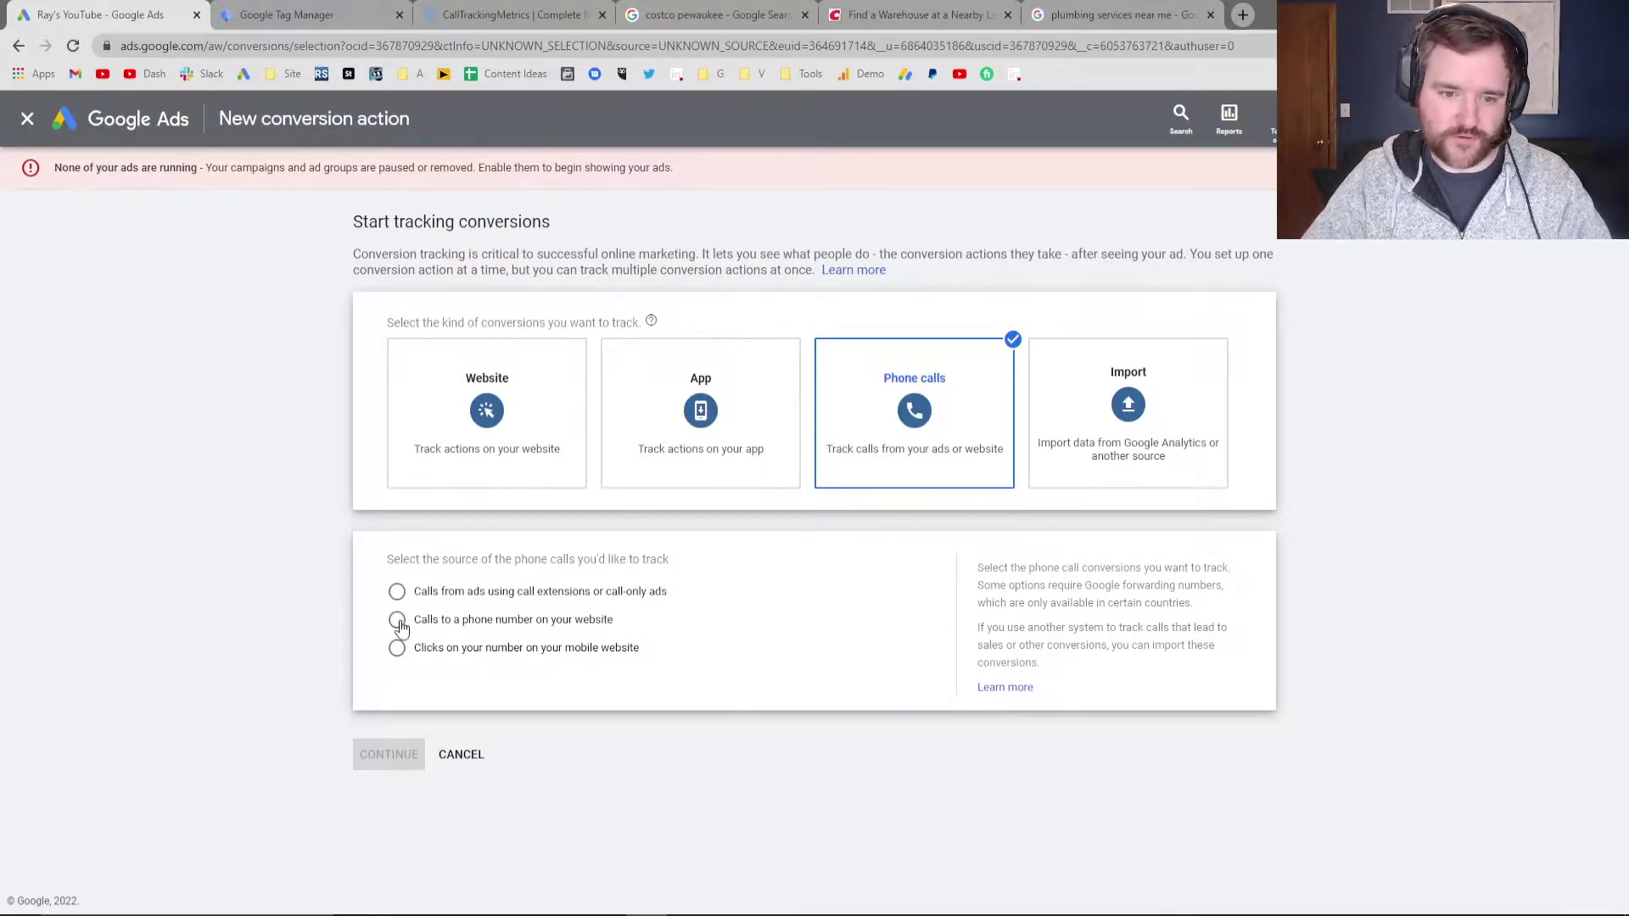
click(397, 621)
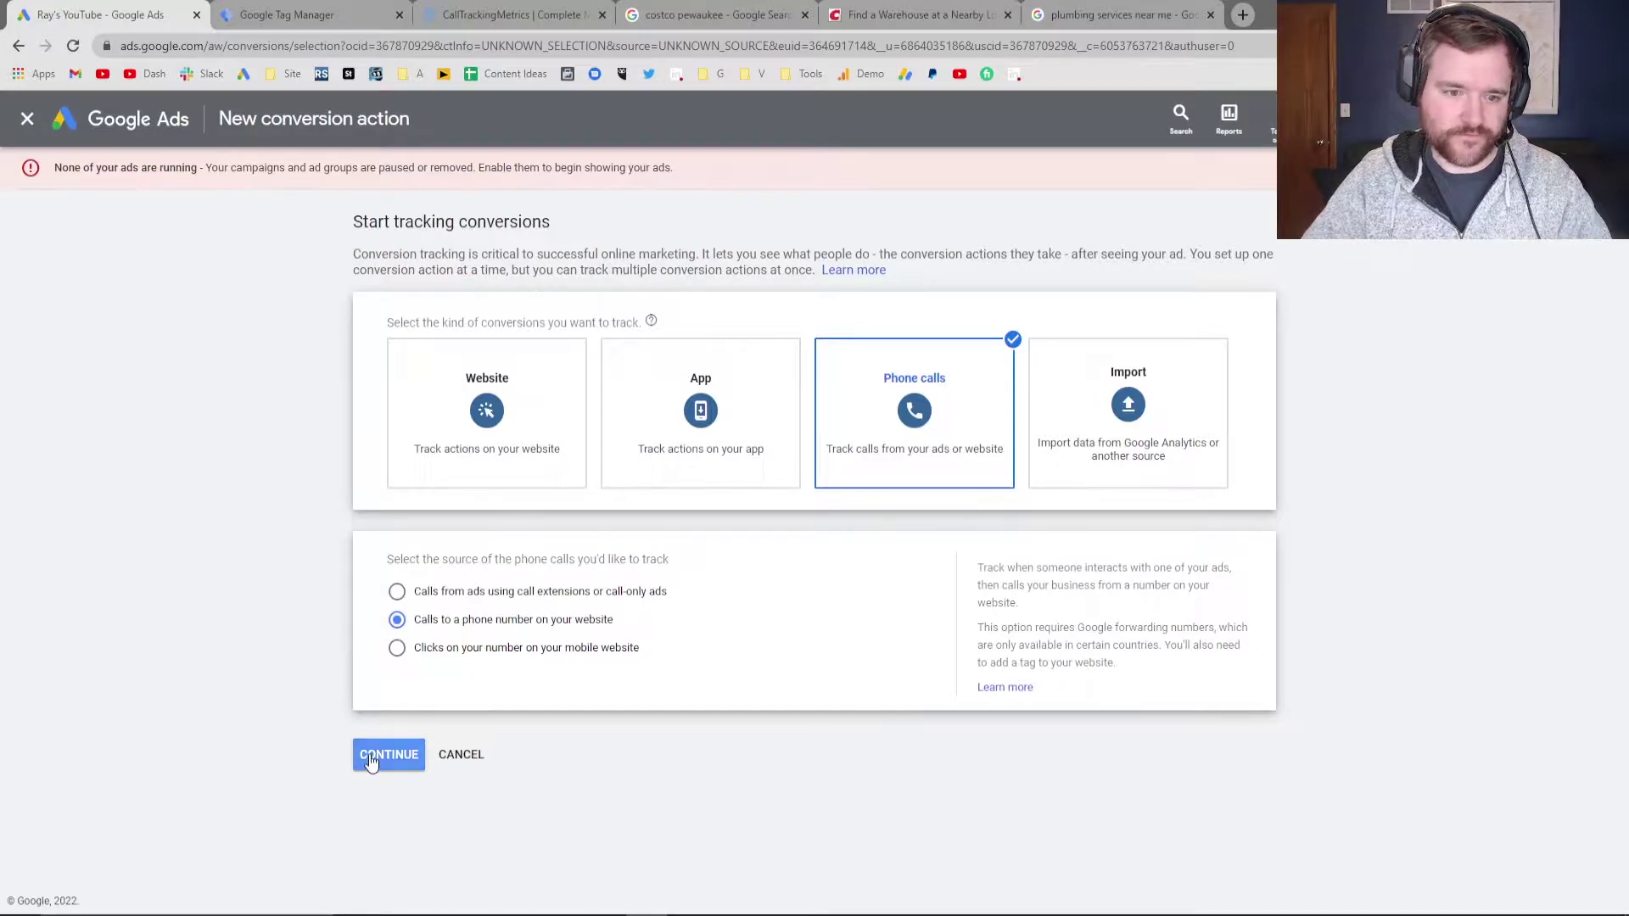
Name the conversion 'Phone Calls - Website' and assign each conversion the same 205 USD value
click(381, 758)
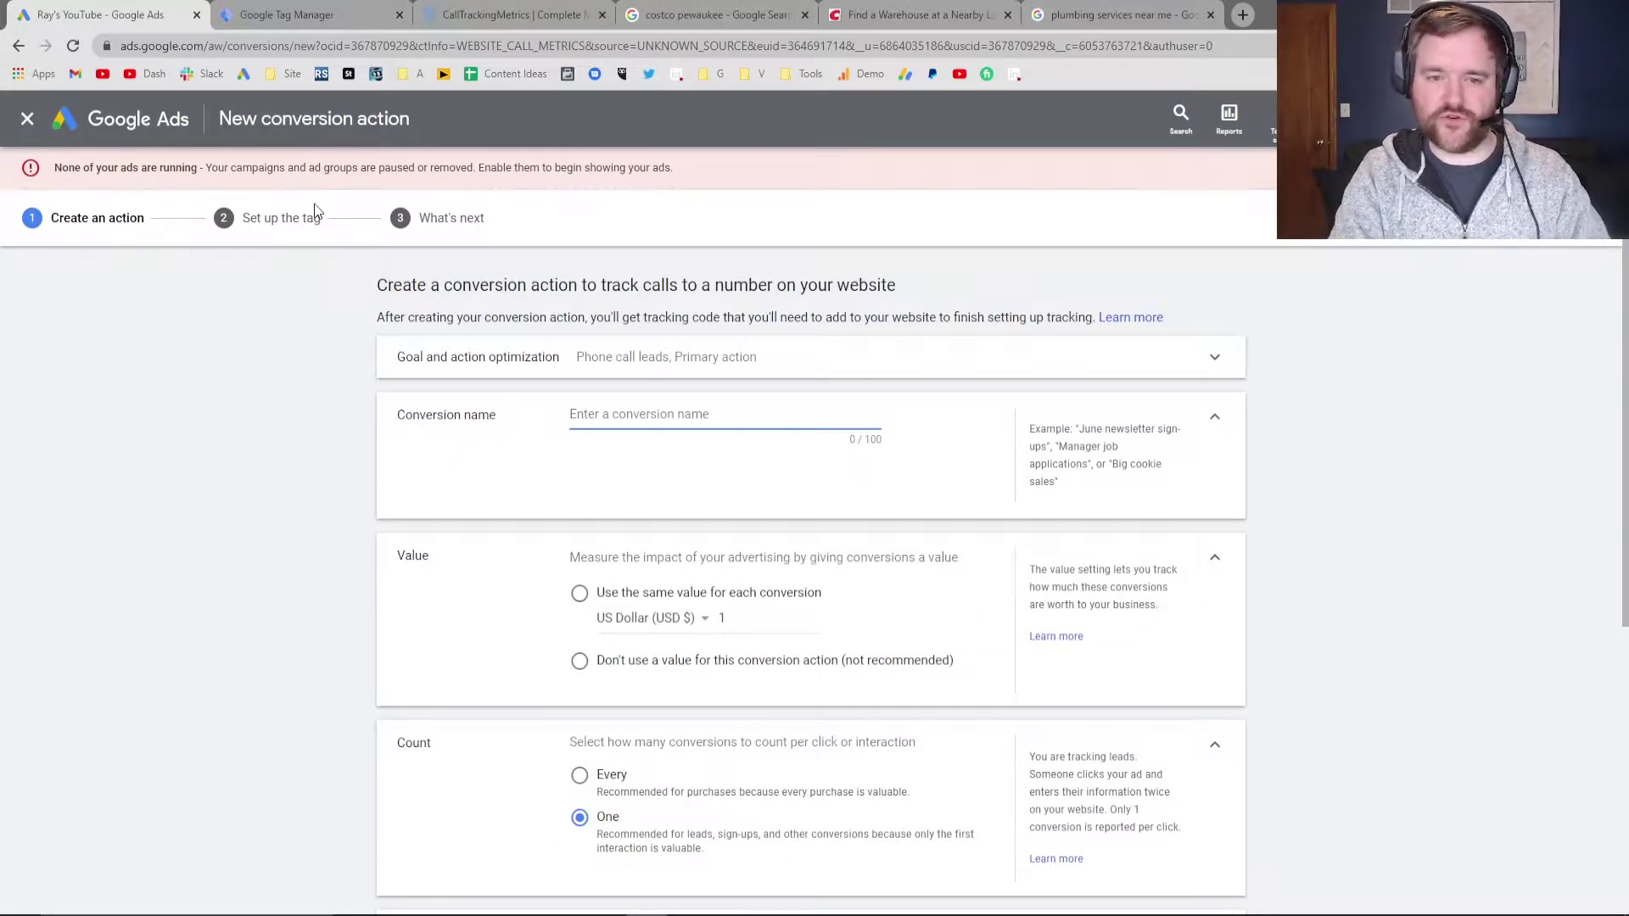
text(Phone Calls - Website)
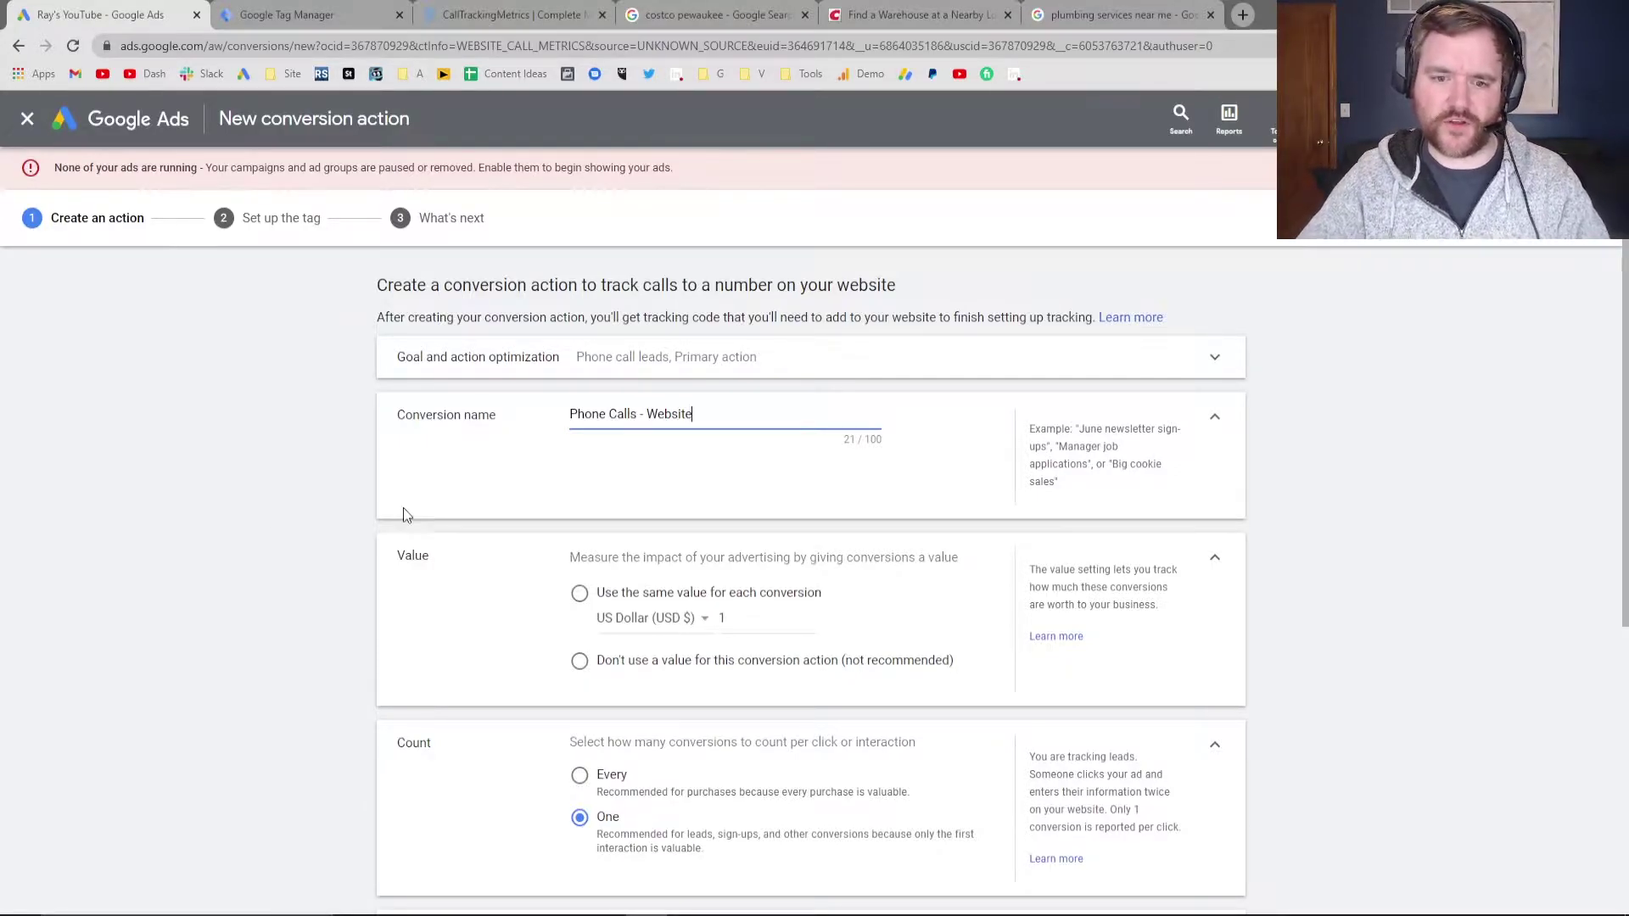
scroll(404, 513, down, 1)
scroll(526, 488, down, 1)
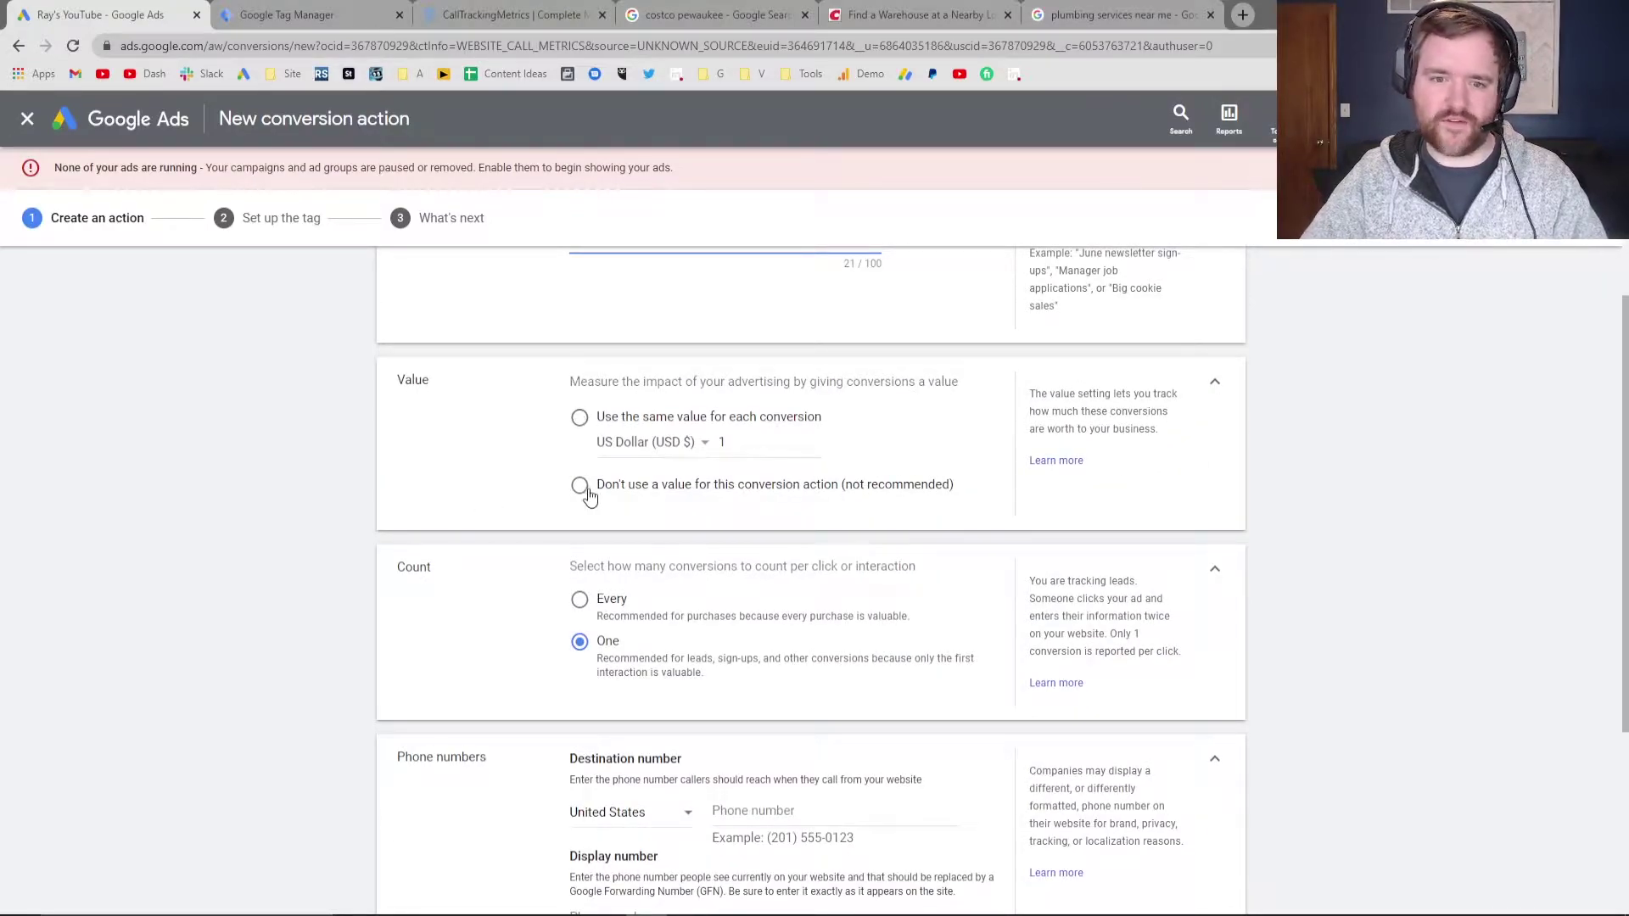
click(578, 417)
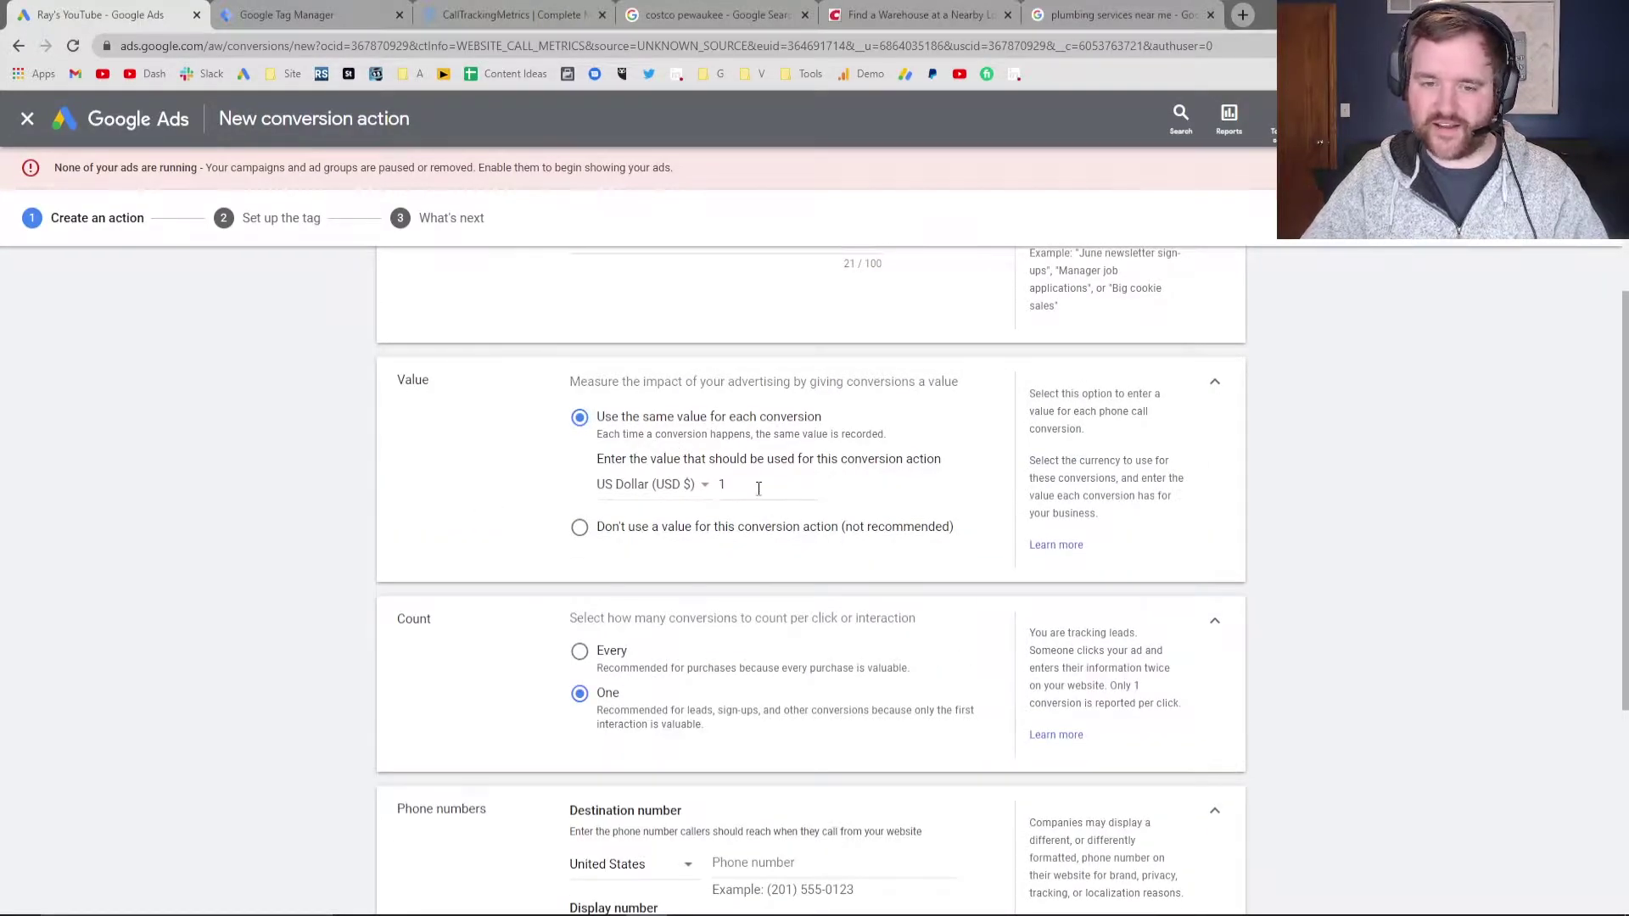
click(766, 480)
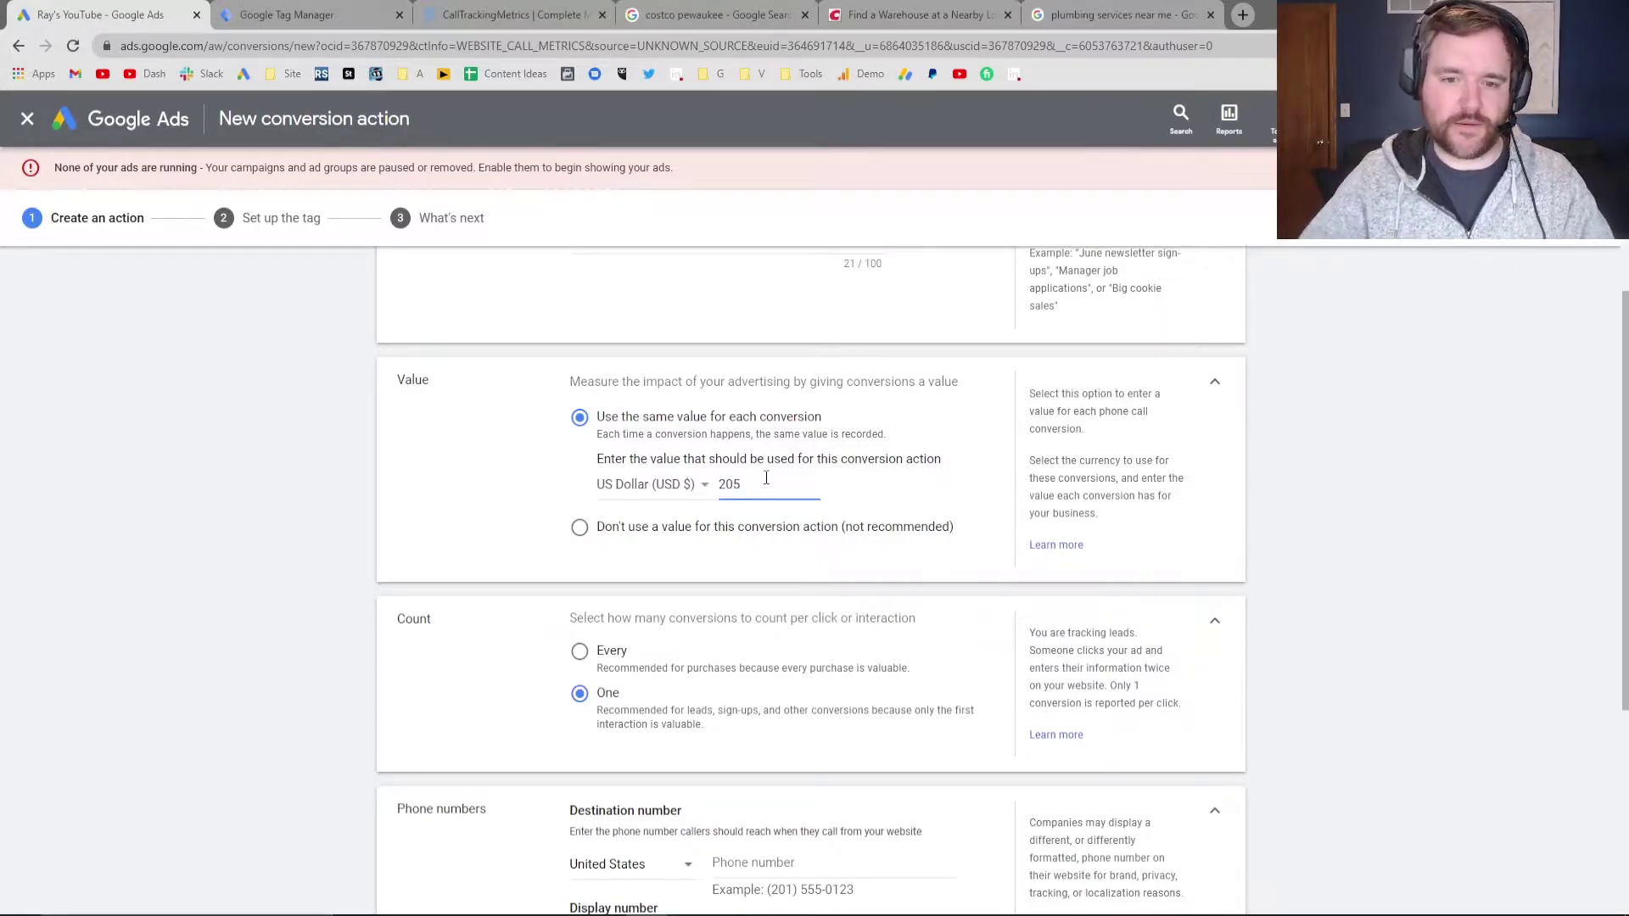
scroll(526, 488, down, 2)
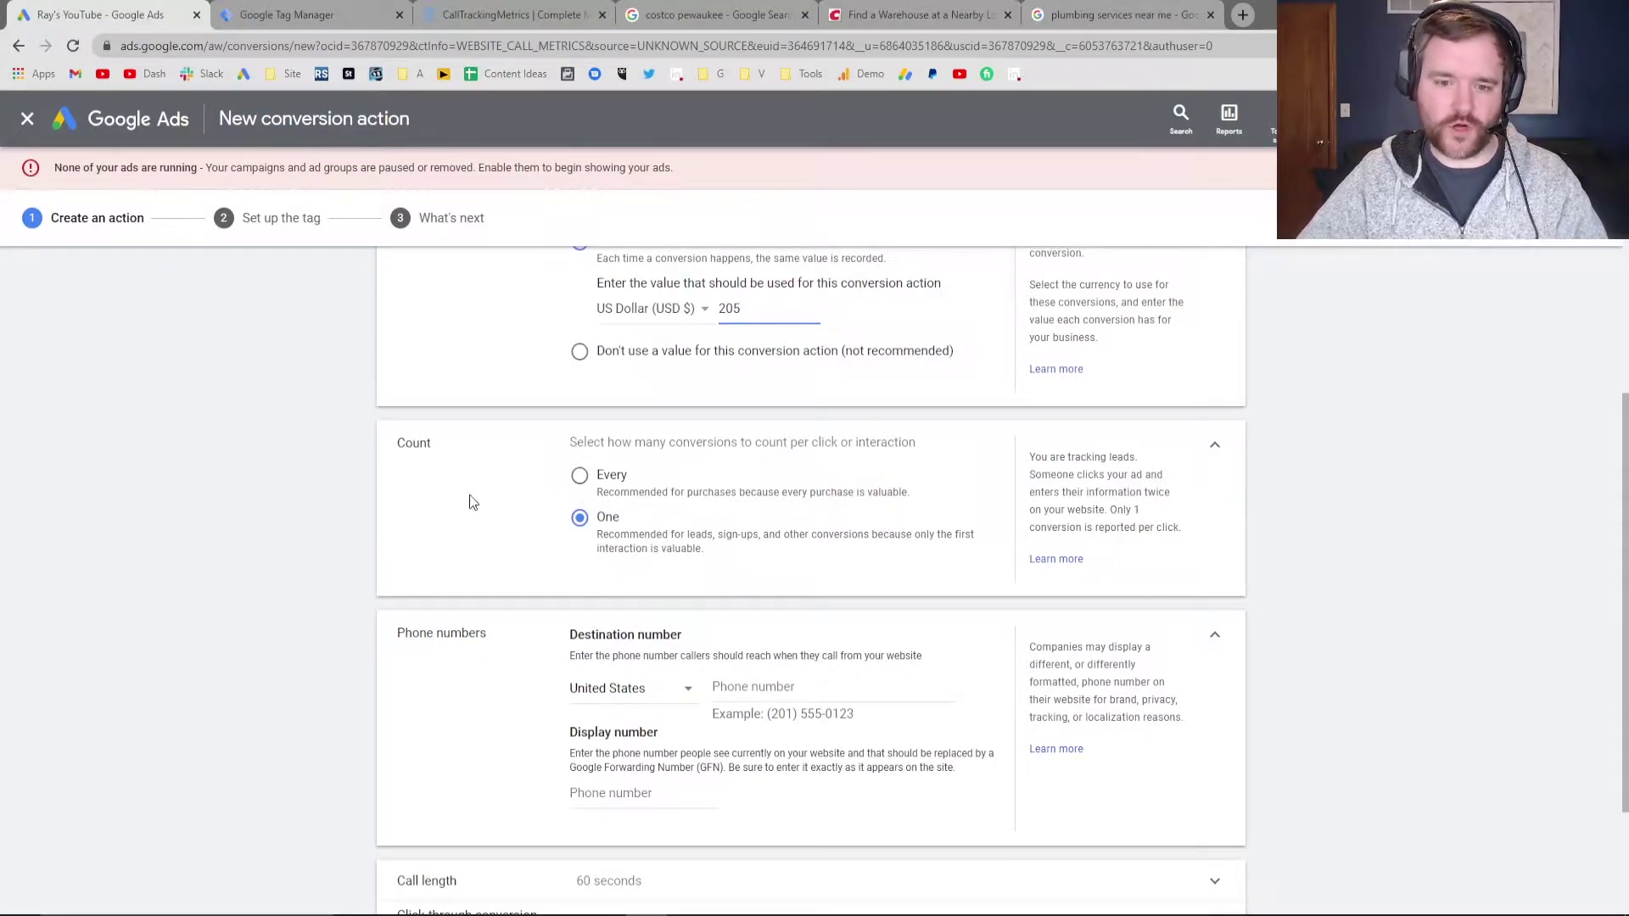
Paste the business phone number as both the call destination and the website display number
scroll(473, 503, down, 1)
click(748, 600)
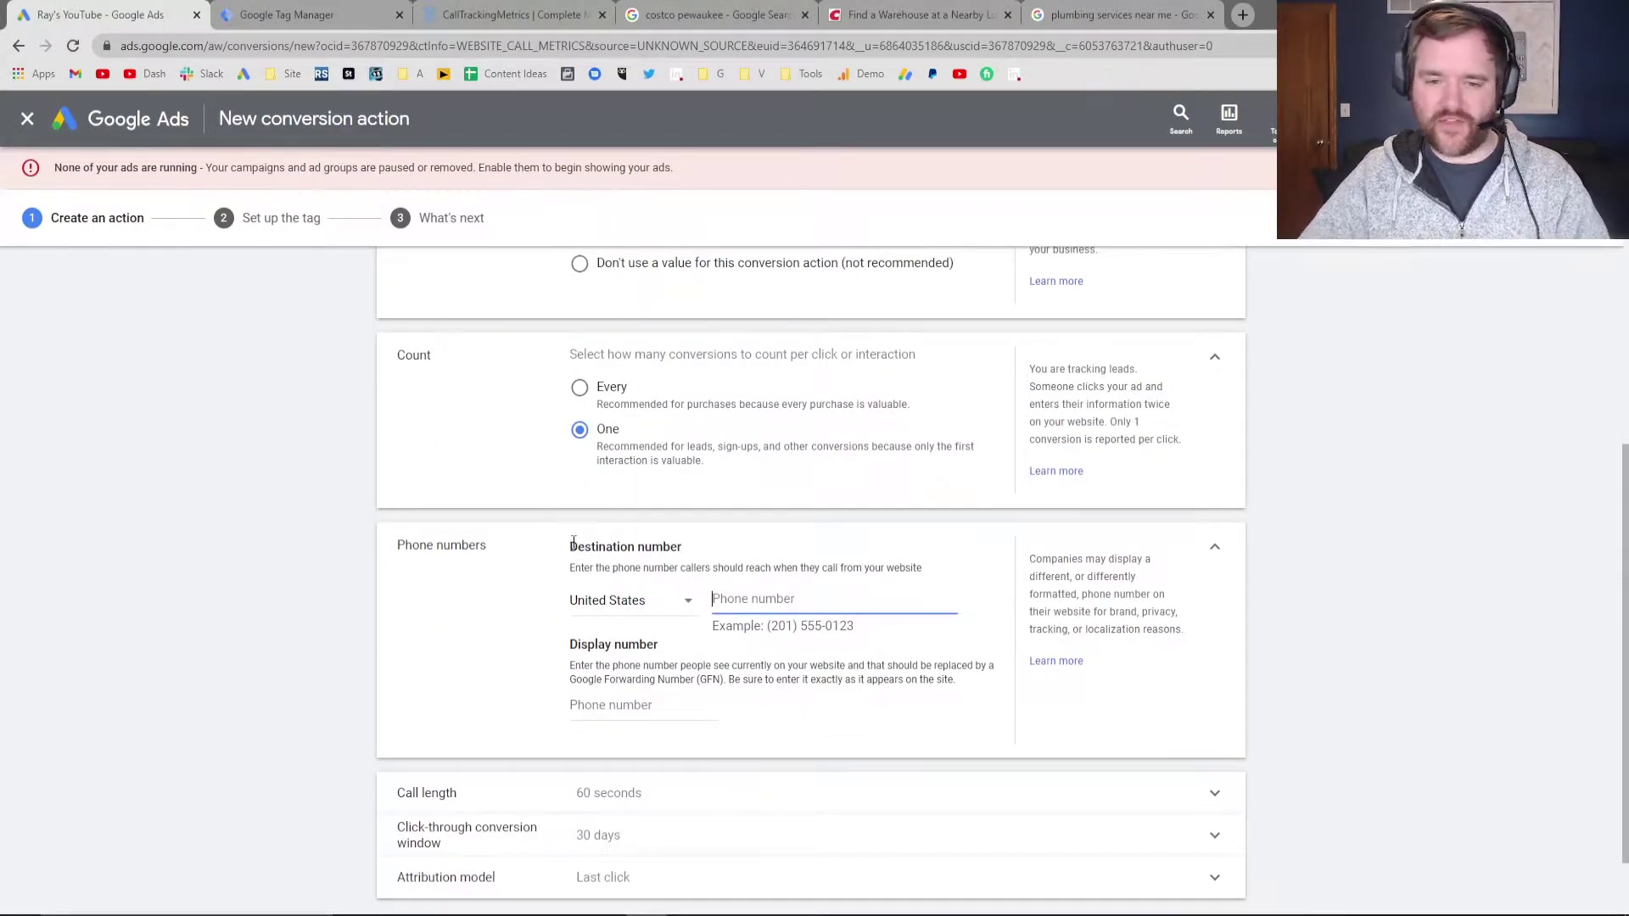
scroll(544, 462, down, 1)
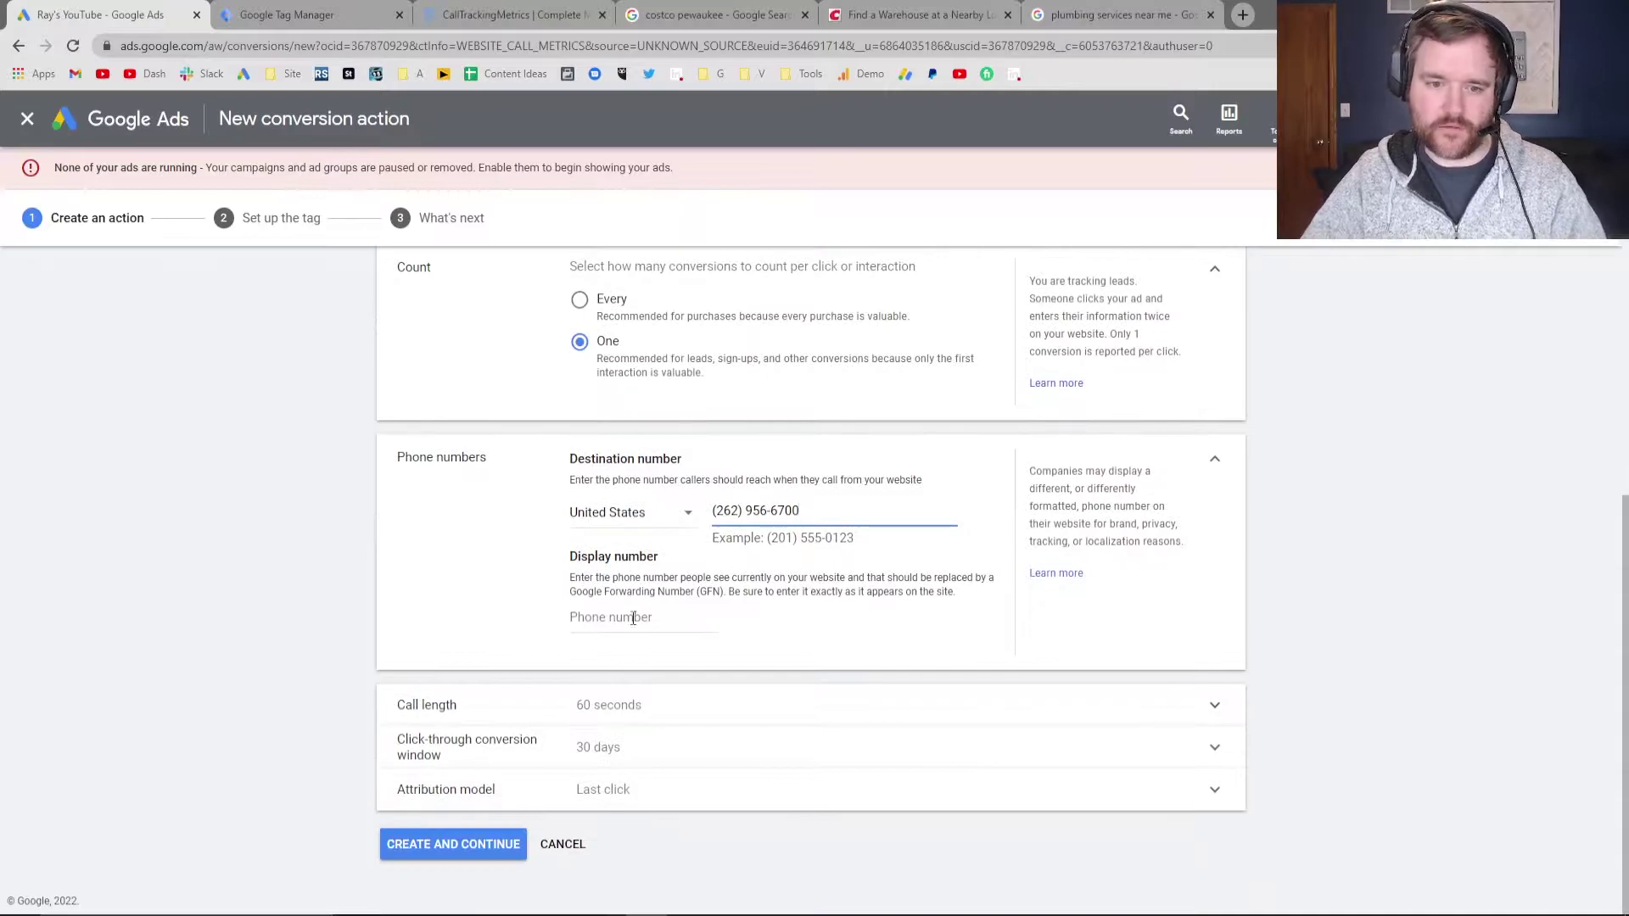
click(659, 624)
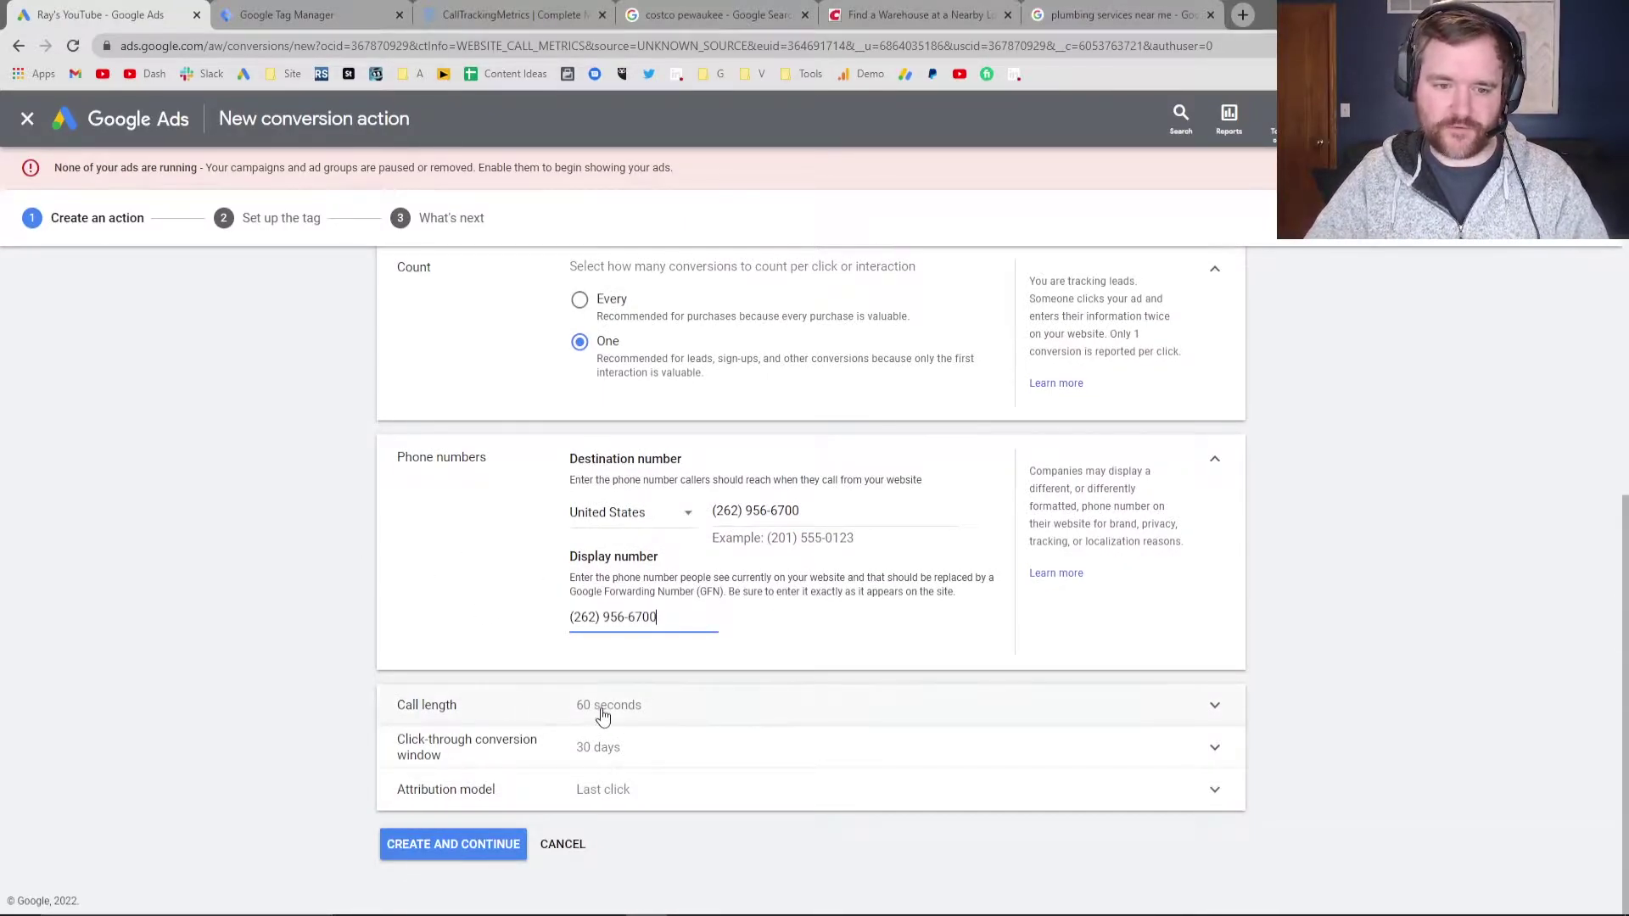
Change the minimum call length from 60 to 30 seconds
click(599, 709)
scroll(428, 647, down, 1)
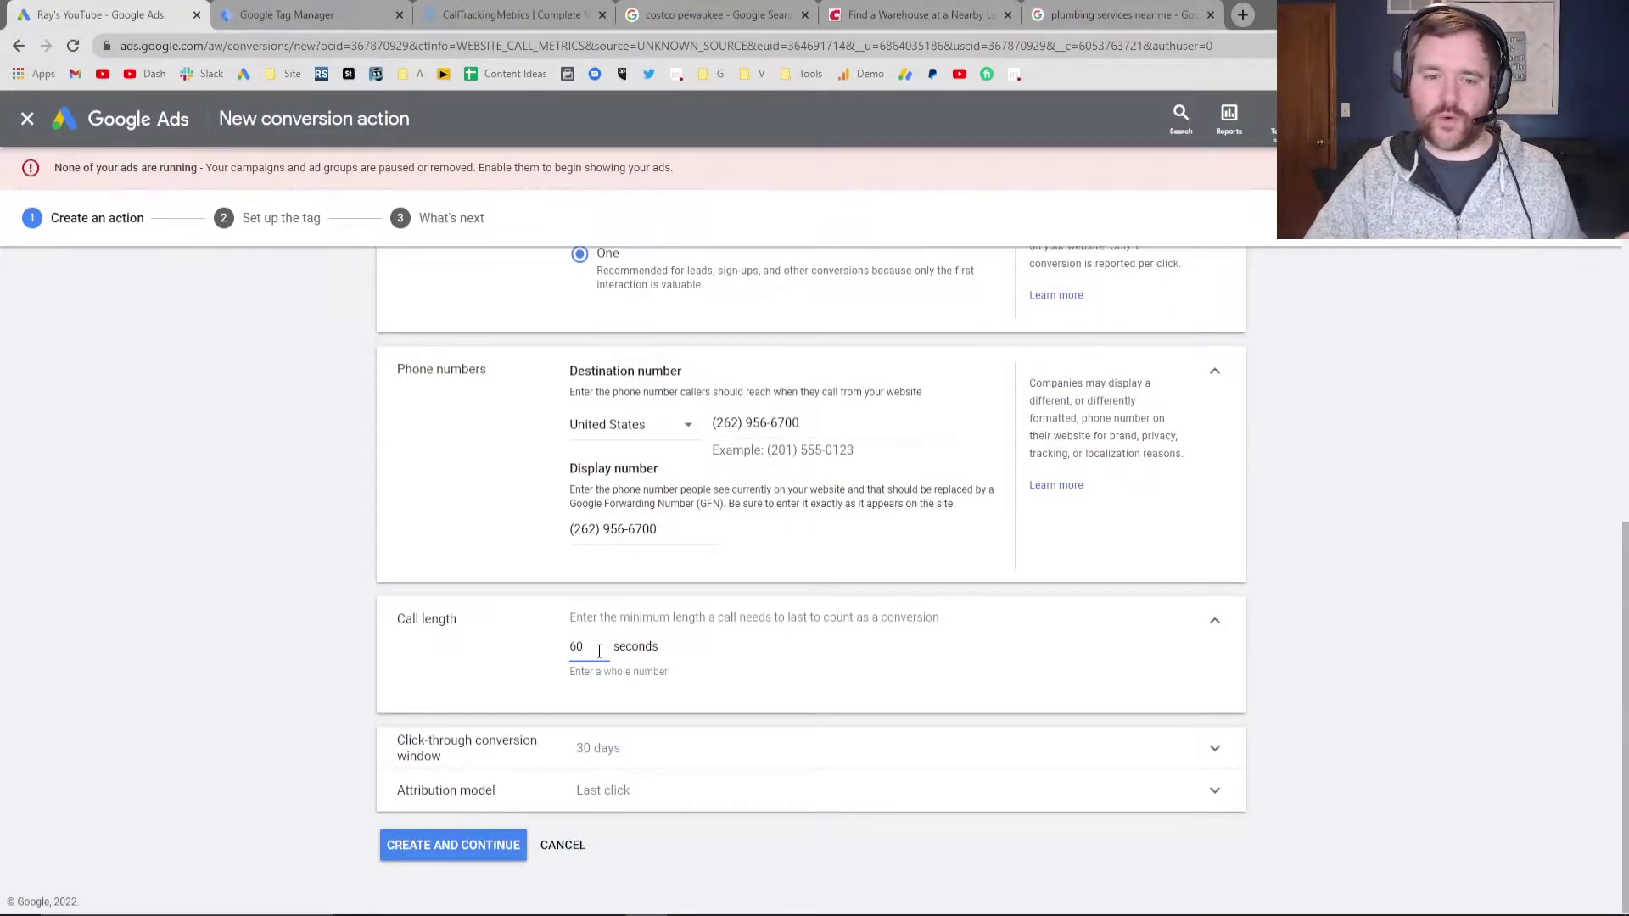
drag(600, 652, 440, 650)
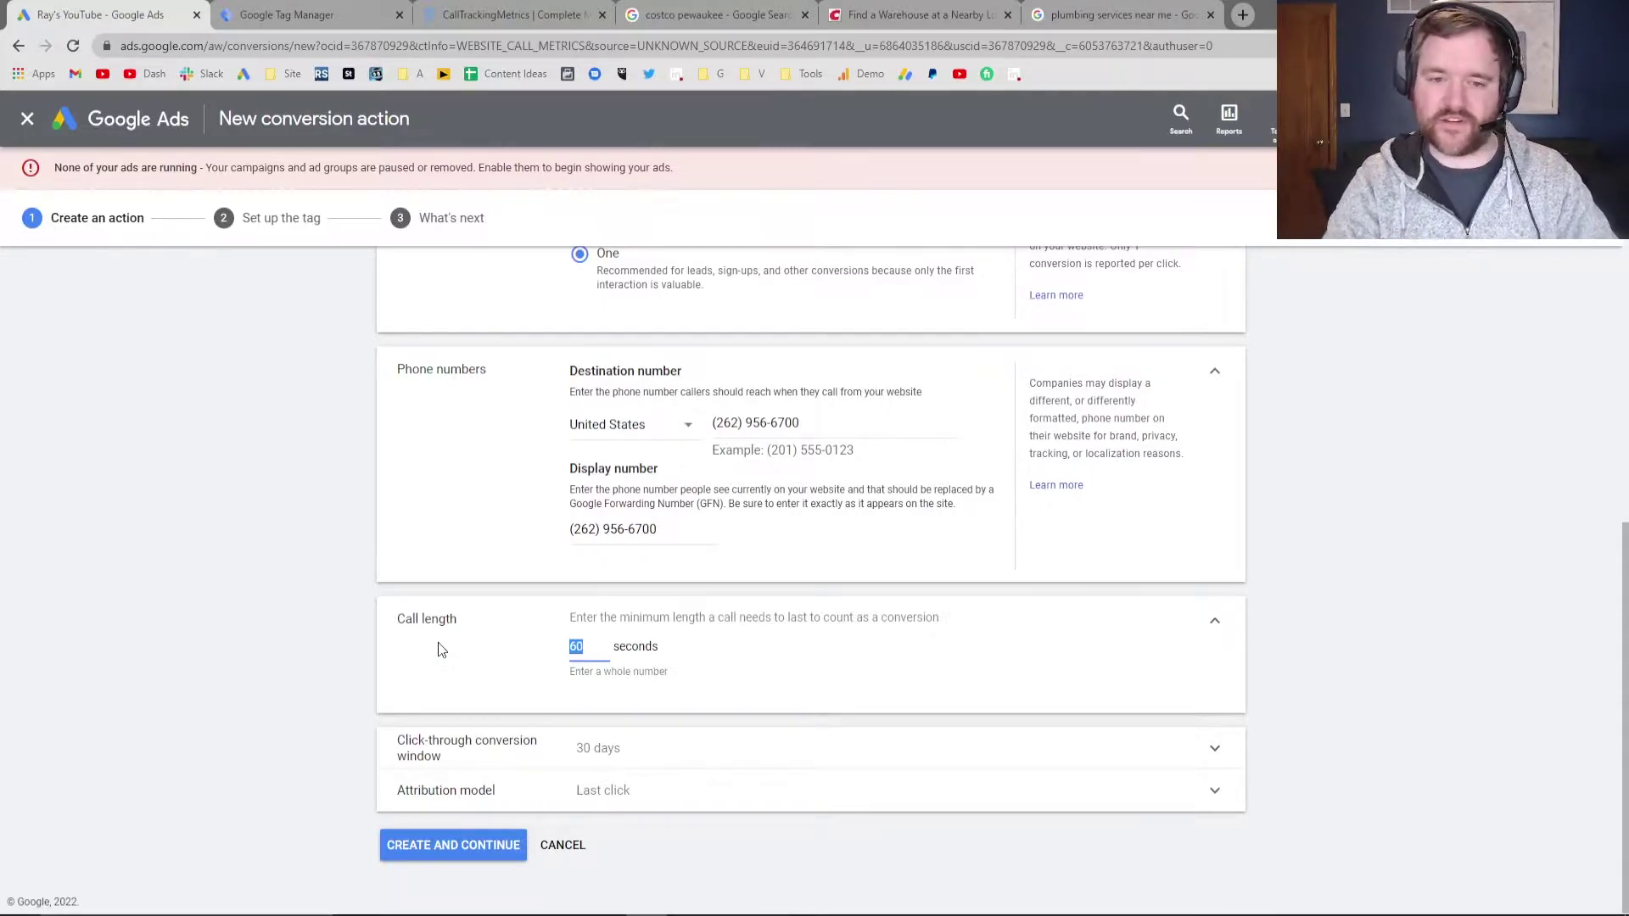
key(BackSpace)
text(60)
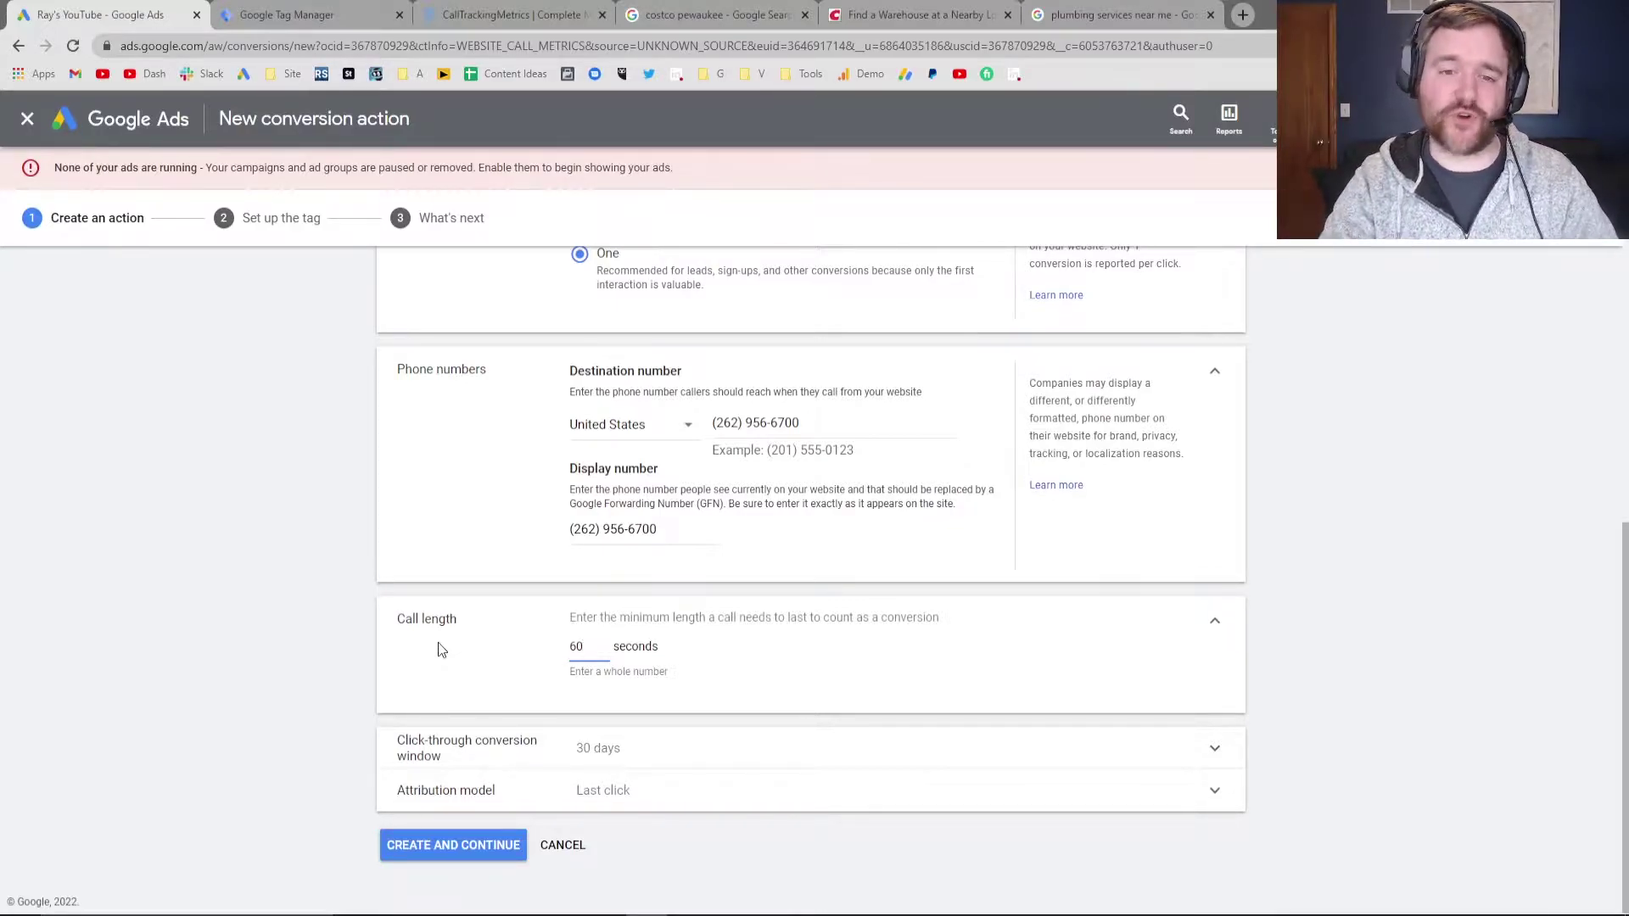
key(BackSpace)
key(BackSpace)
text(30)
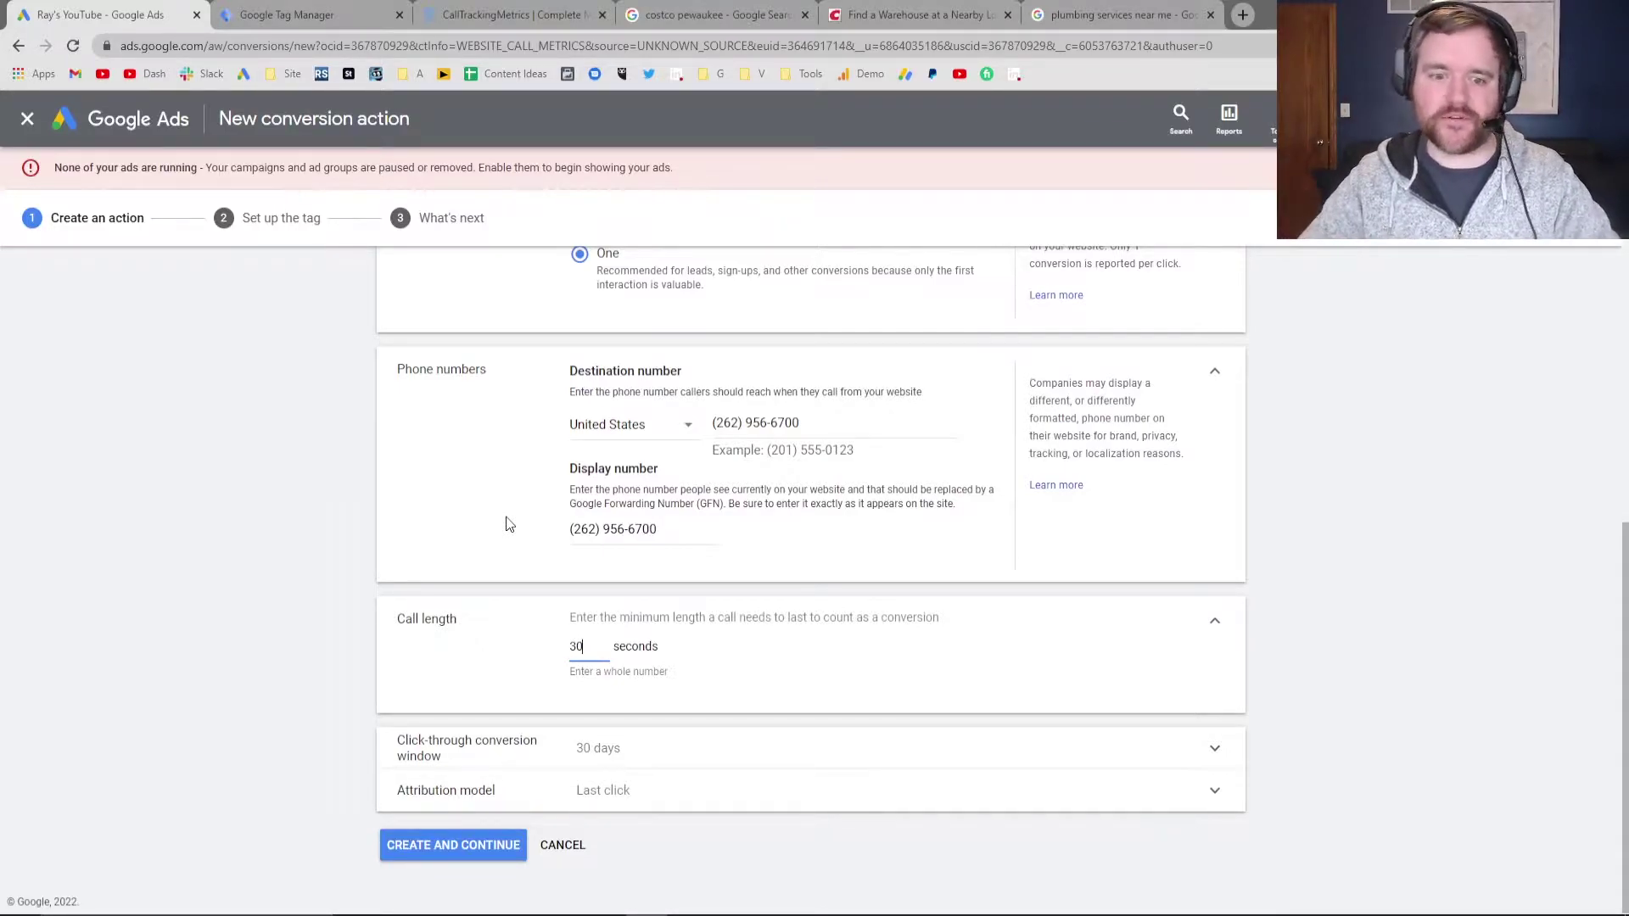
Keep the click-through conversion window at 30 days and set attribution to Last click
click(509, 747)
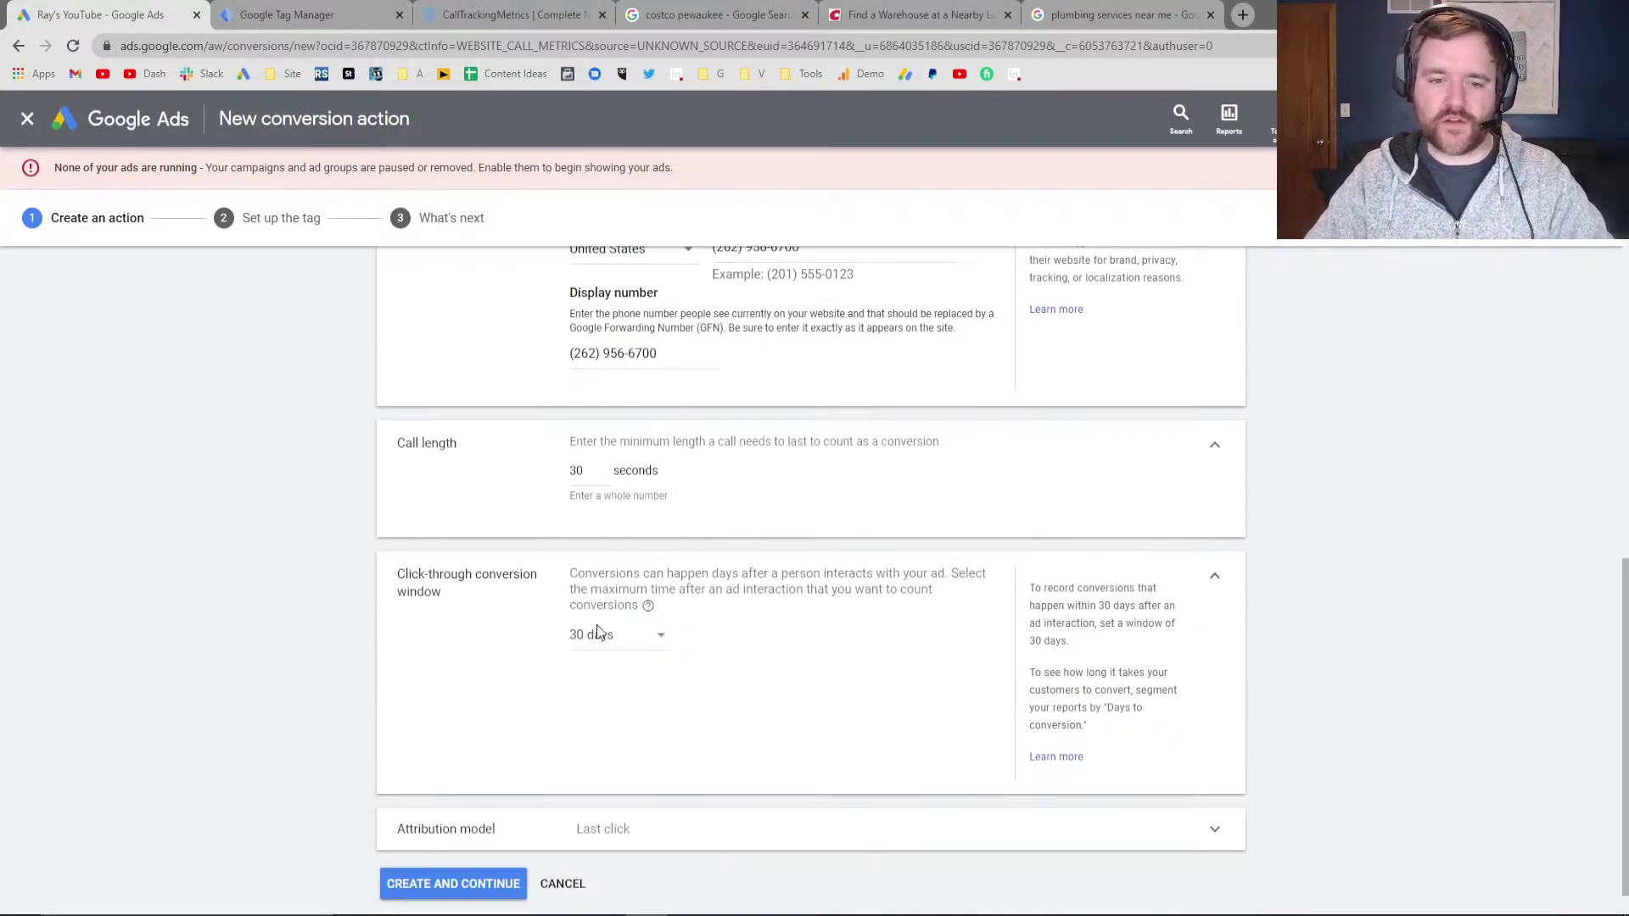
click(596, 632)
click(365, 649)
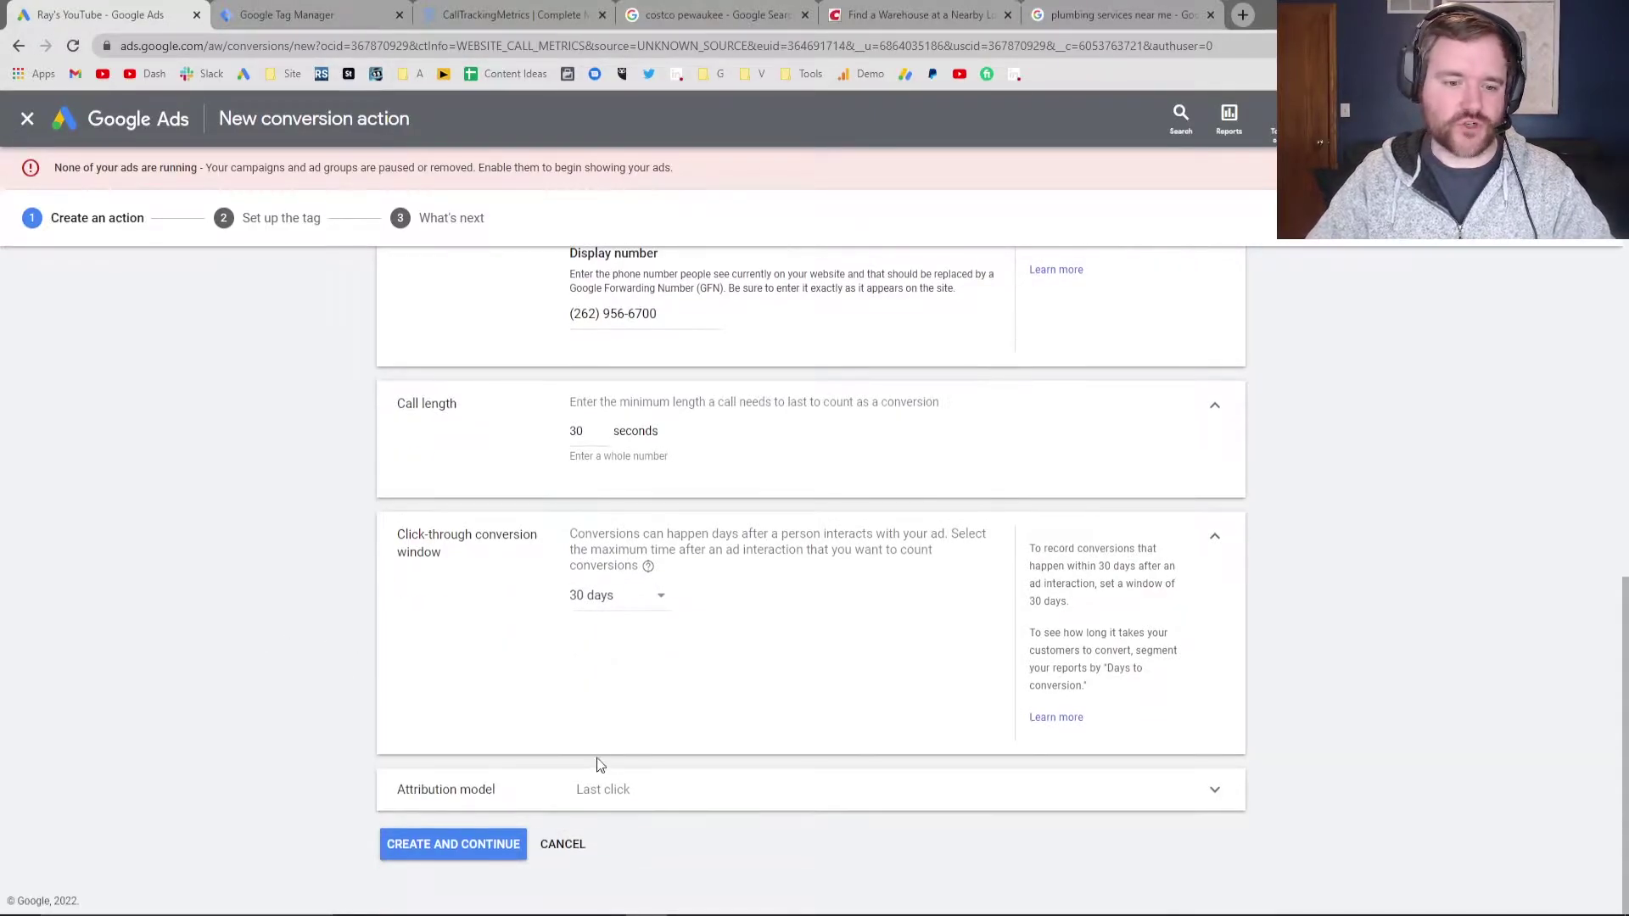
click(602, 785)
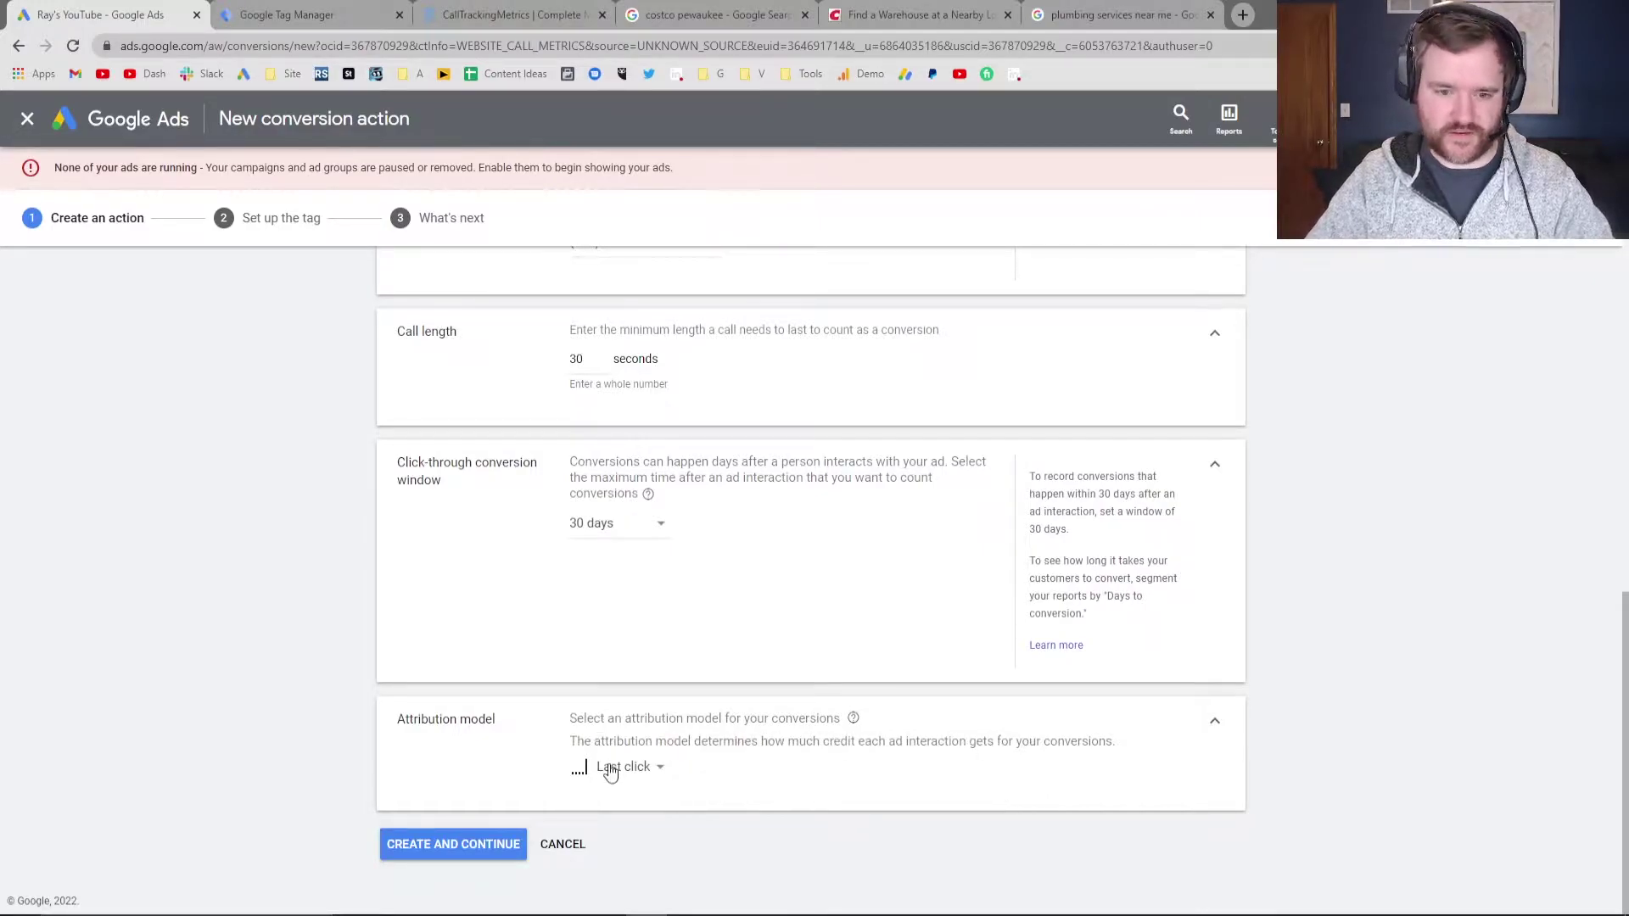
mouse_move(609, 772)
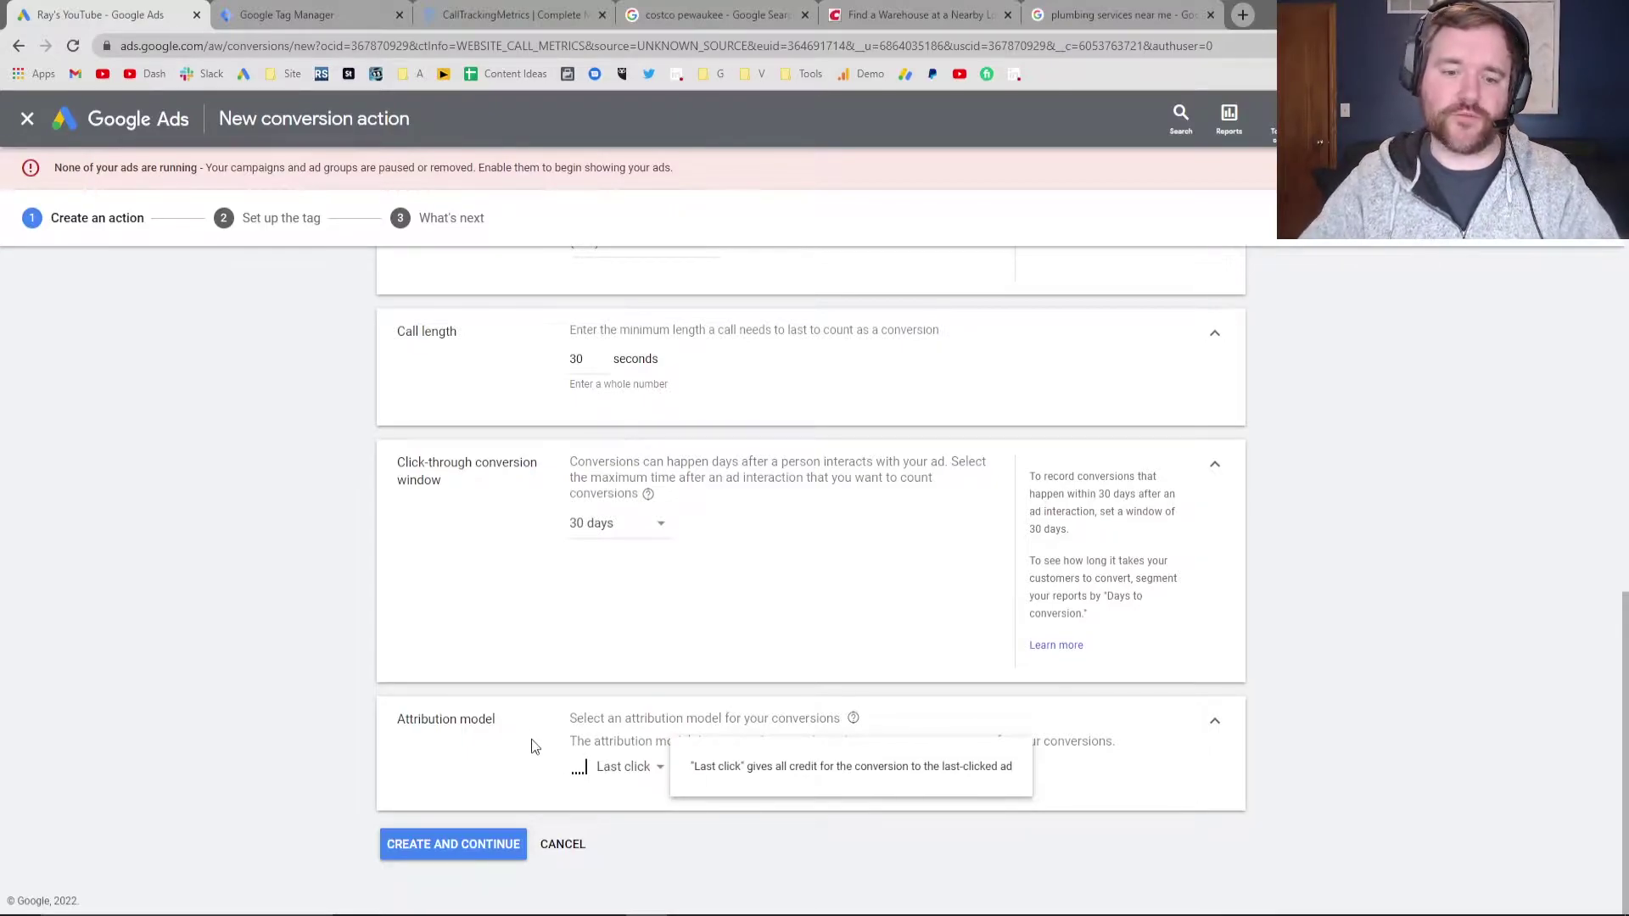
Create the conversion action, choose Google Tag Manager setup, and select its Conversion ID and label
click(465, 846)
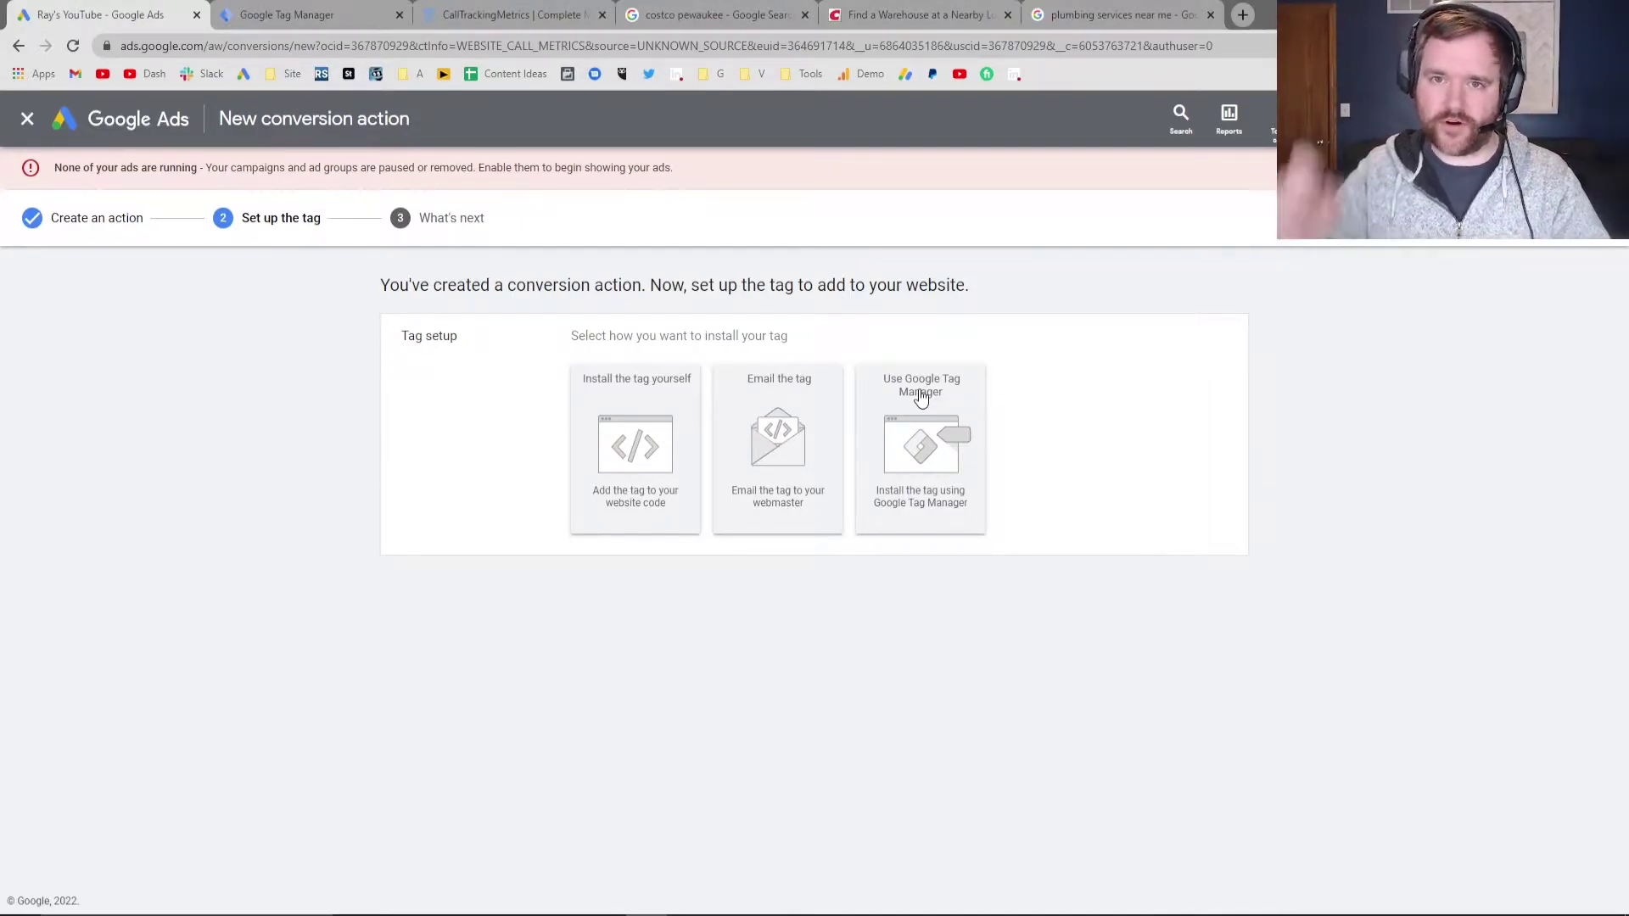
click(922, 399)
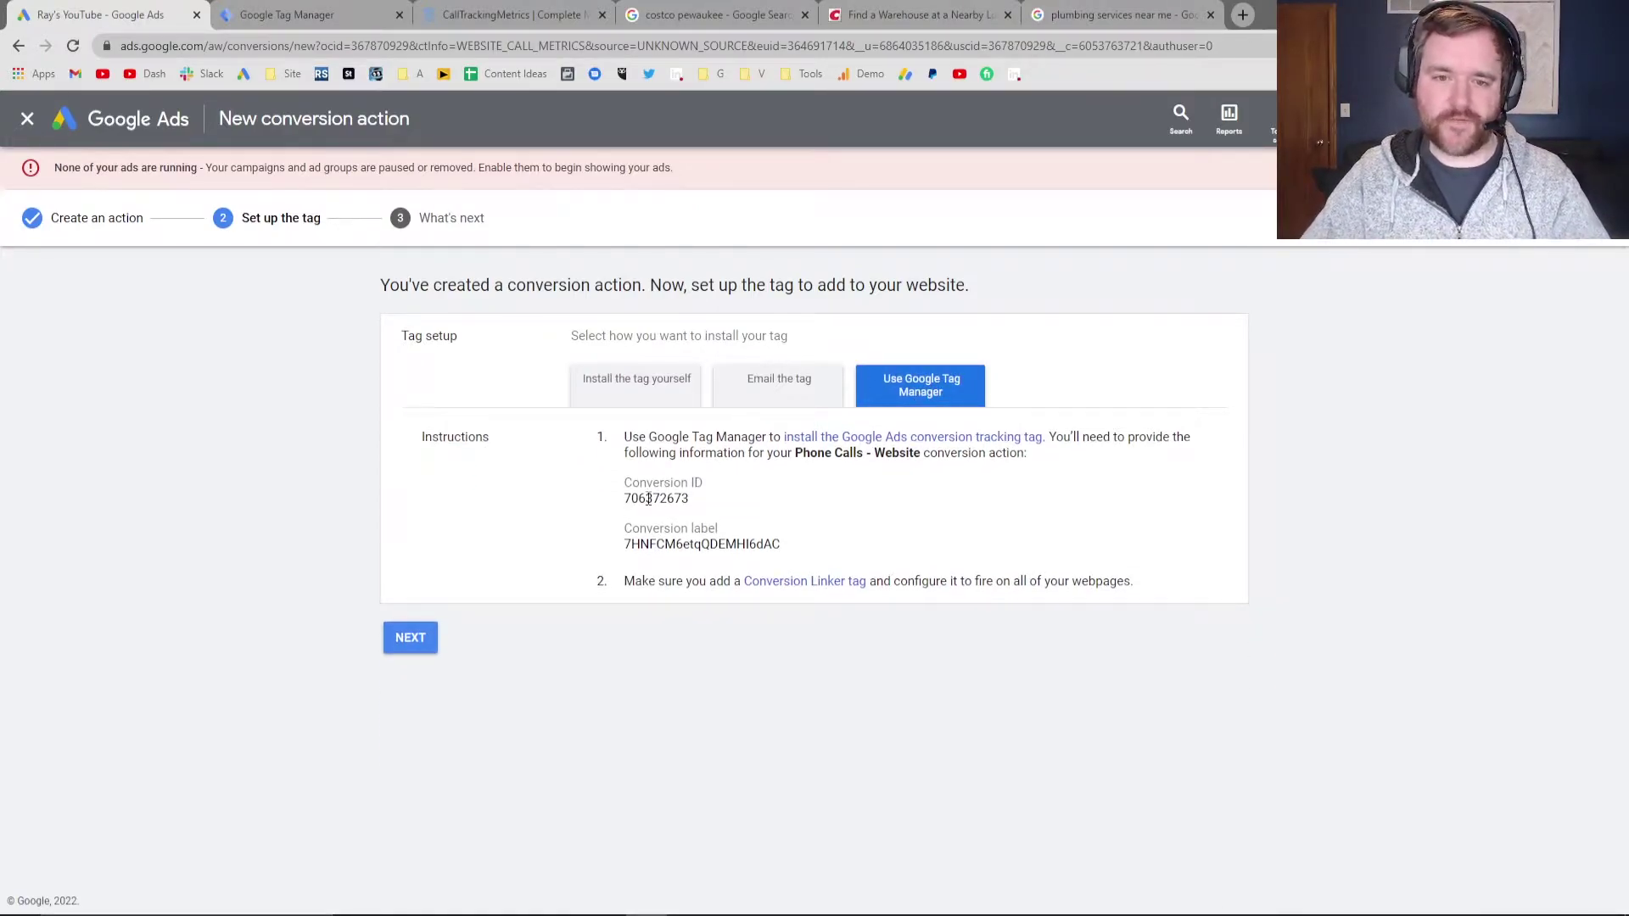
drag(631, 499, 677, 506)
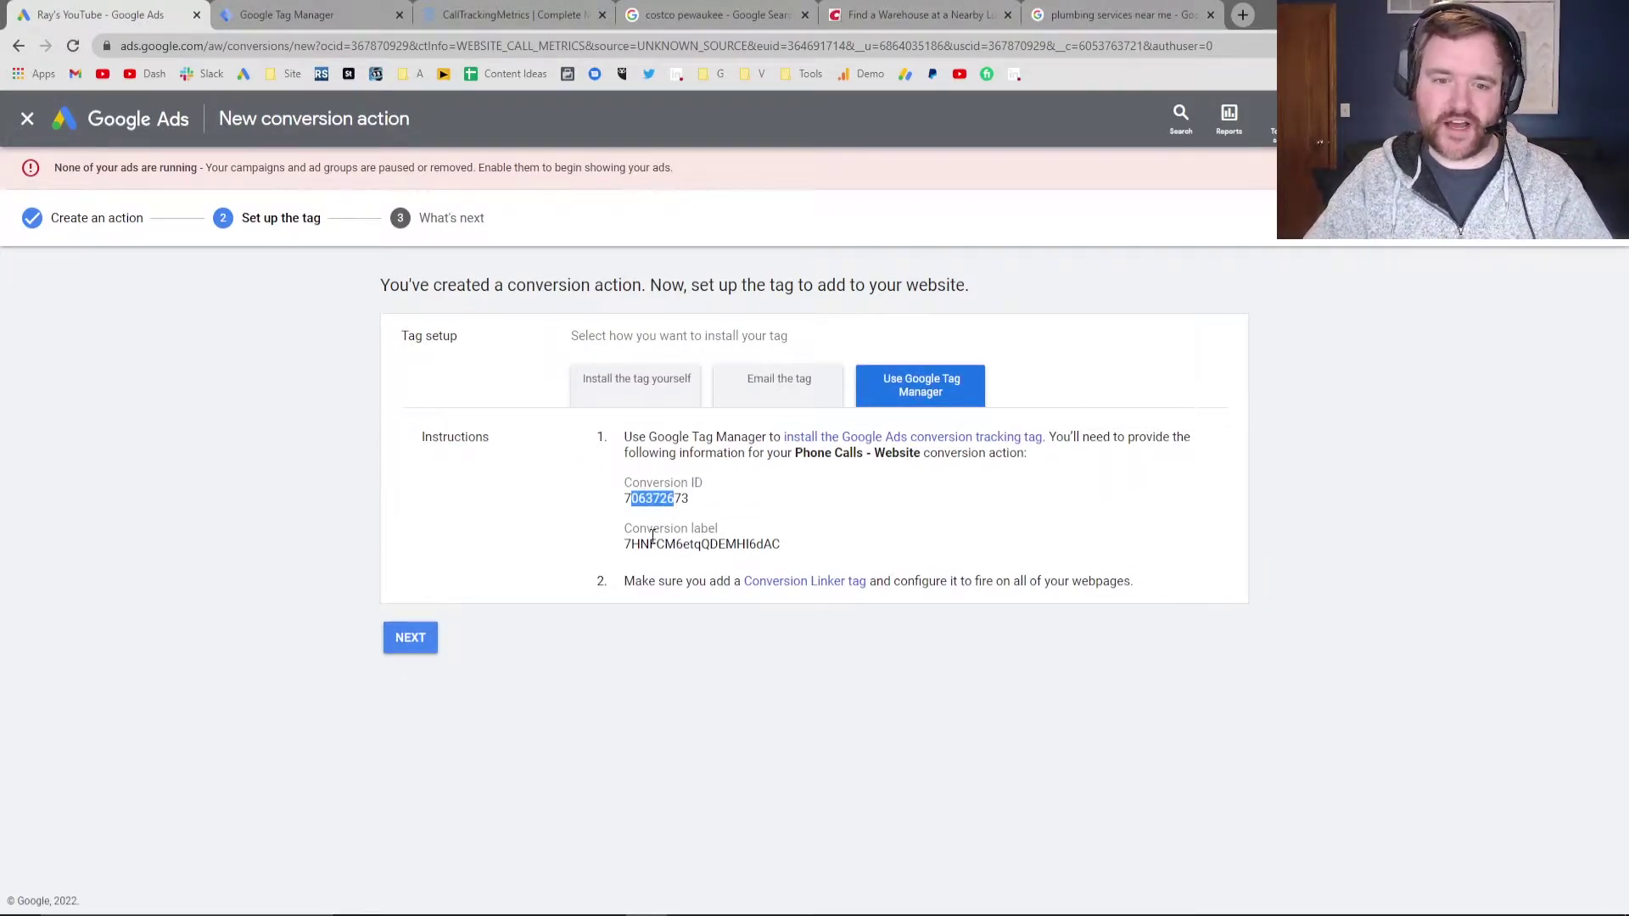
click(652, 534)
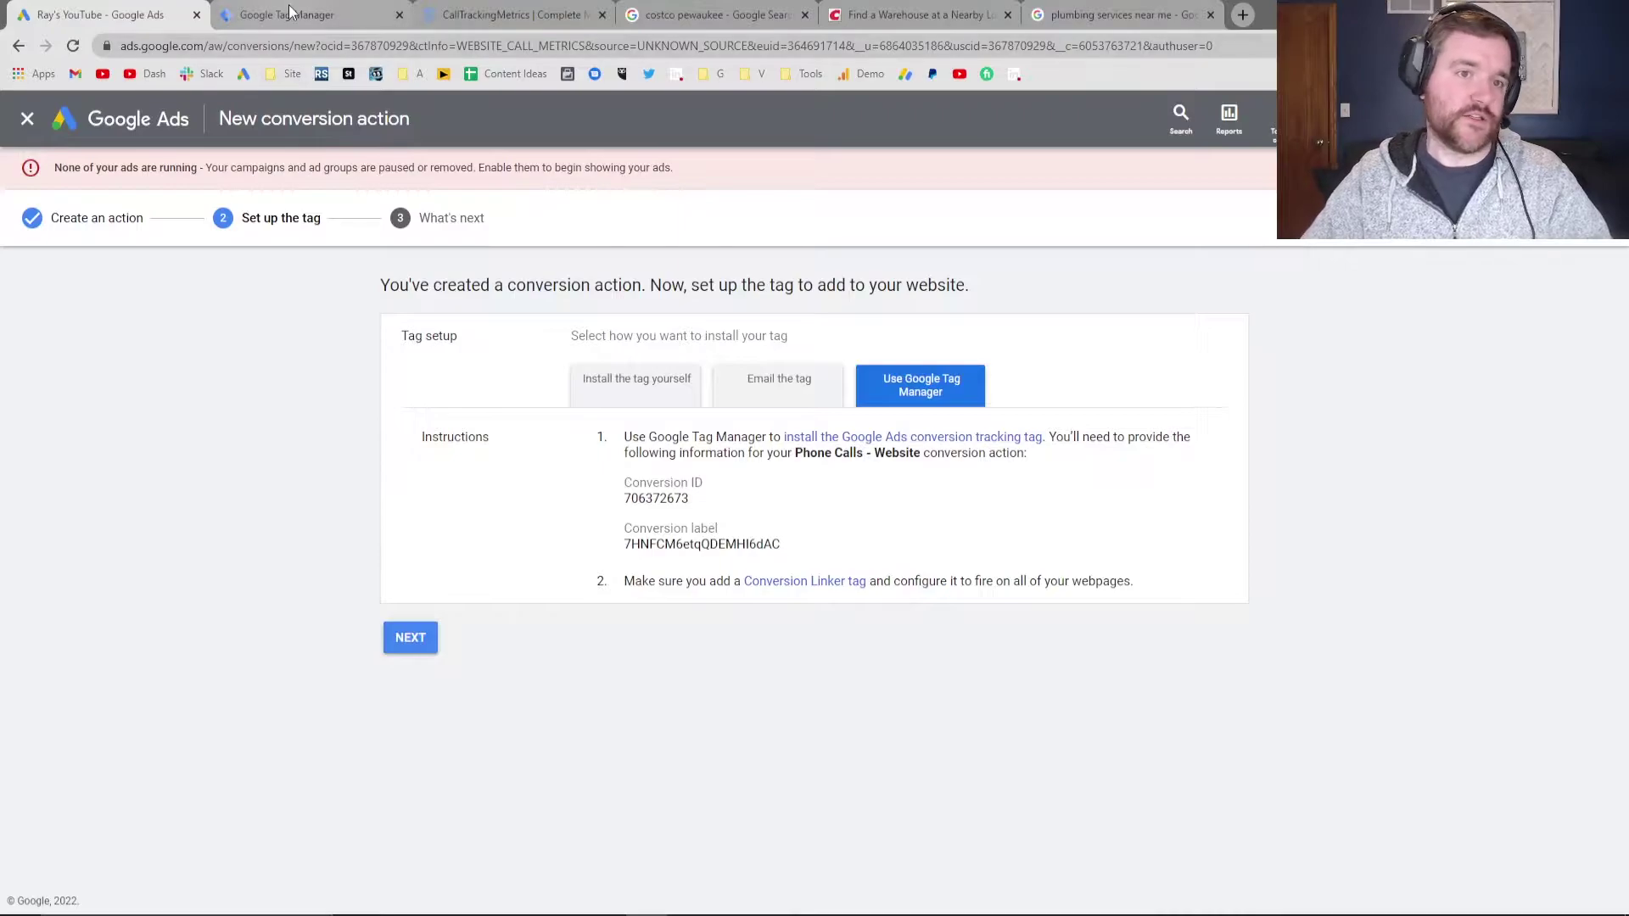
click(318, 13)
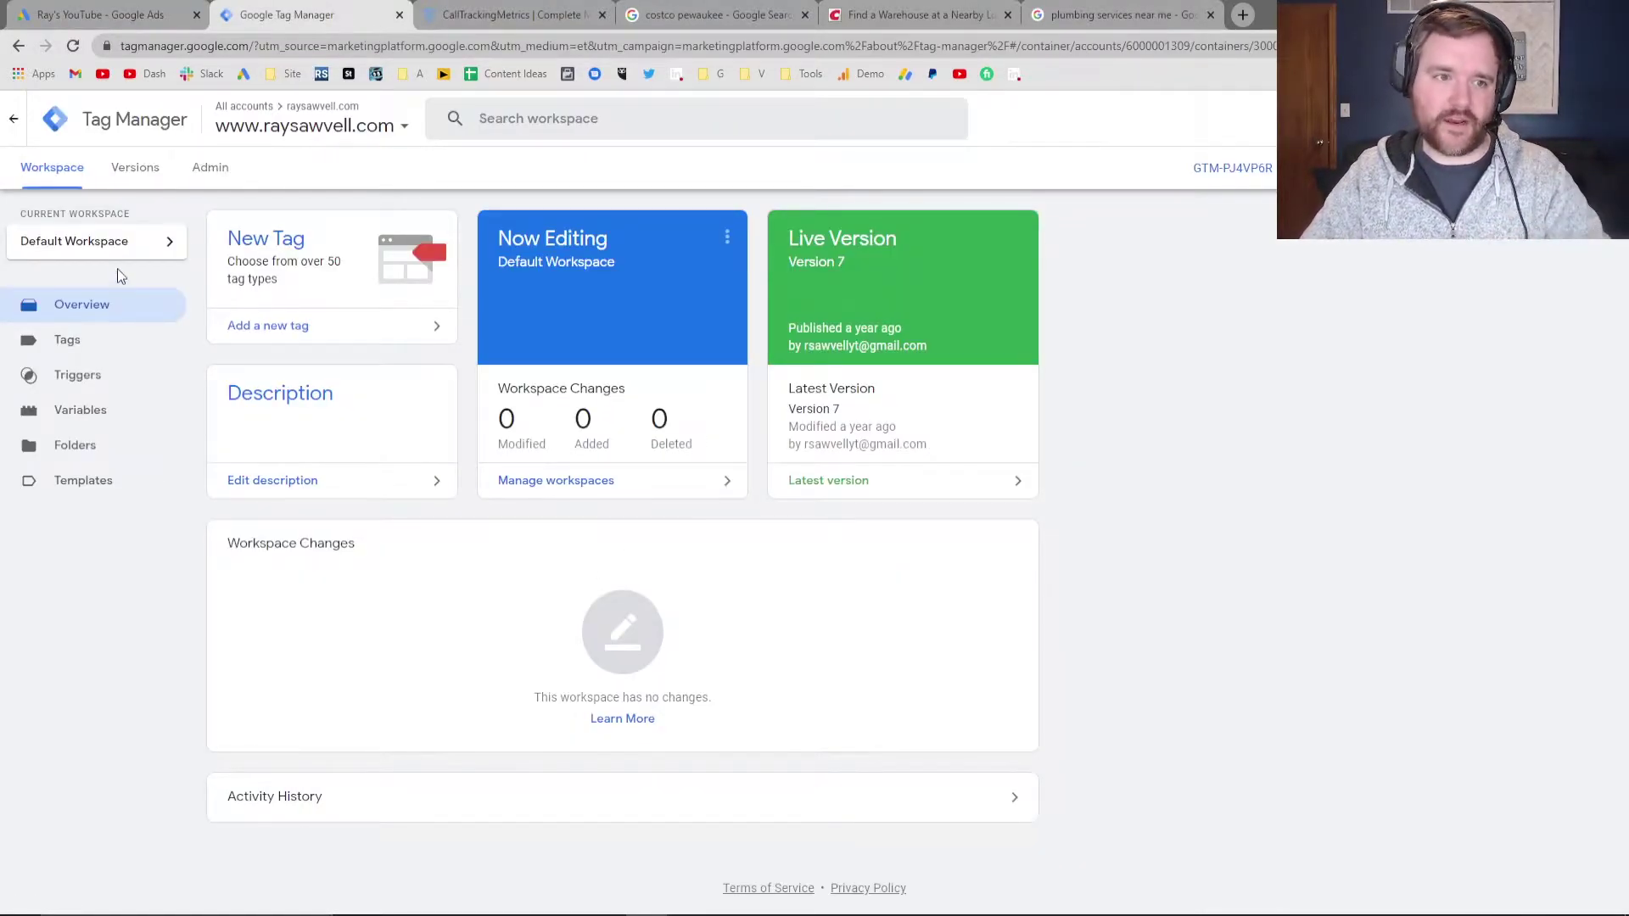
click(136, 16)
double_click(634, 500)
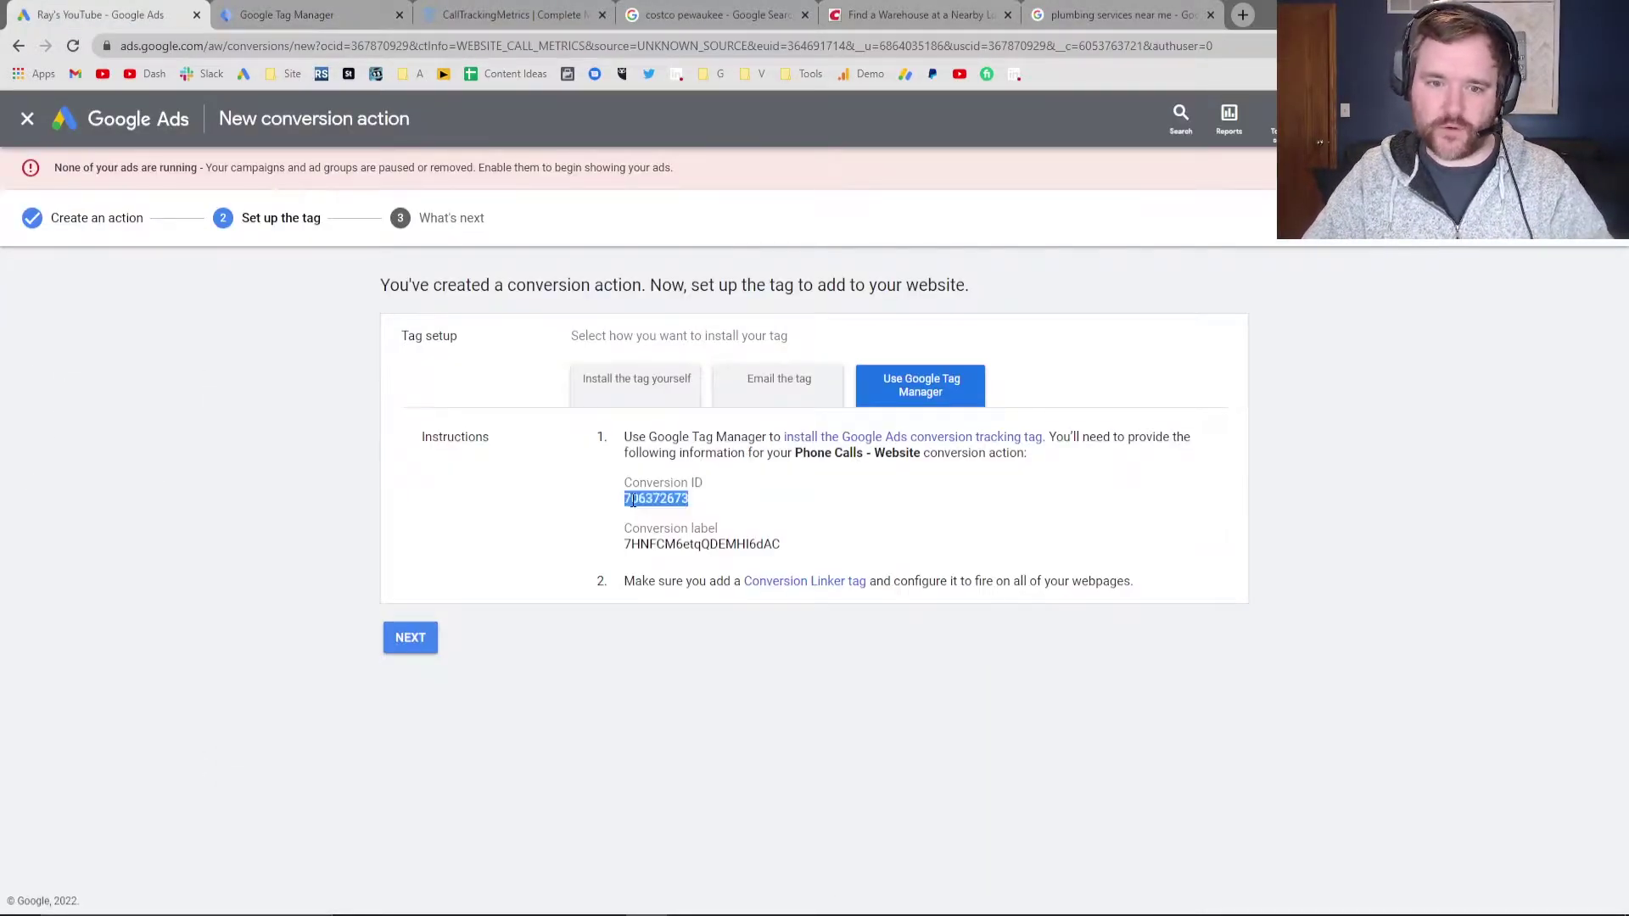
double_click(766, 544)
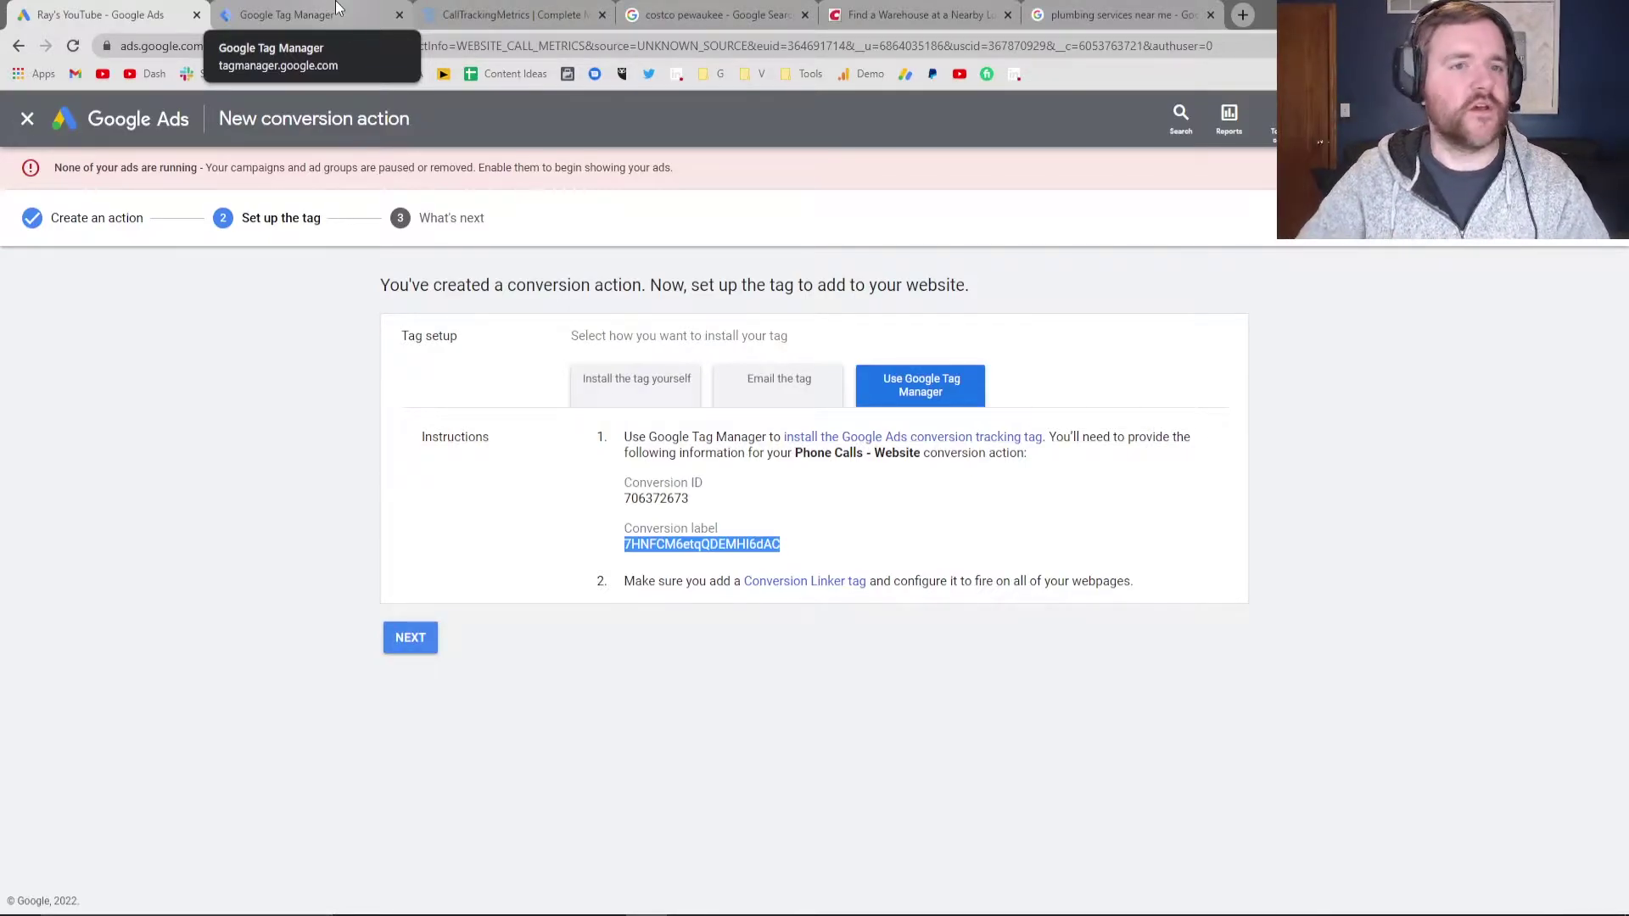
Create a new tag named 'Google Ads - Phone Call Conversion Website'
click(363, 10)
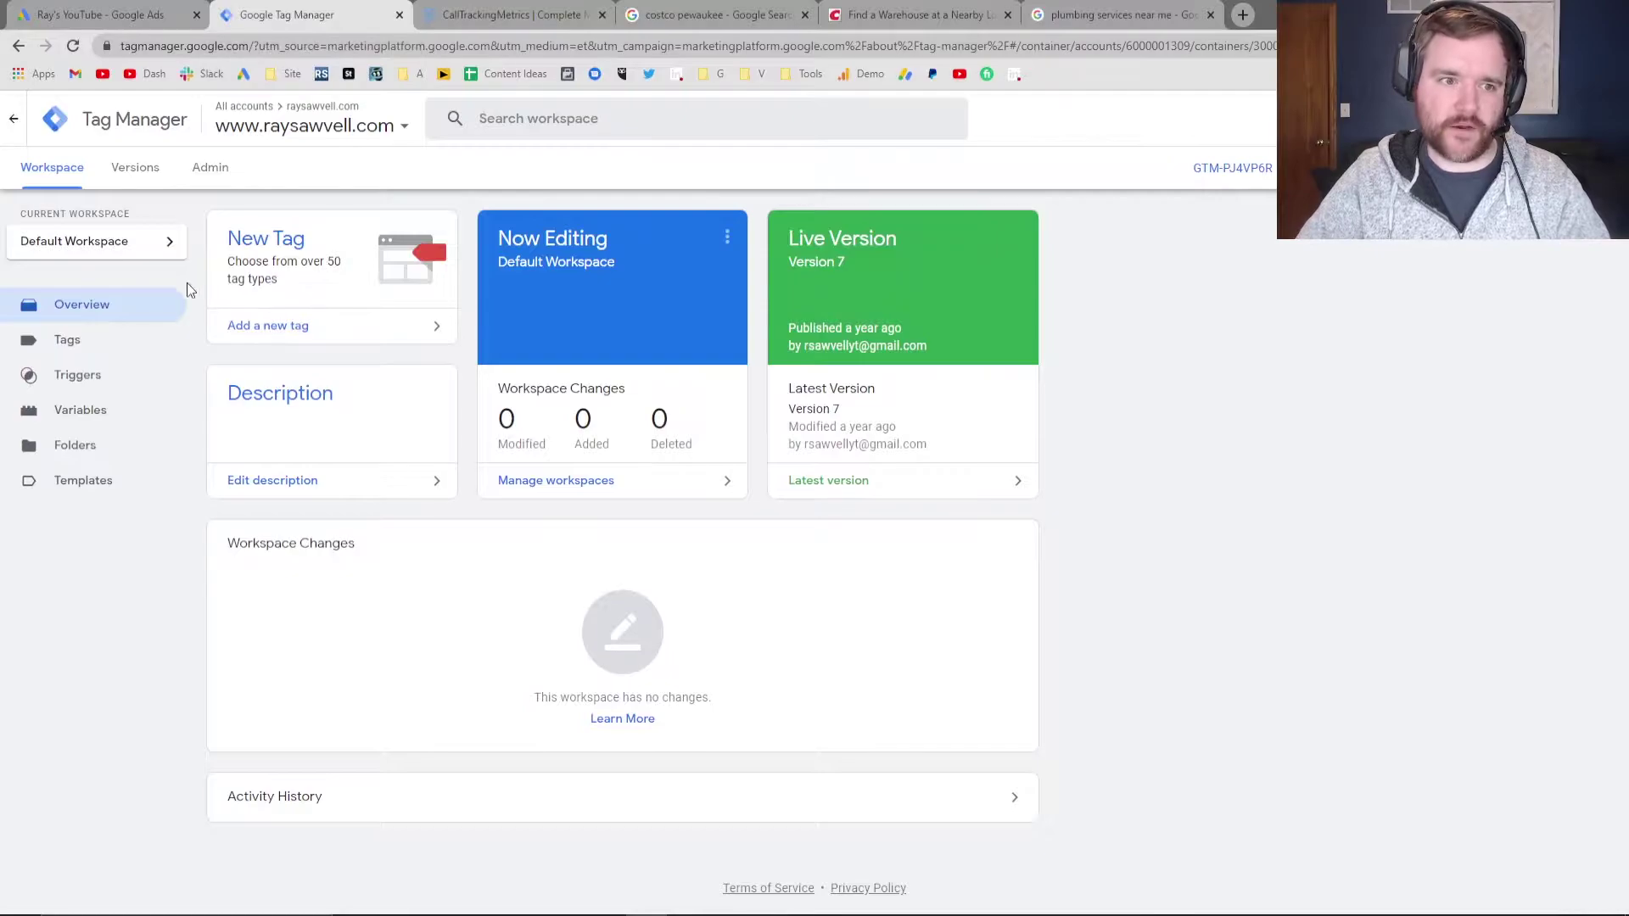
click(73, 341)
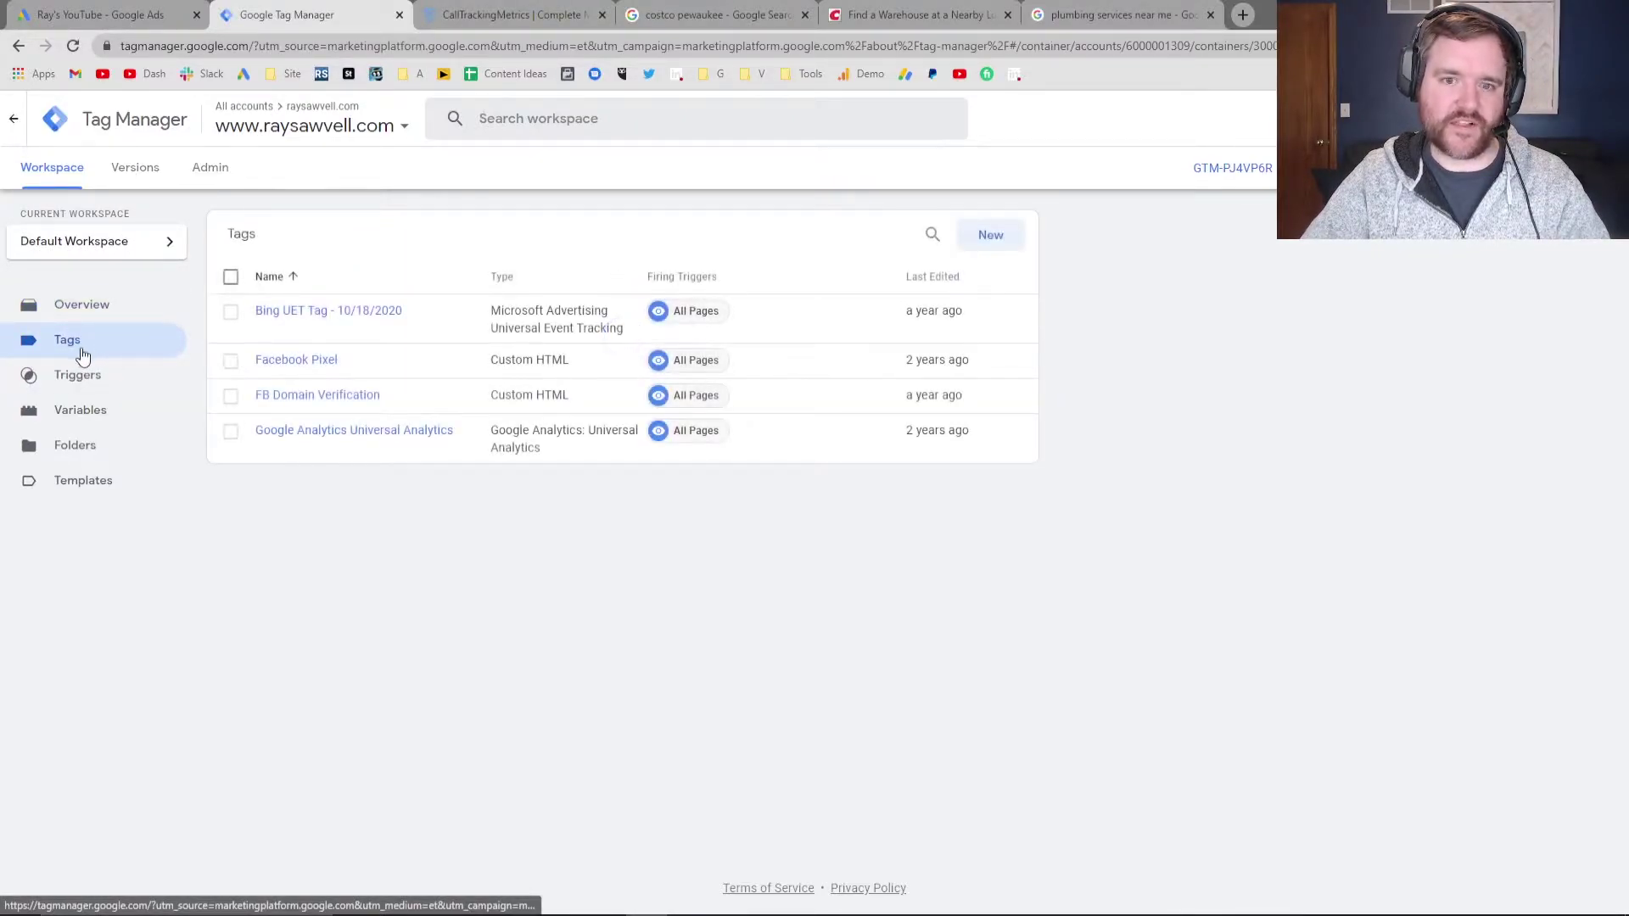
click(1010, 239)
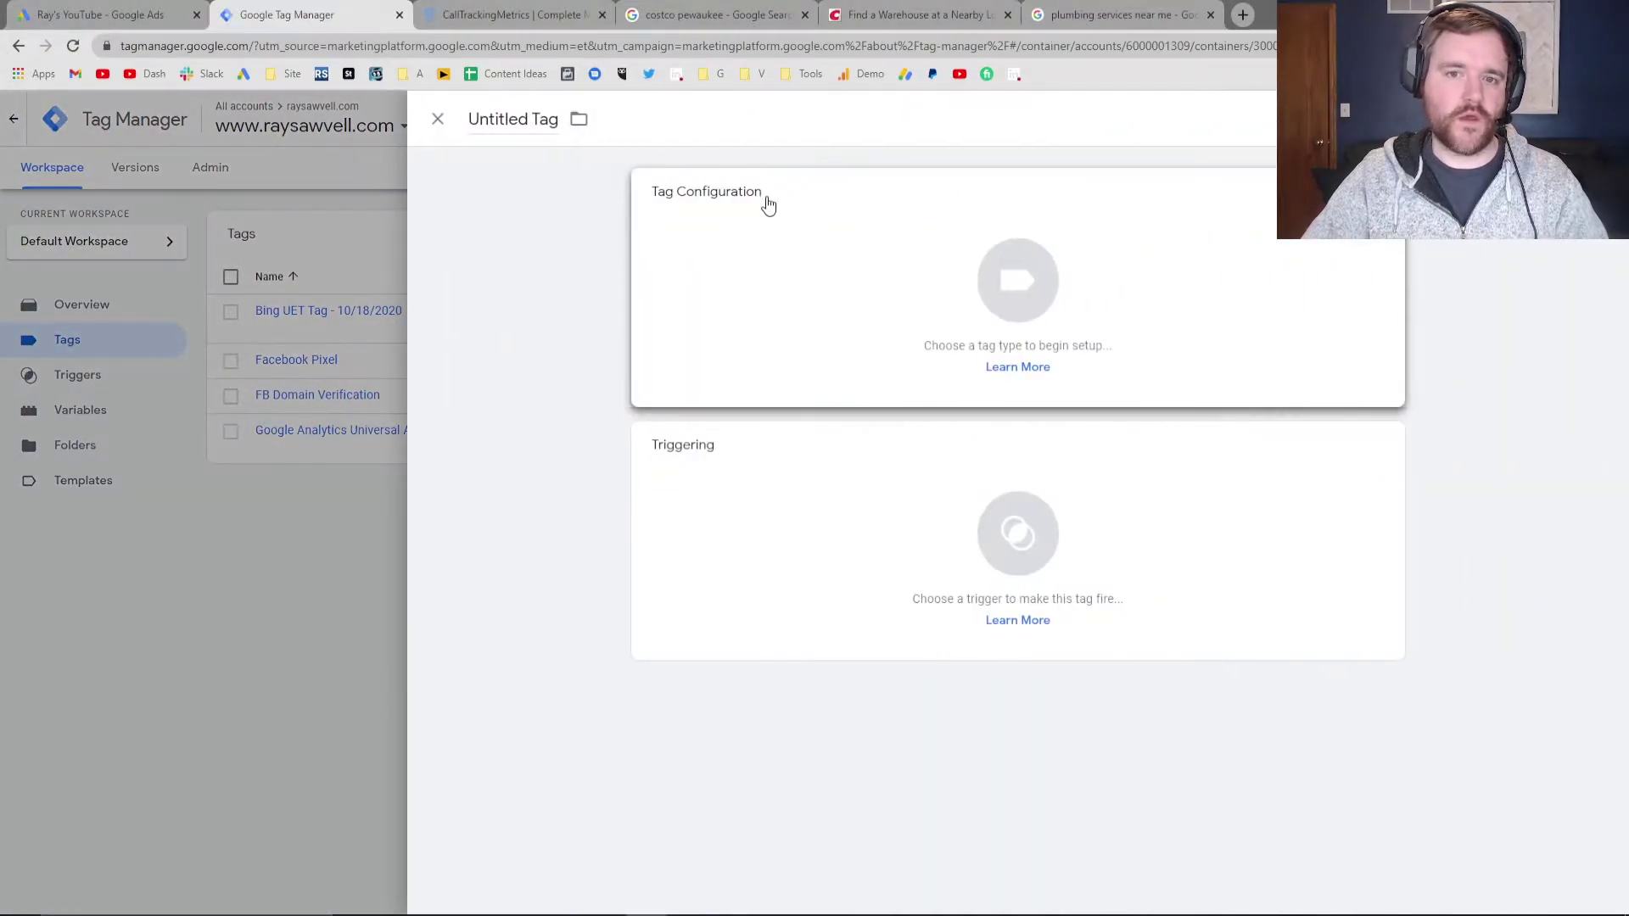
click(520, 120)
text(Google)
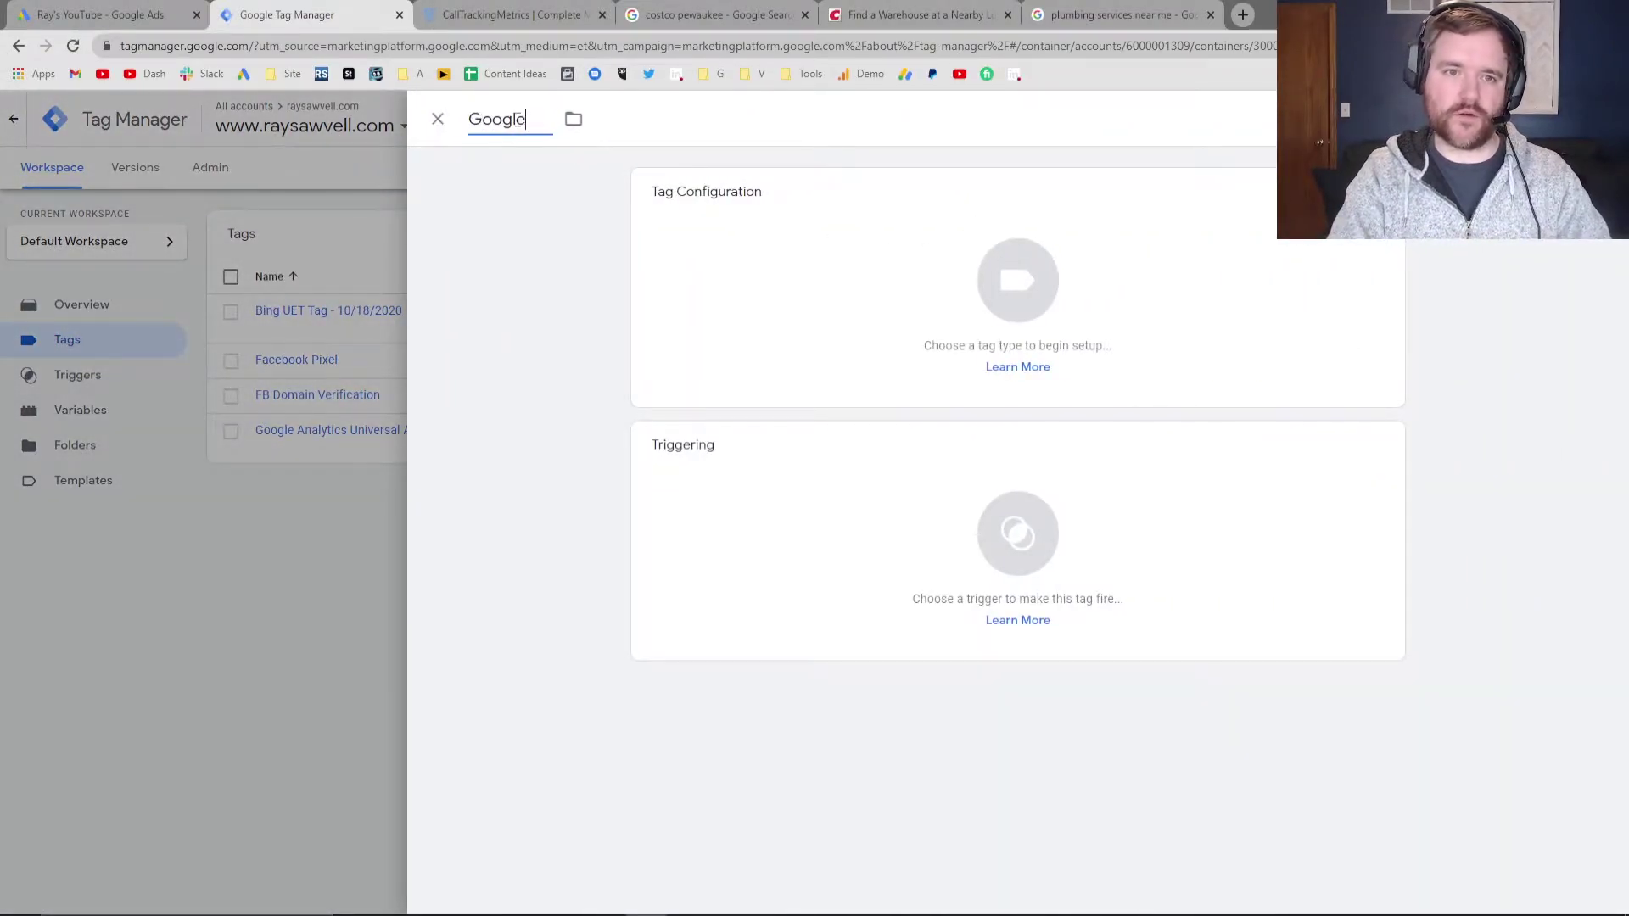
text( Ads - Phone Call Con)
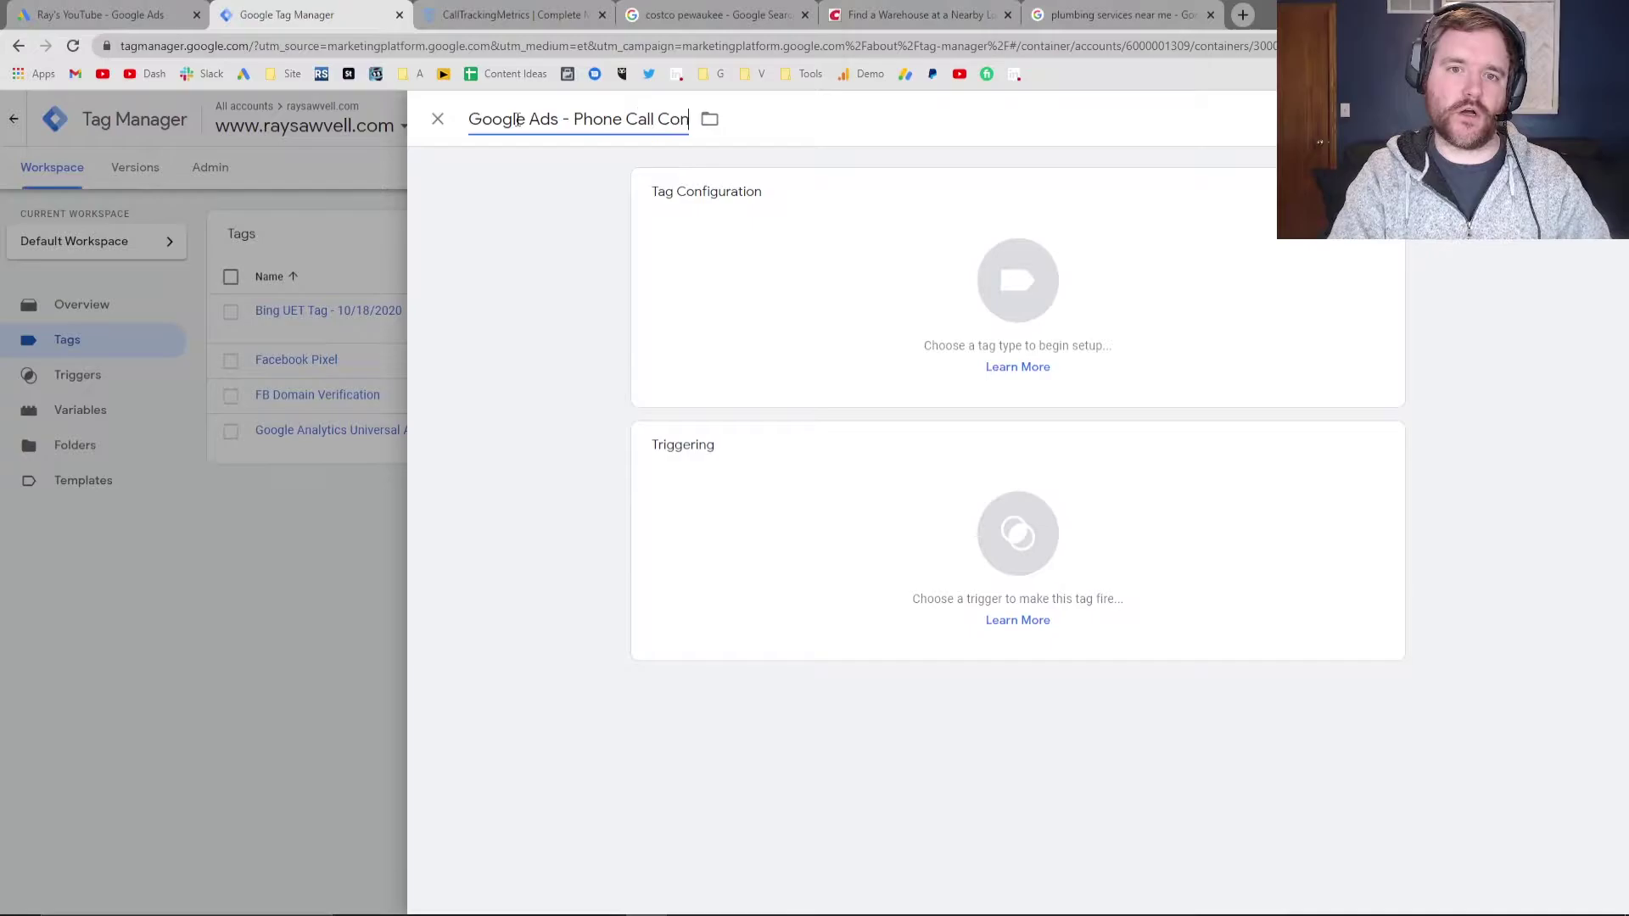
text(version Website)
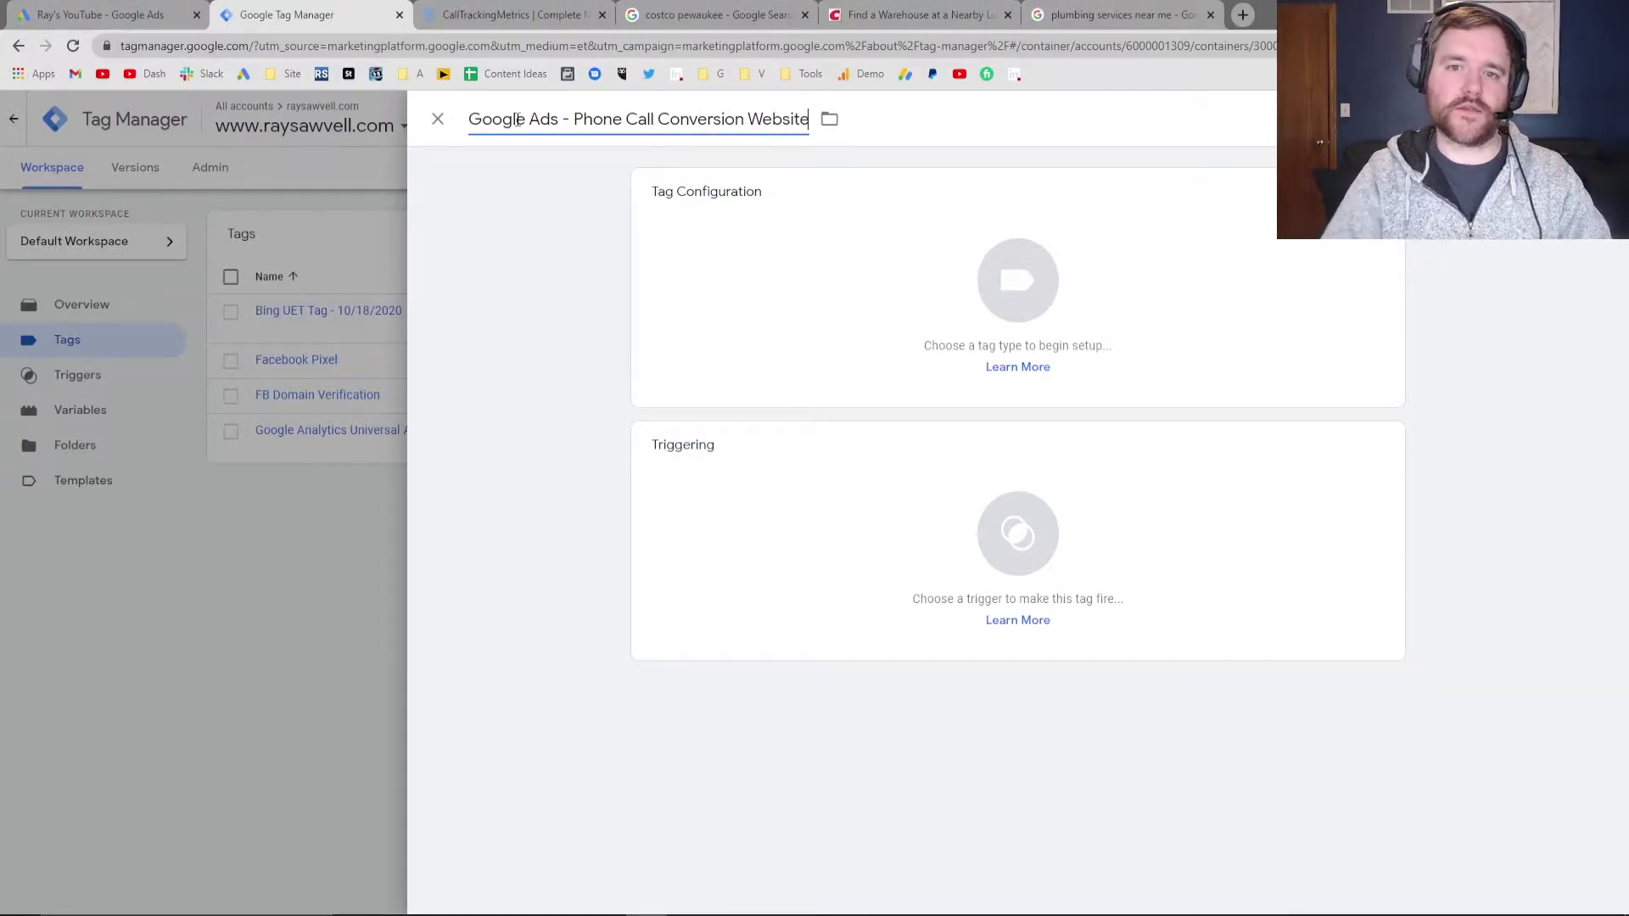
Set the tag type to Google Ads Calls from Website Conversion
click(806, 273)
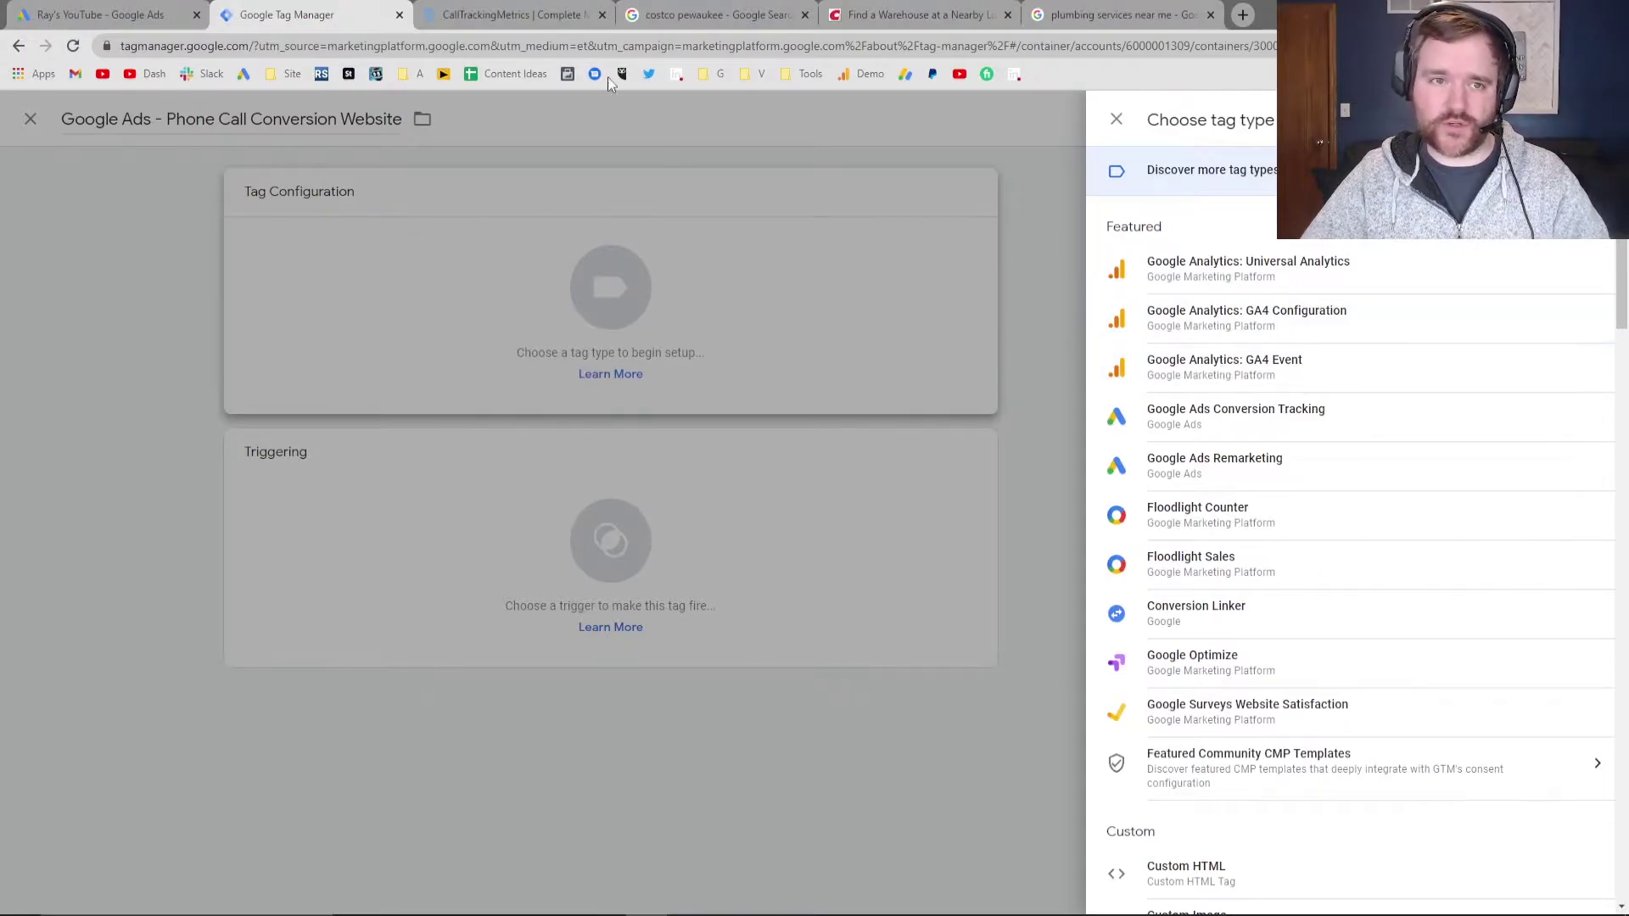
key(ctrl+f)
text(phone)
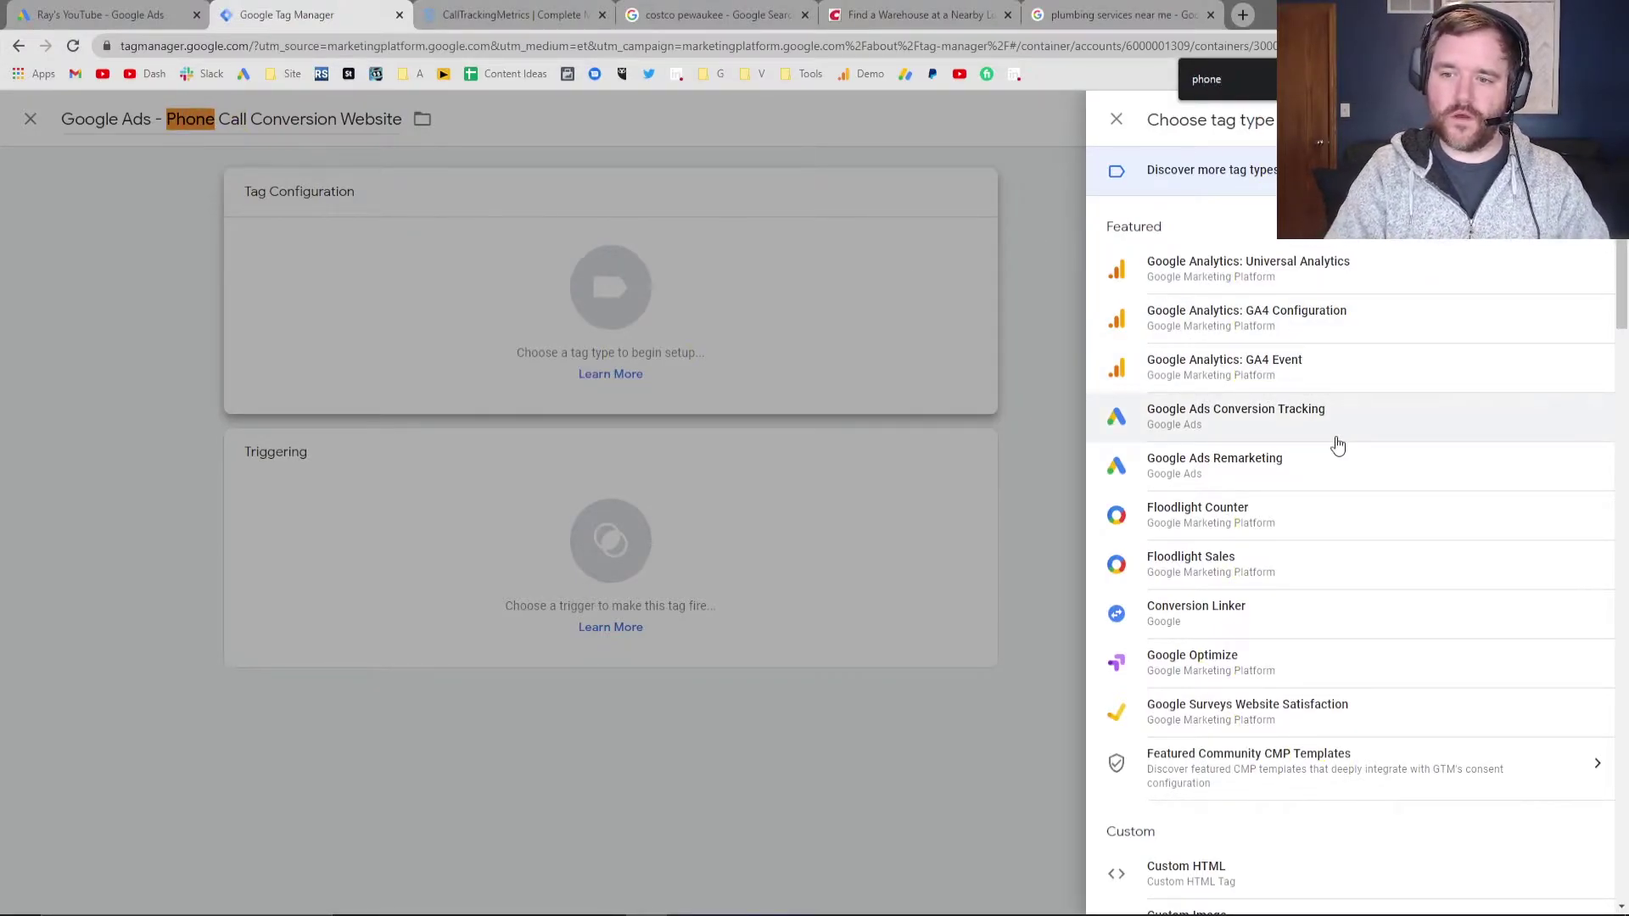
key(ctrl+a)
text(call)
key(Return)
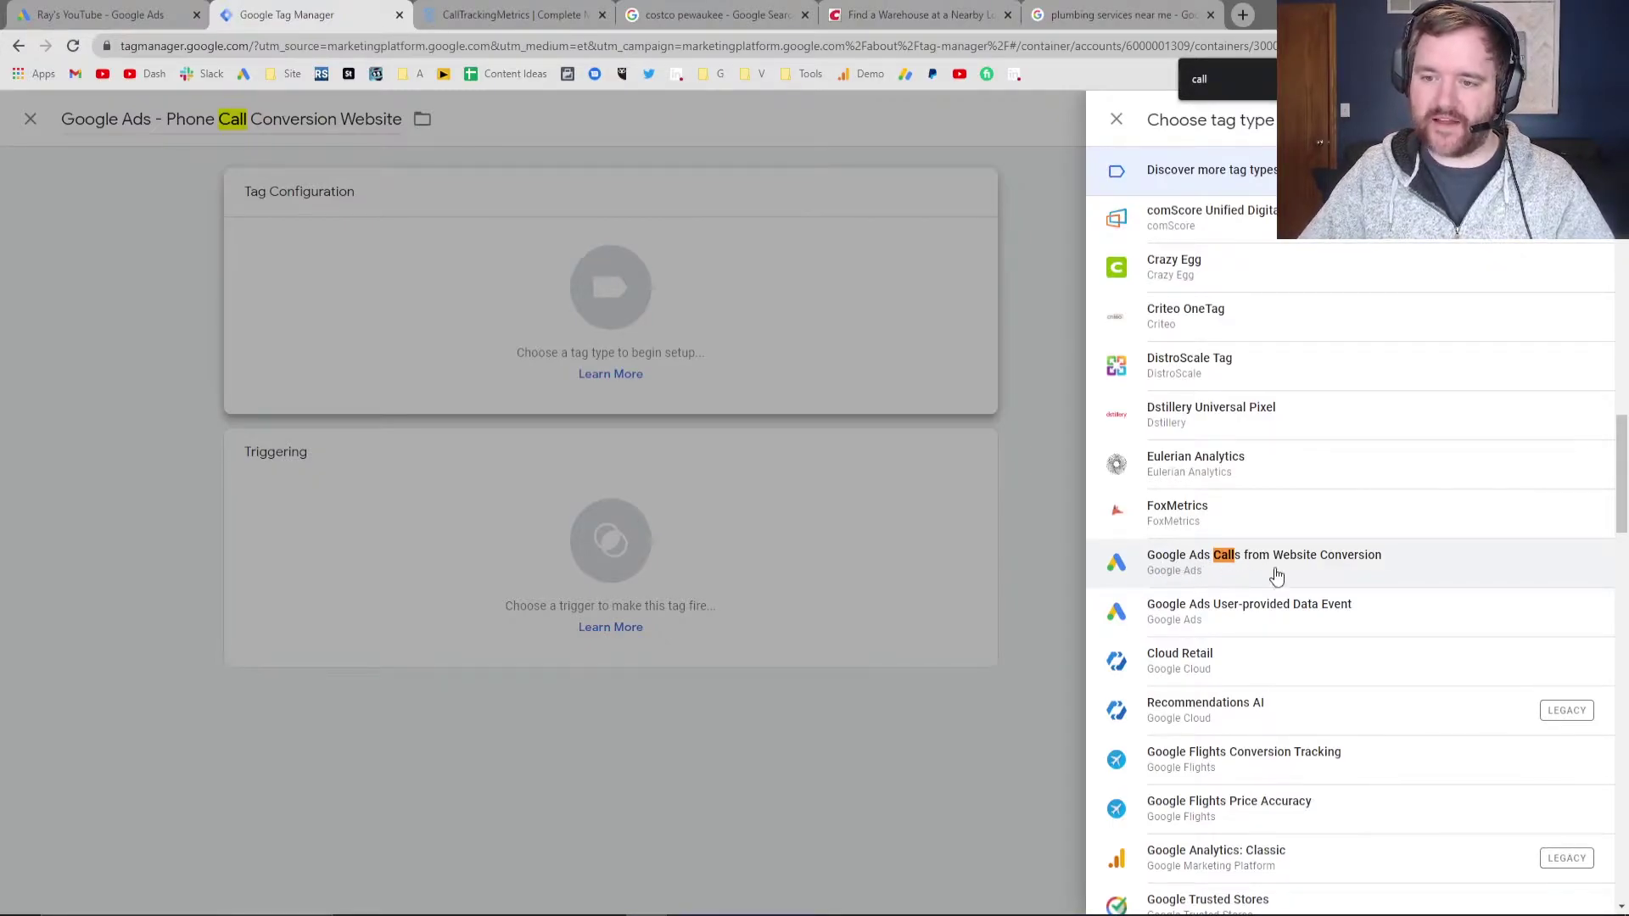
click(1219, 569)
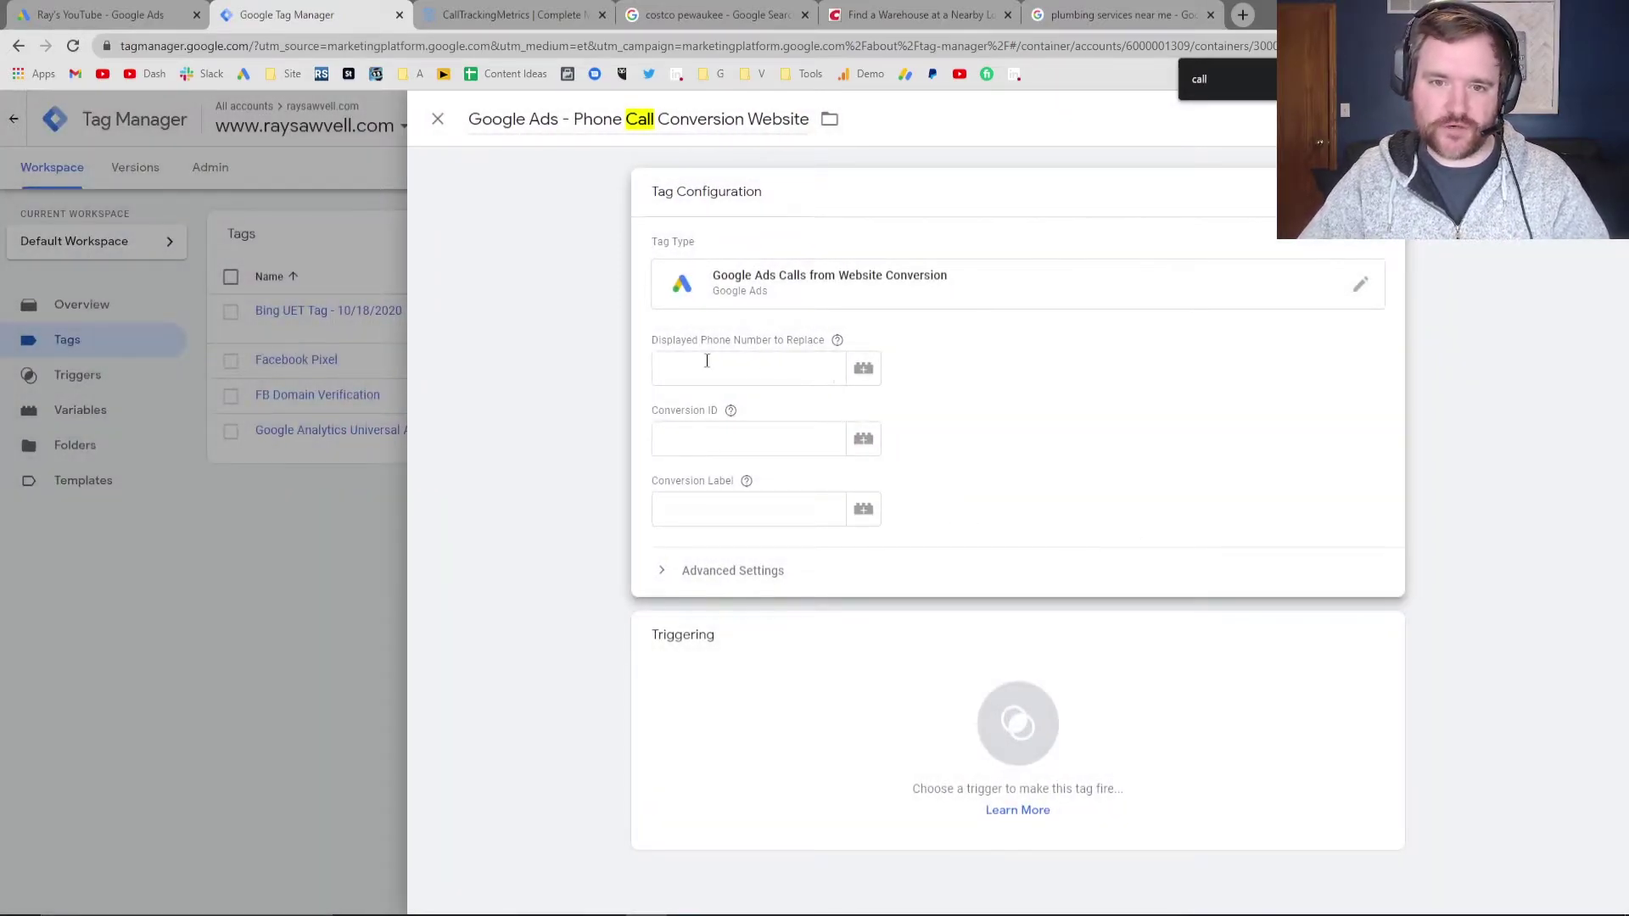
Fill in the business phone number to replace and the Conversion ID from Google Ads
click(728, 364)
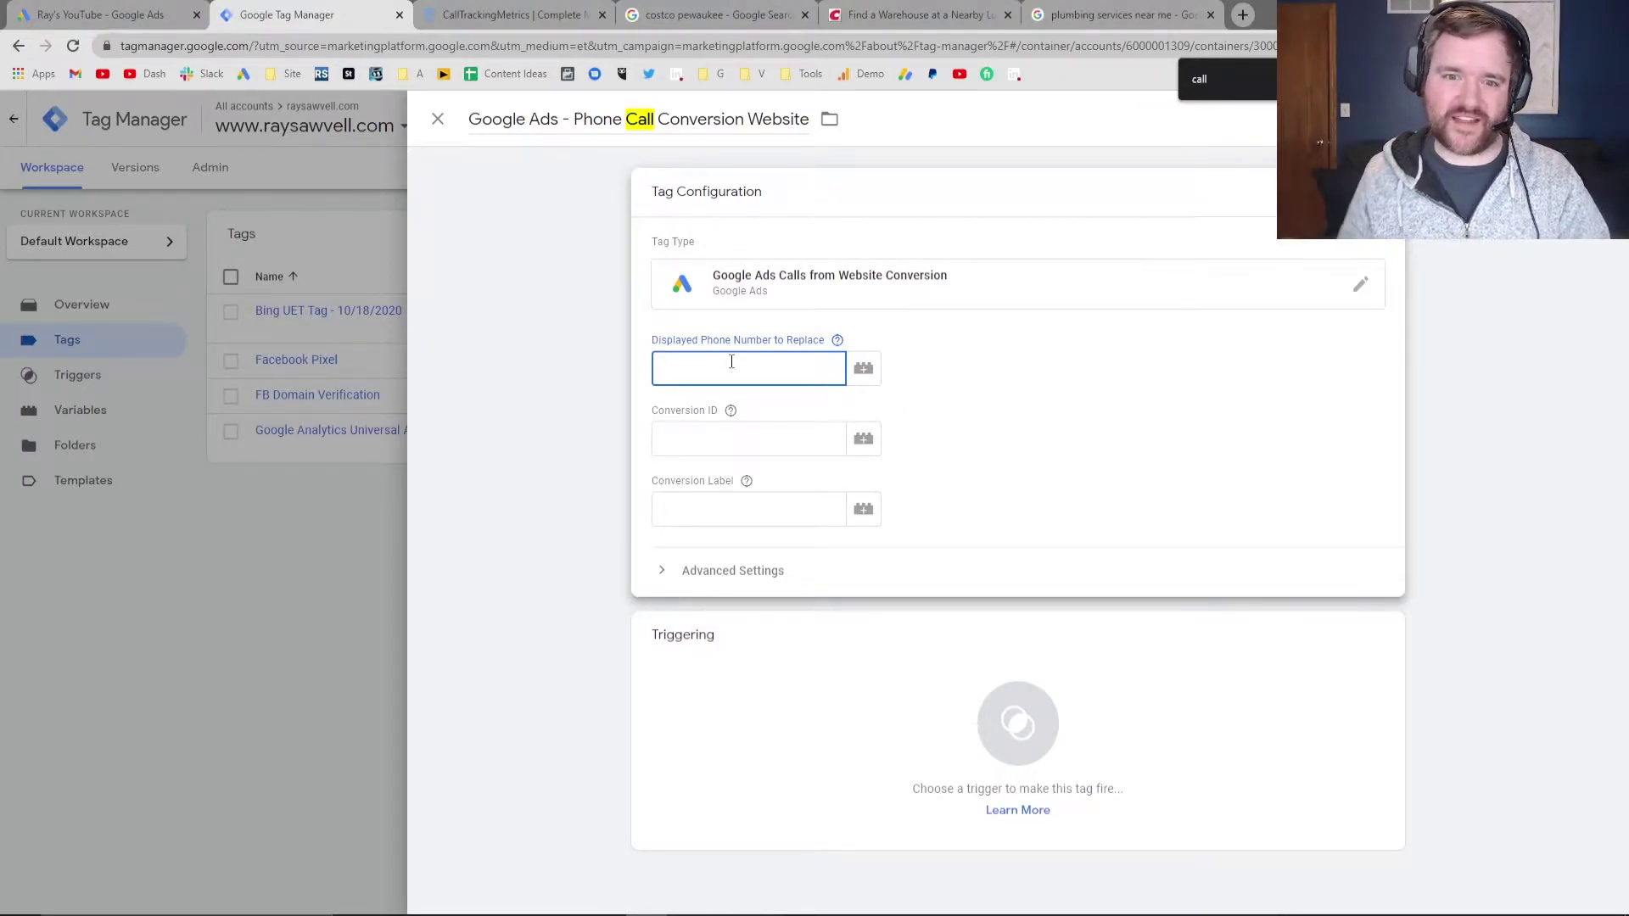
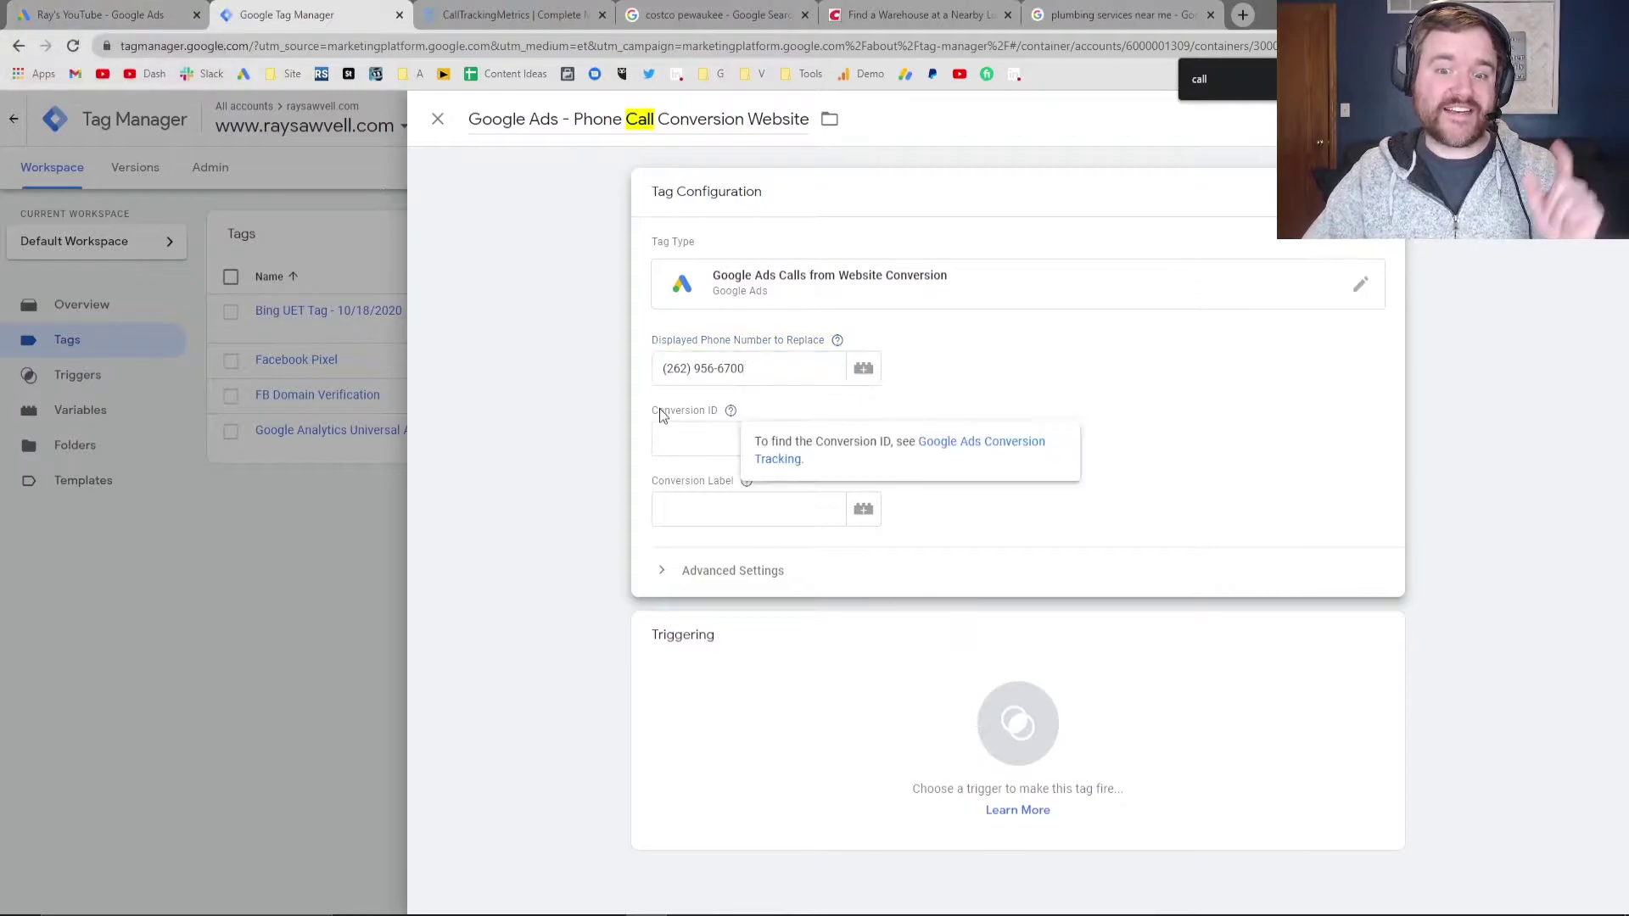
click(131, 8)
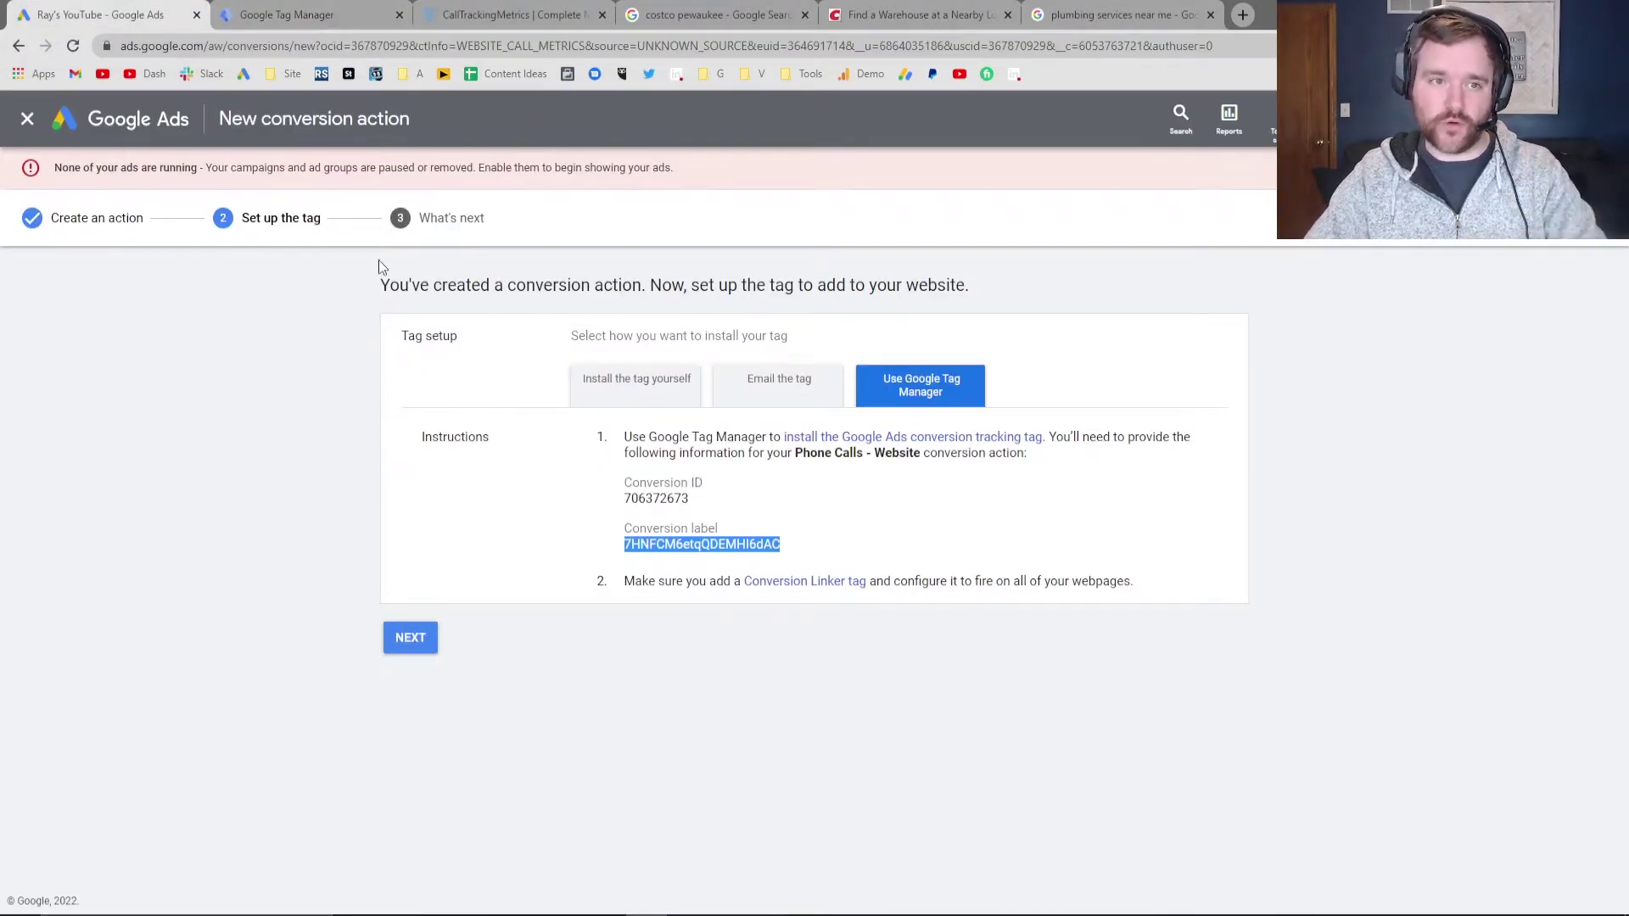
double_click(654, 499)
key(ctrl+c)
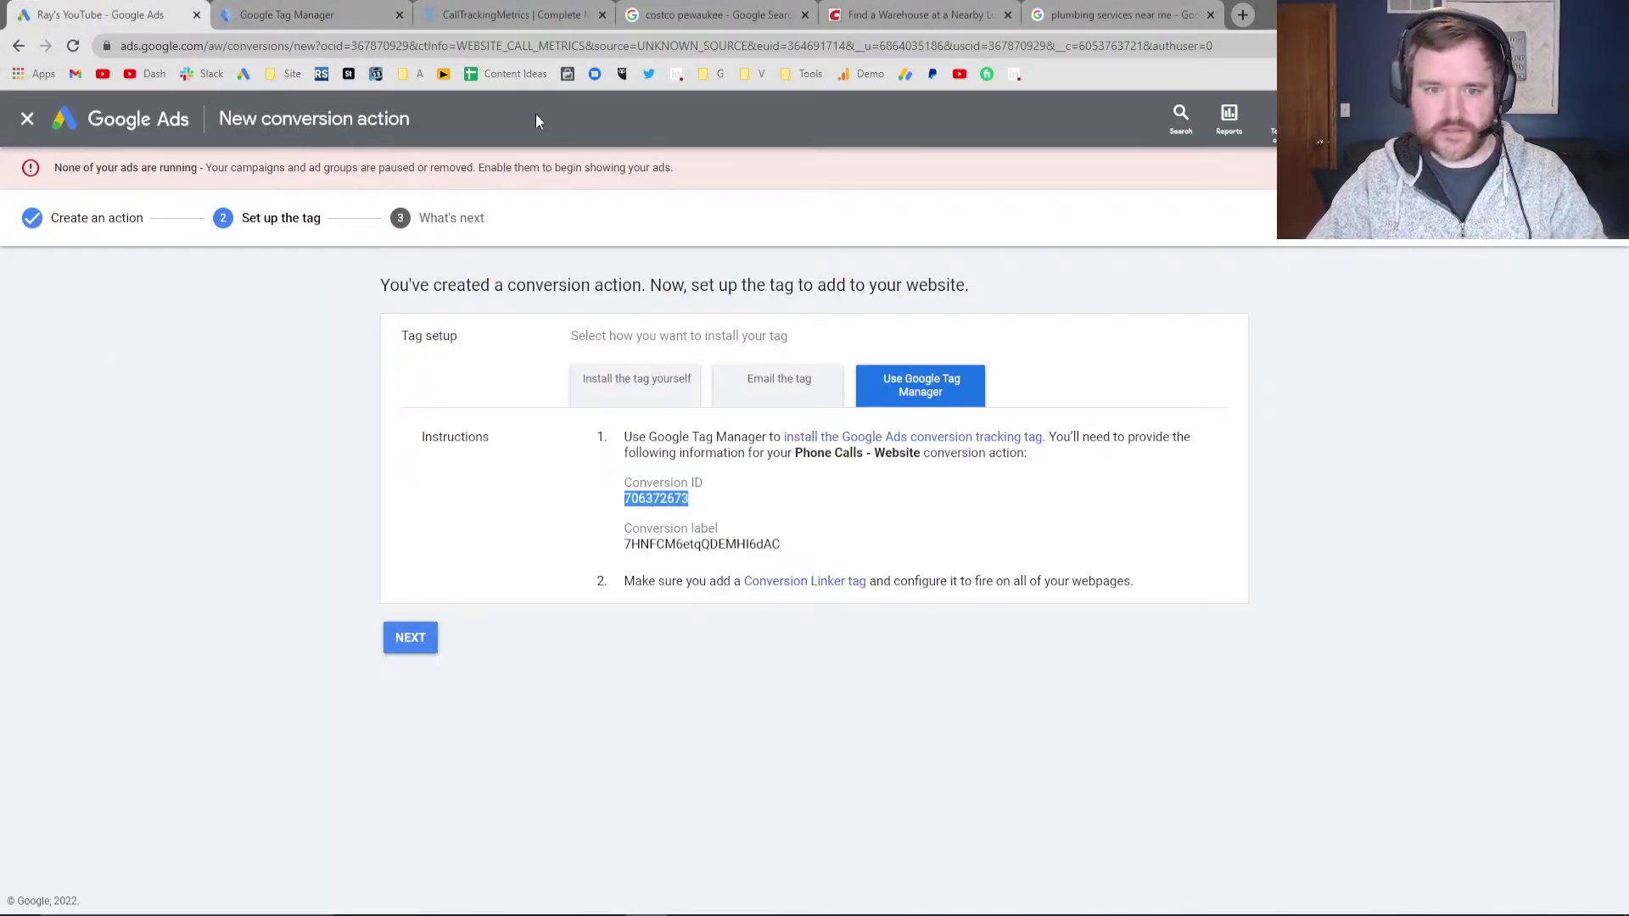
click(306, 10)
click(704, 439)
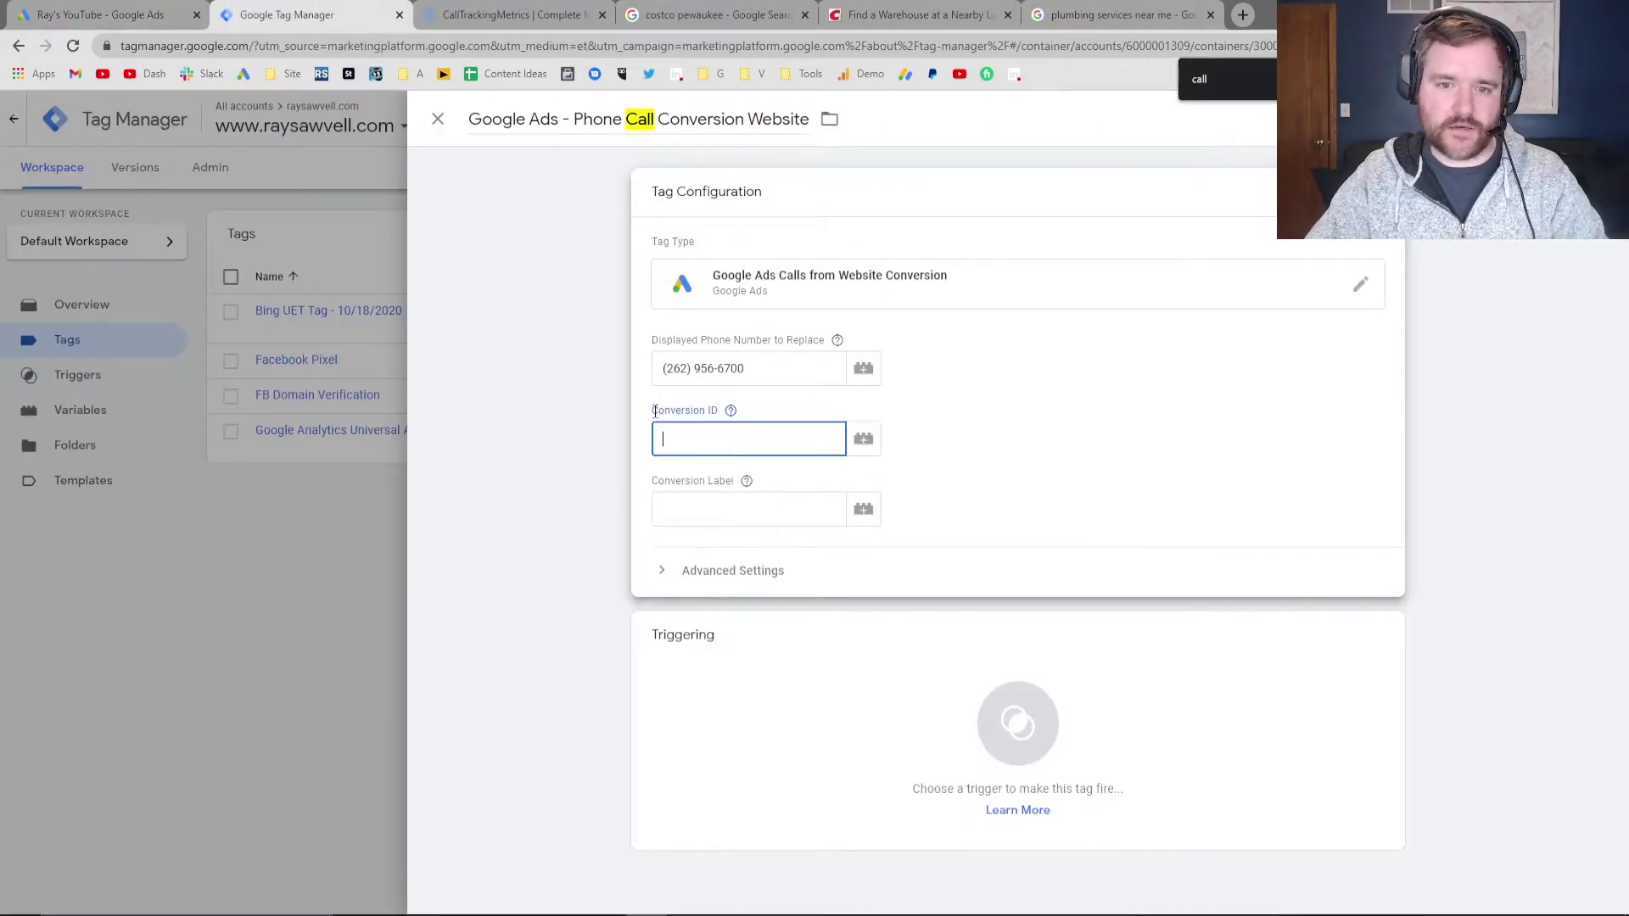
key(ctrl+v)
Copy the Conversion label from Google Ads into the tag's Conversion Label field
click(169, 10)
double_click(702, 544)
key(ctrl+c)
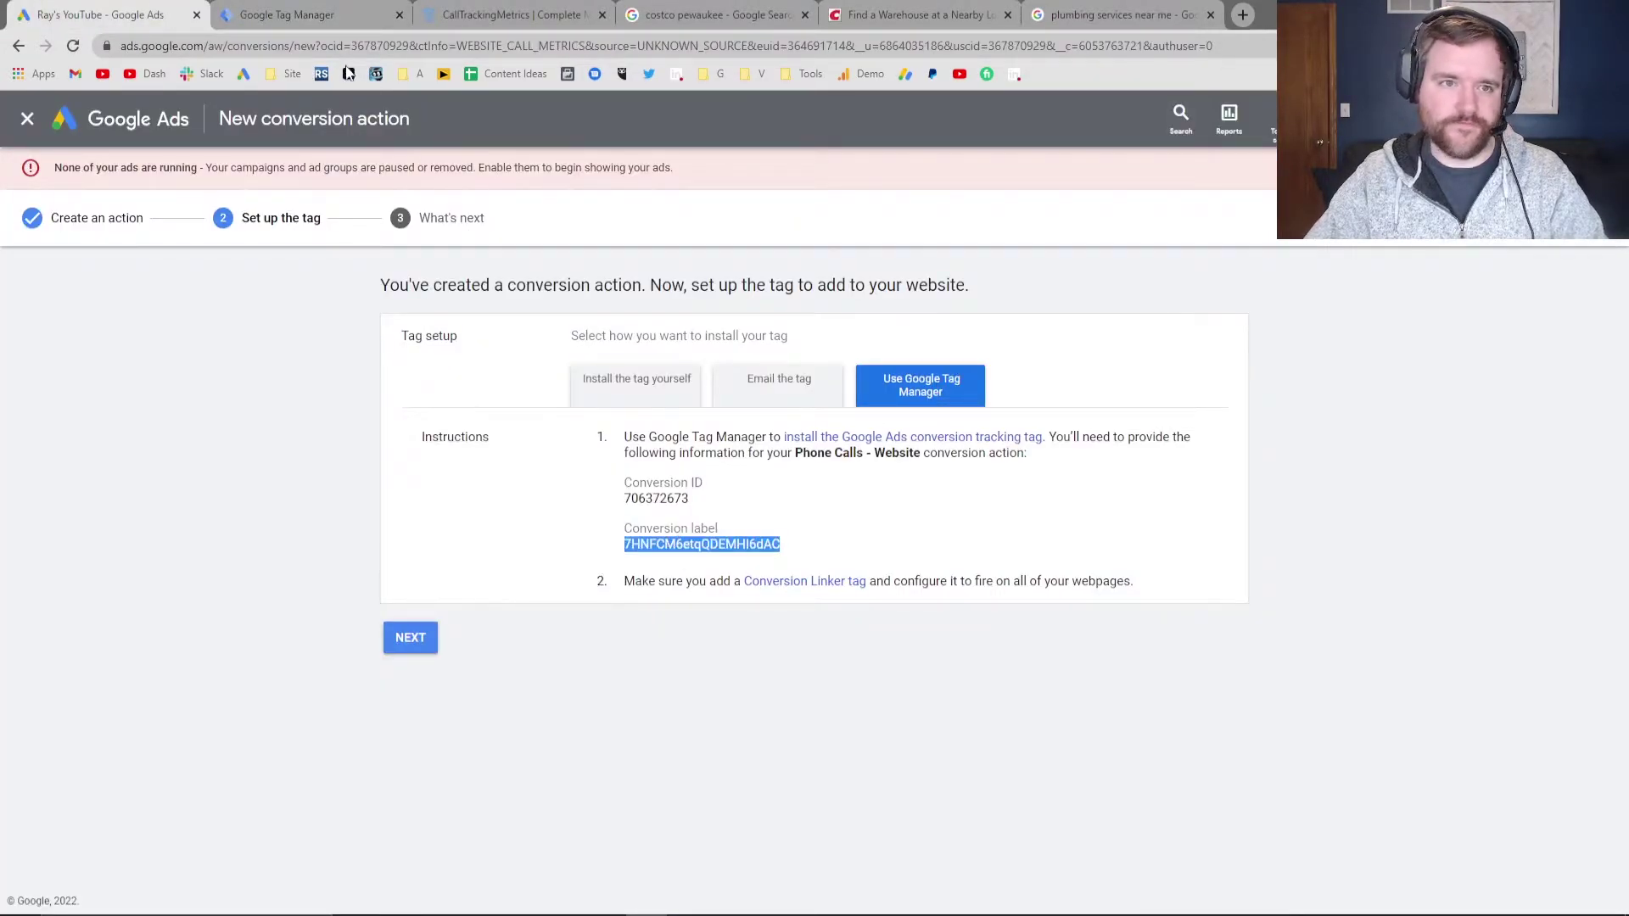
click(303, 14)
click(653, 493)
key(ctrl+v)
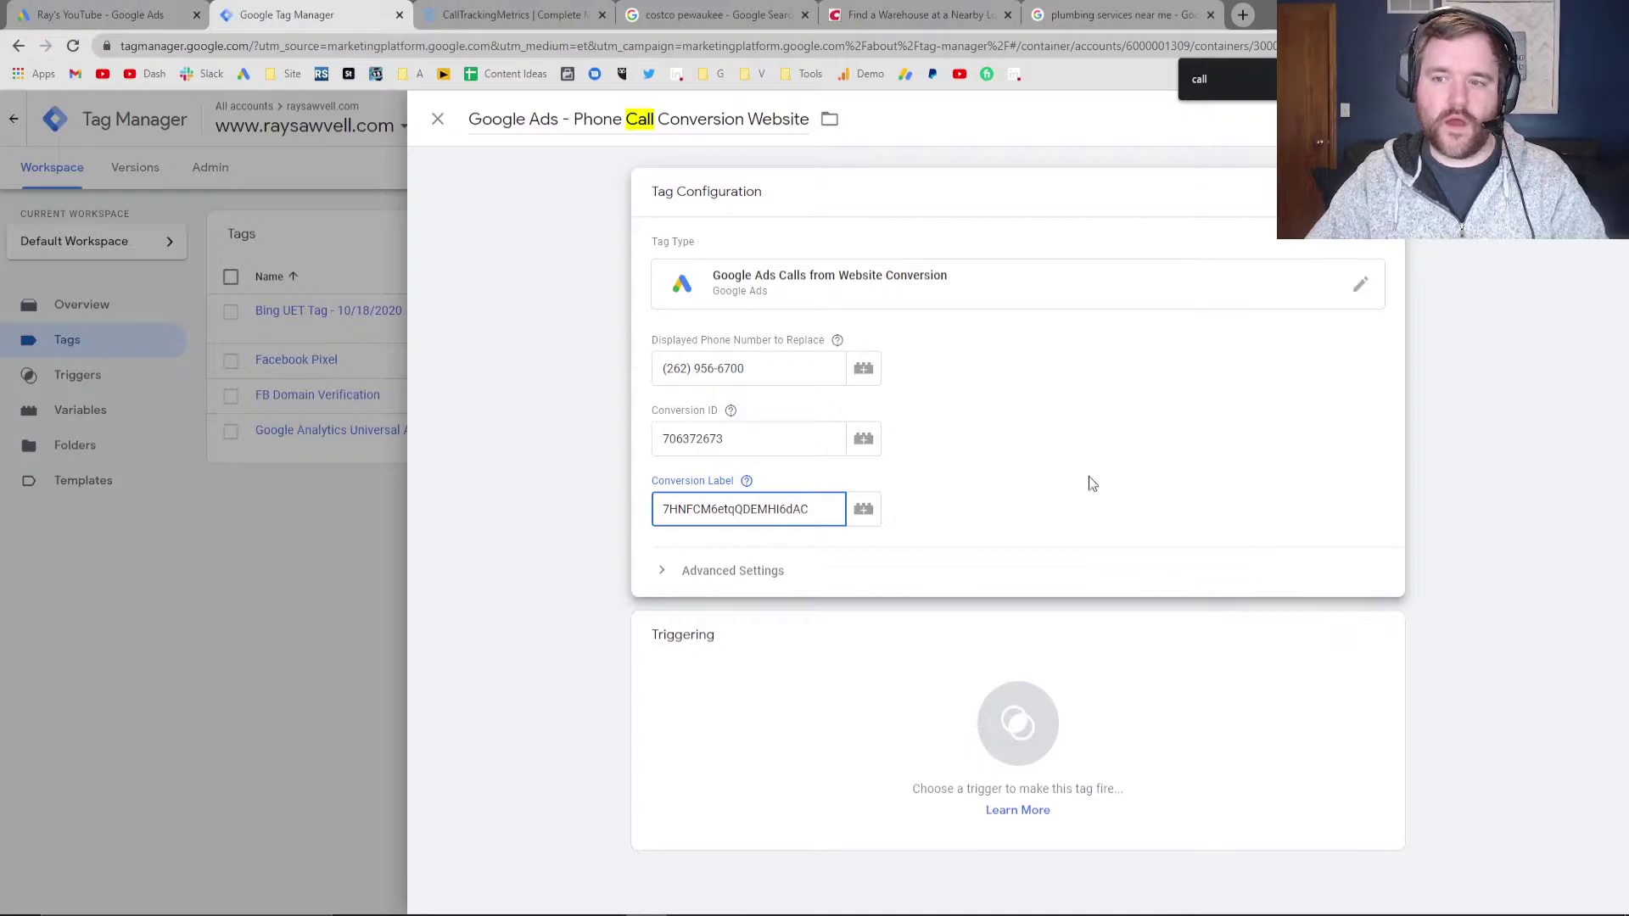
Give the call-conversion tag an All Pages trigger and save it
click(822, 718)
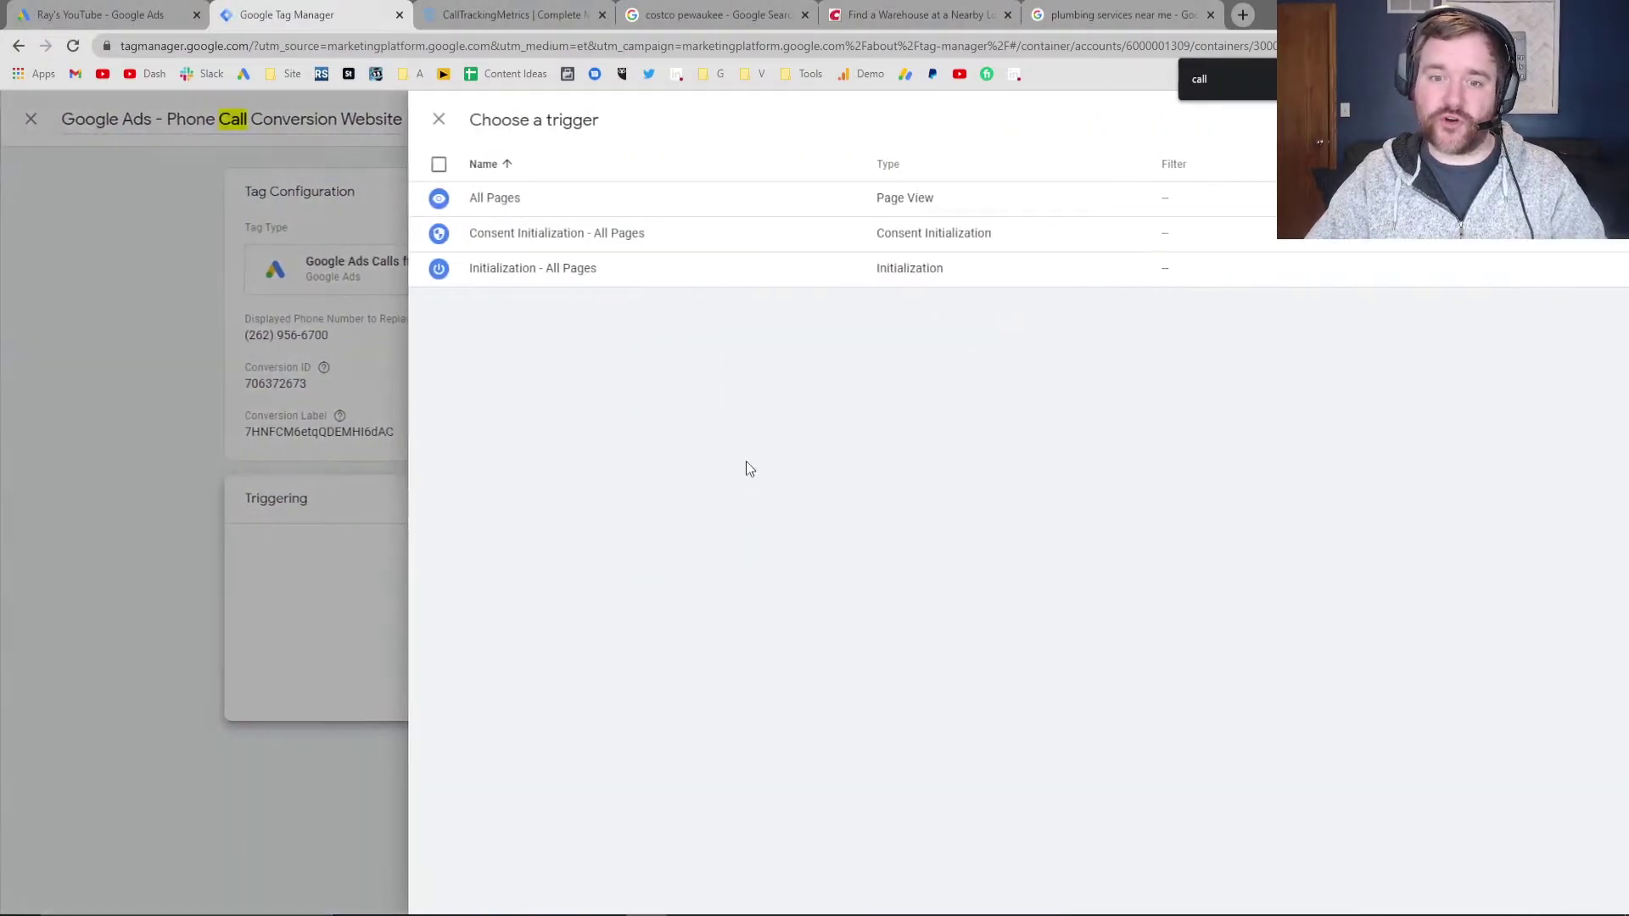
click(511, 202)
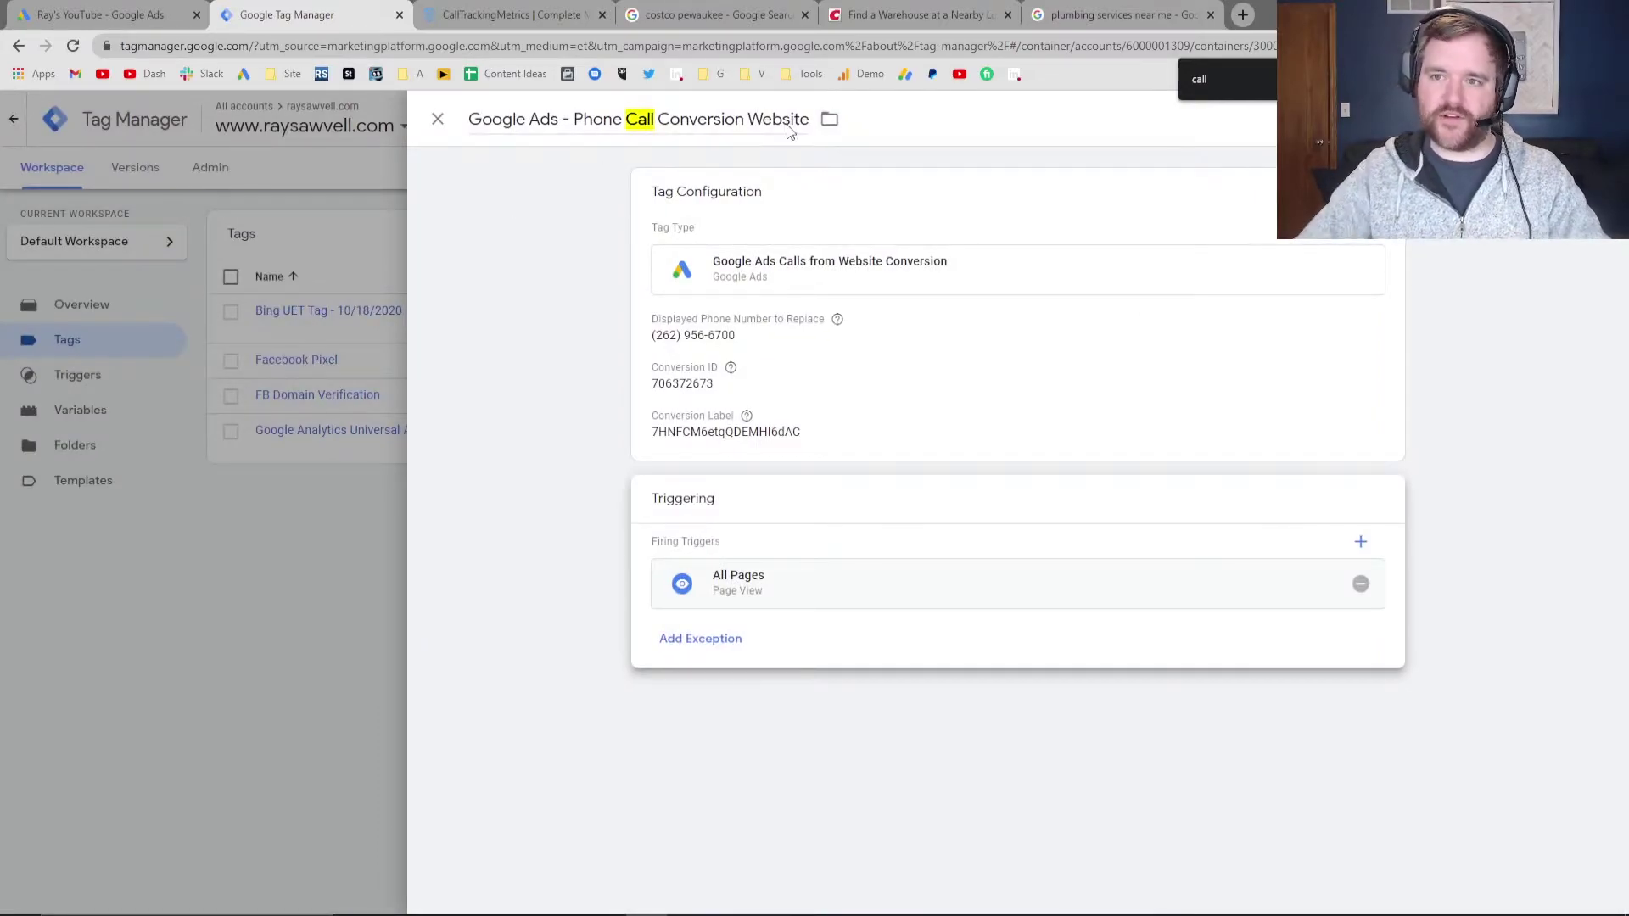
key(Escape)
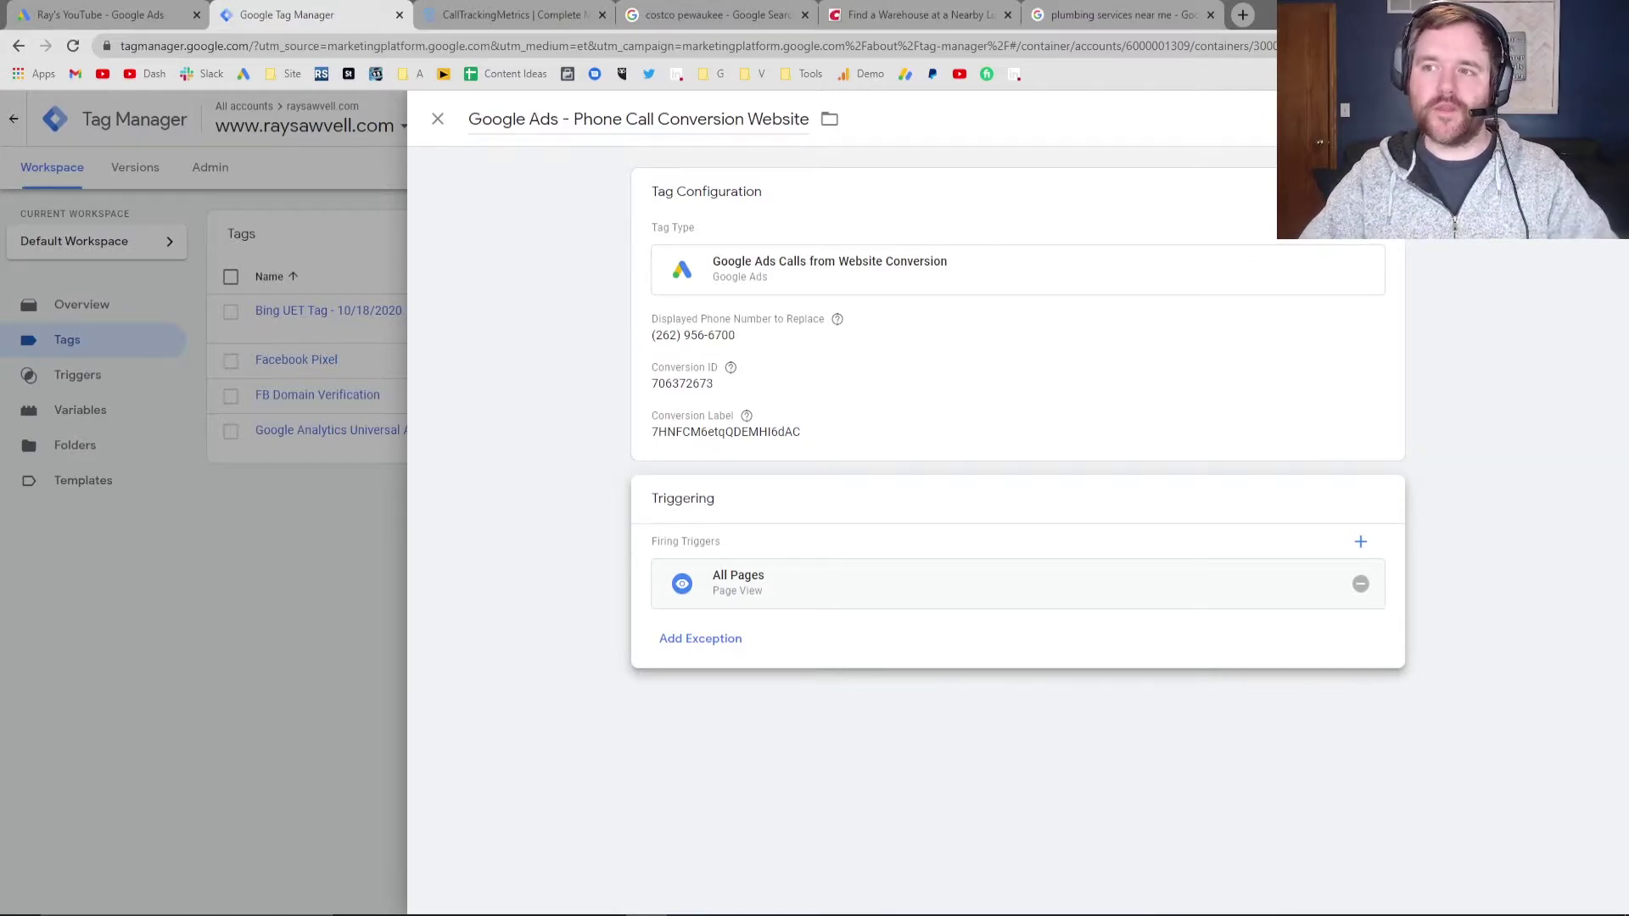
click(1578, 119)
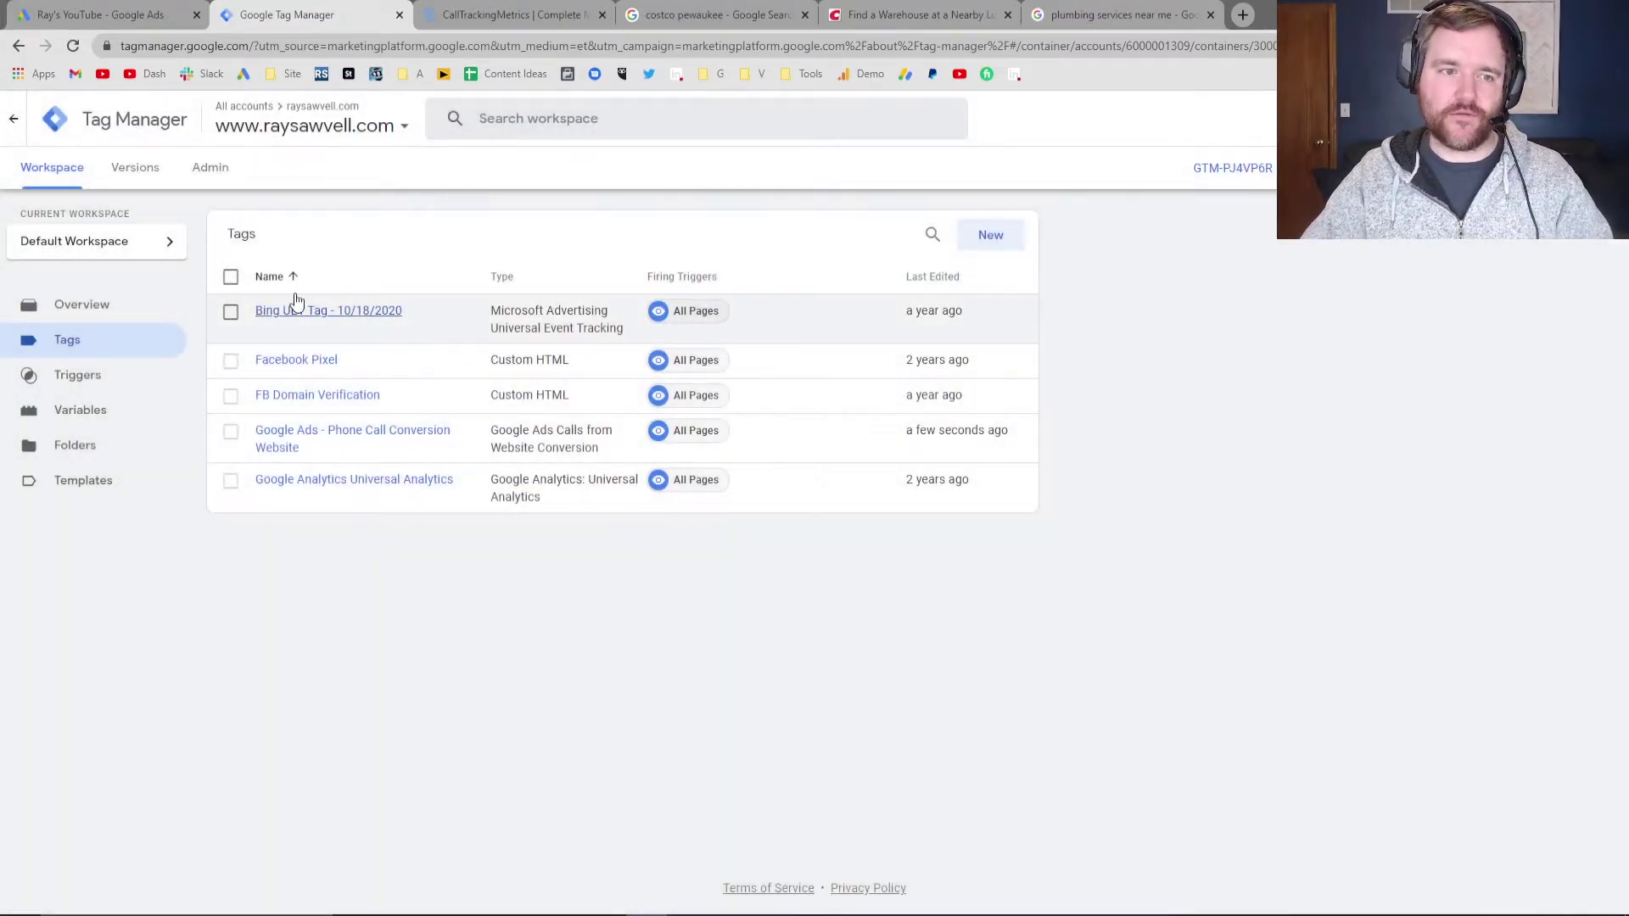
click(169, 14)
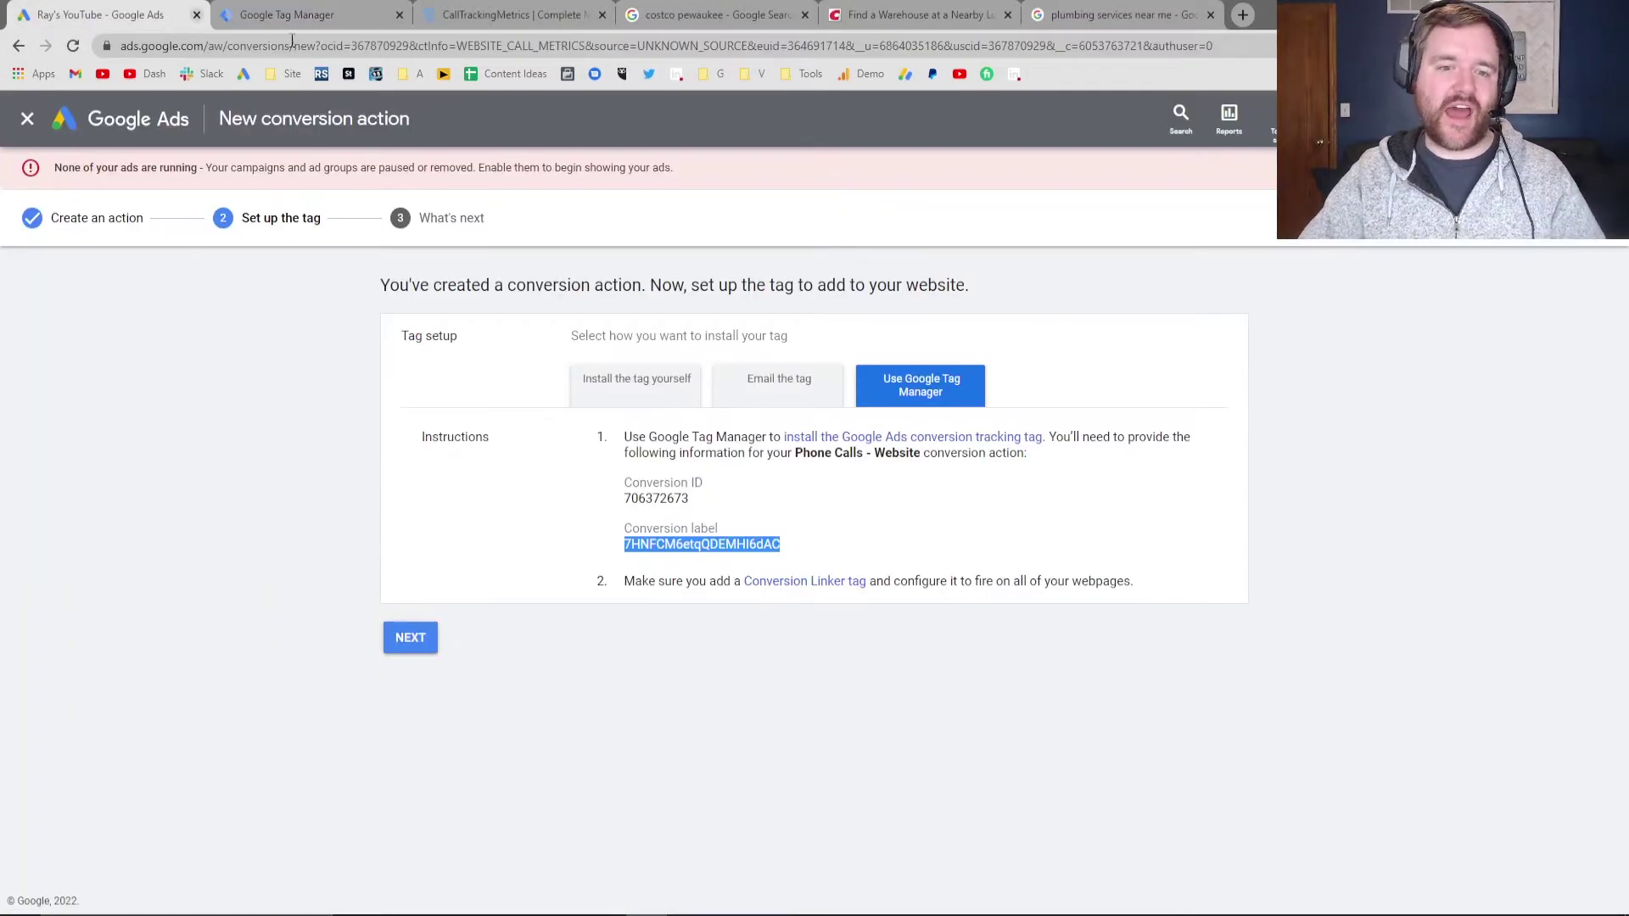
drag(635, 581, 693, 581)
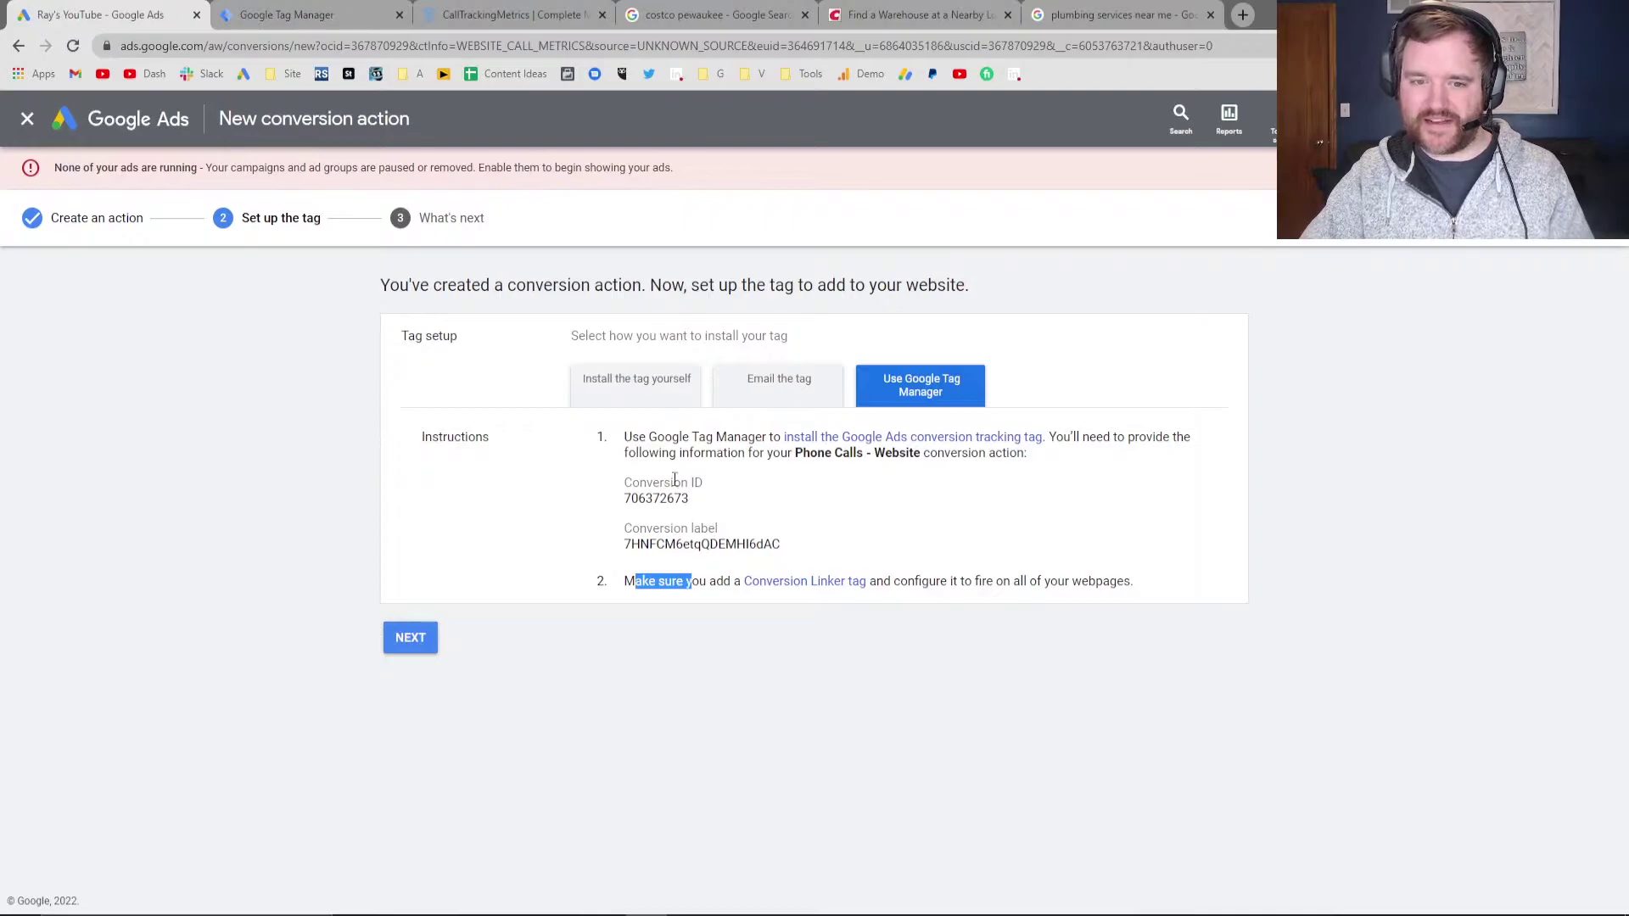
click(303, 14)
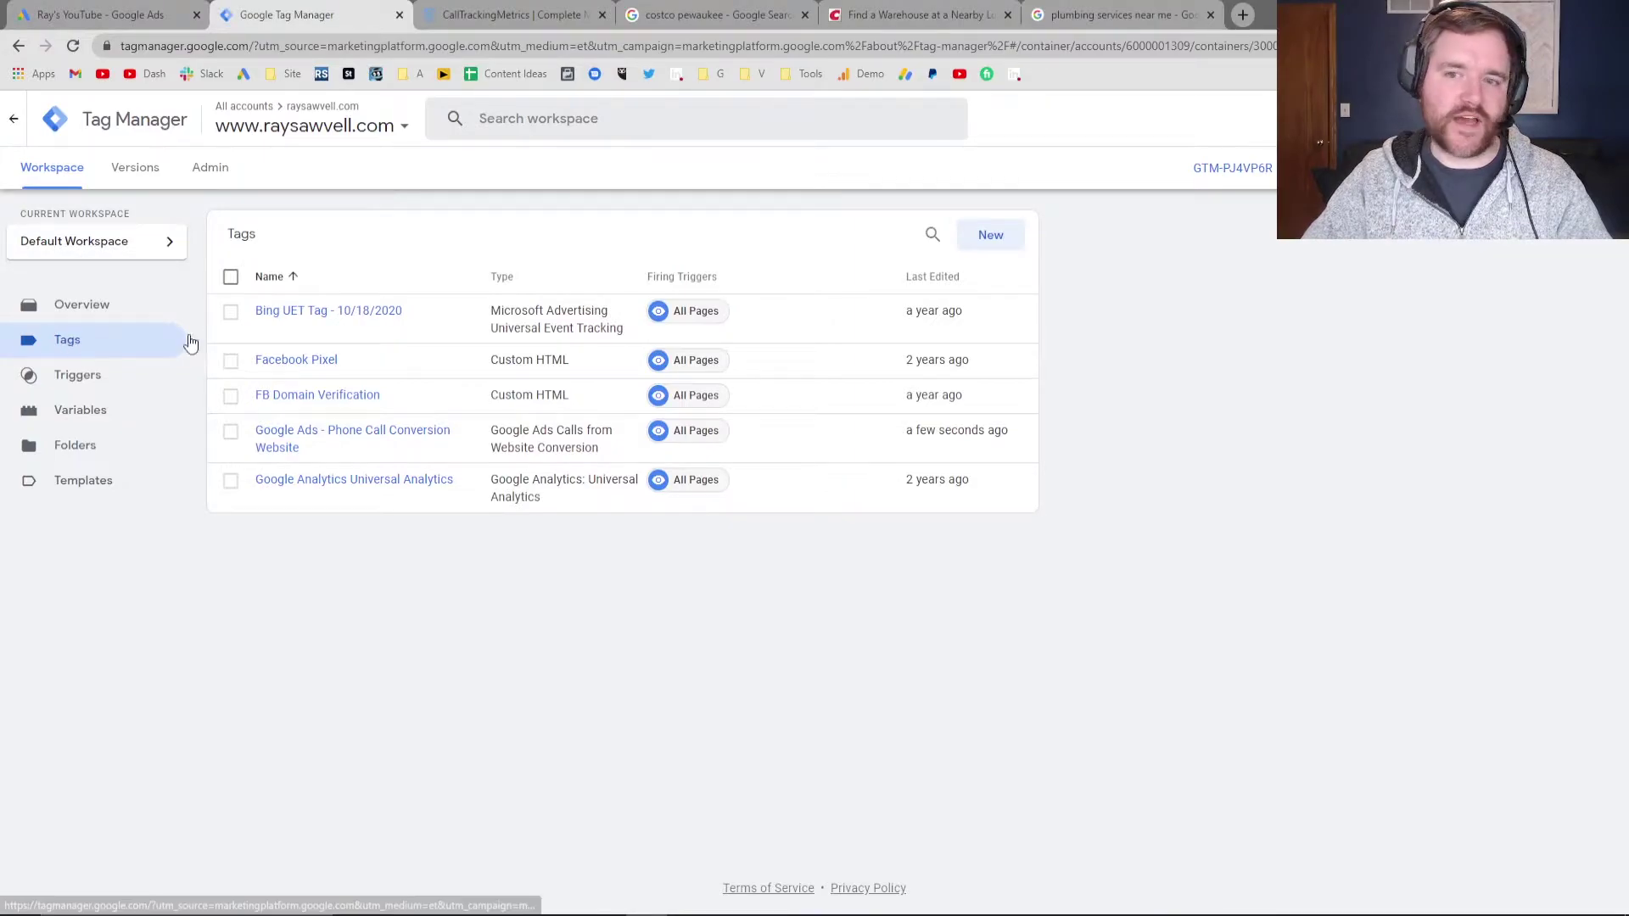
Create a new tag named 'Conversion Linker'
click(970, 240)
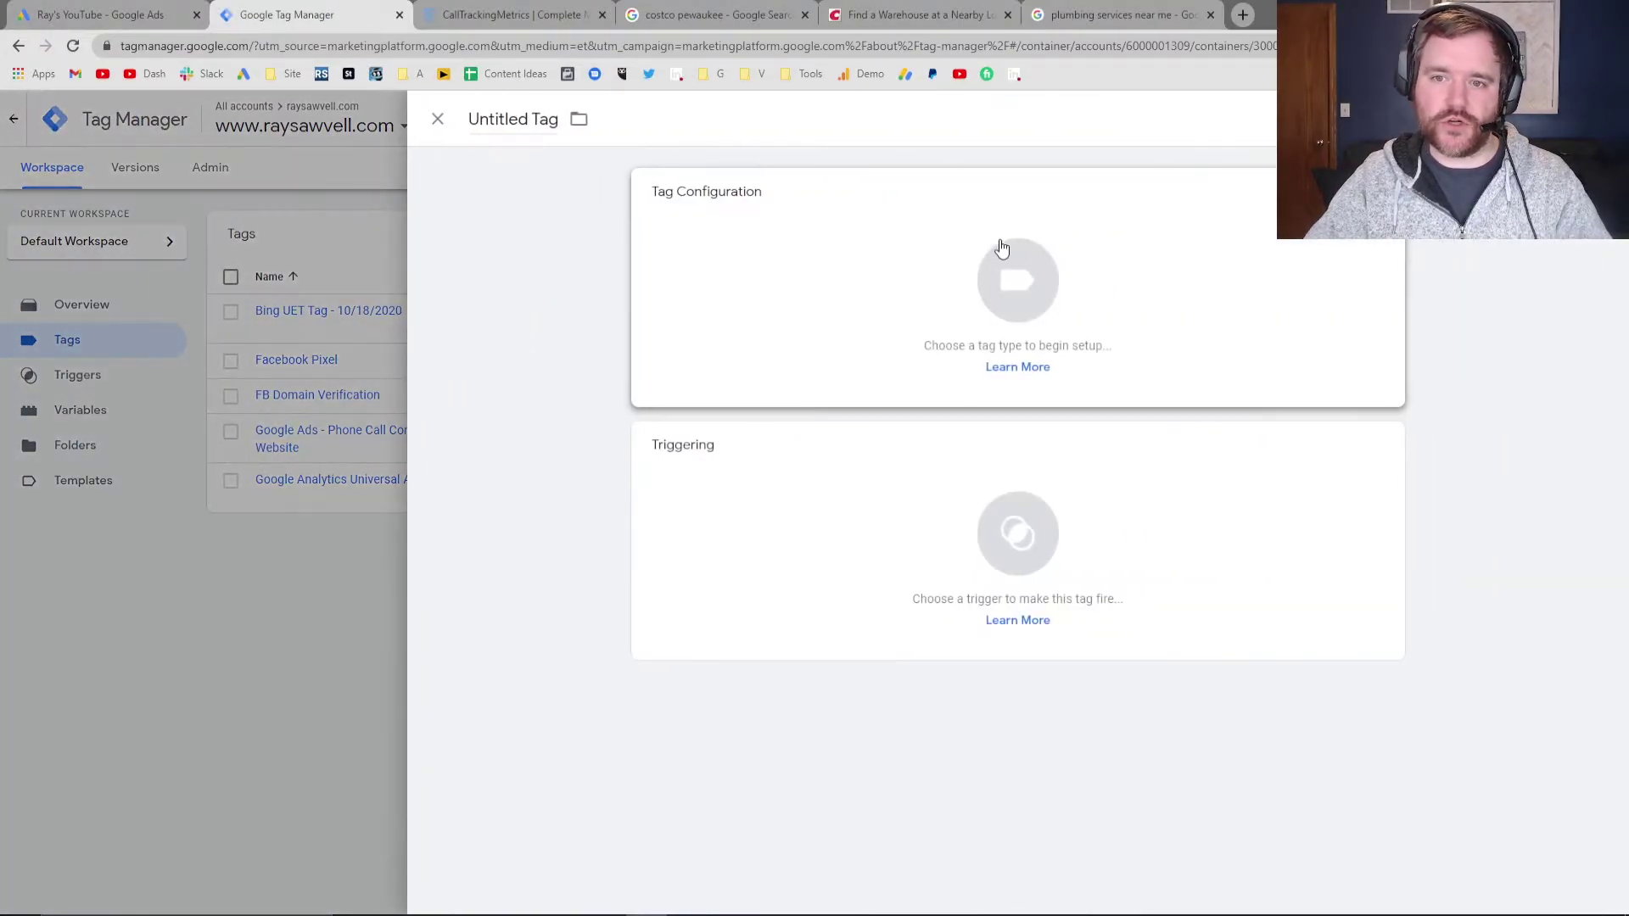
click(788, 276)
click(192, 146)
click(502, 121)
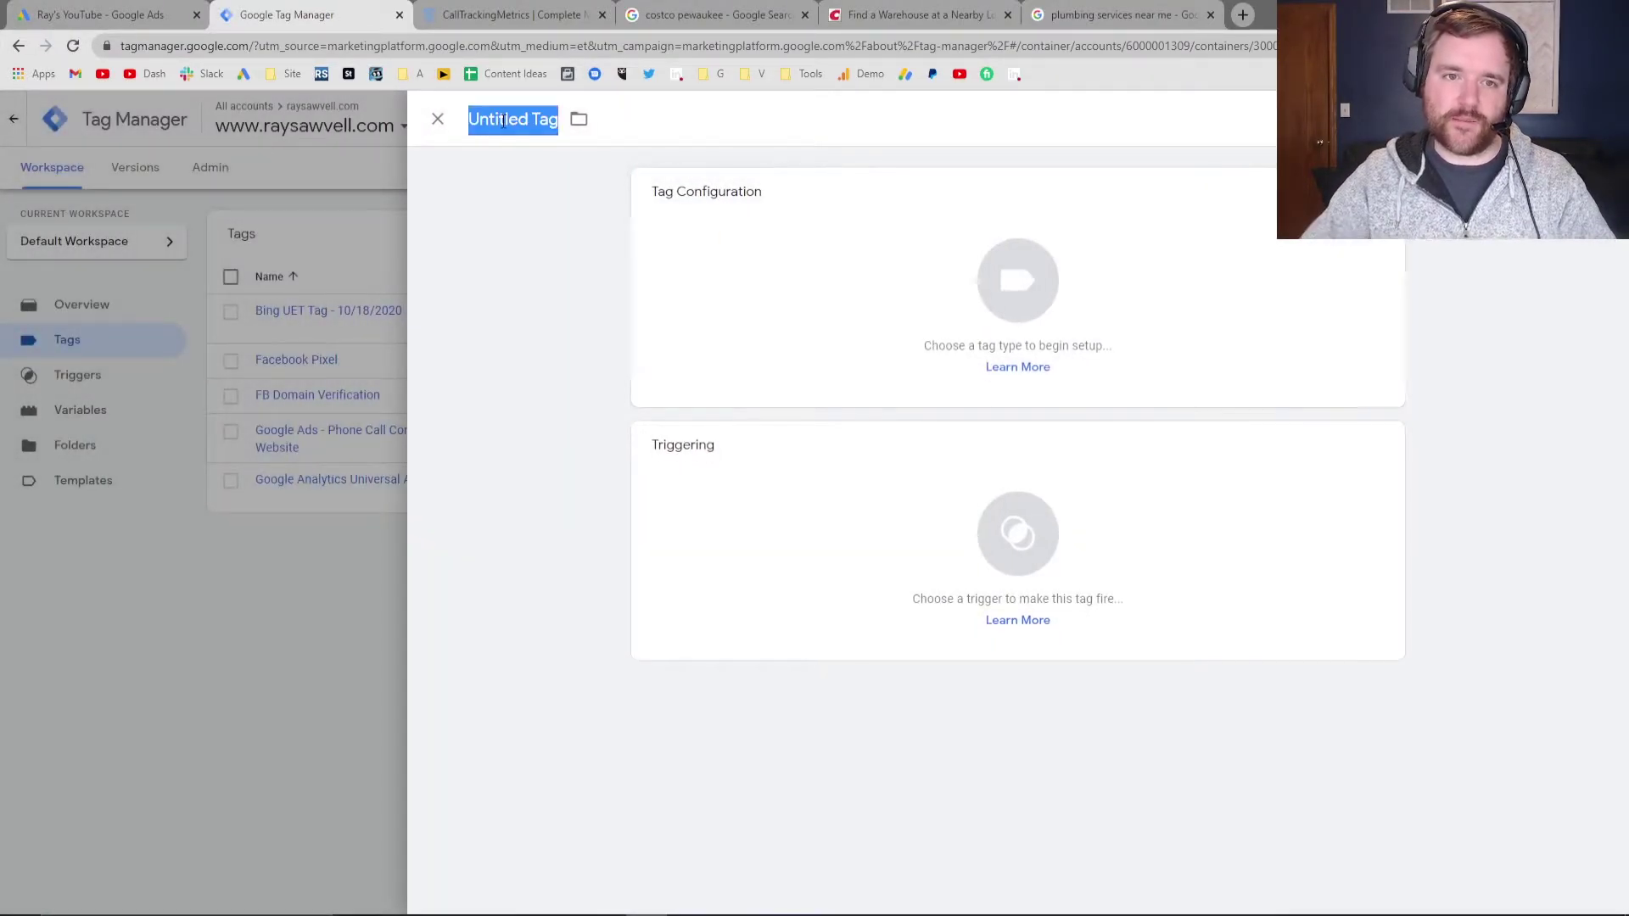
text(Conversion Linker)
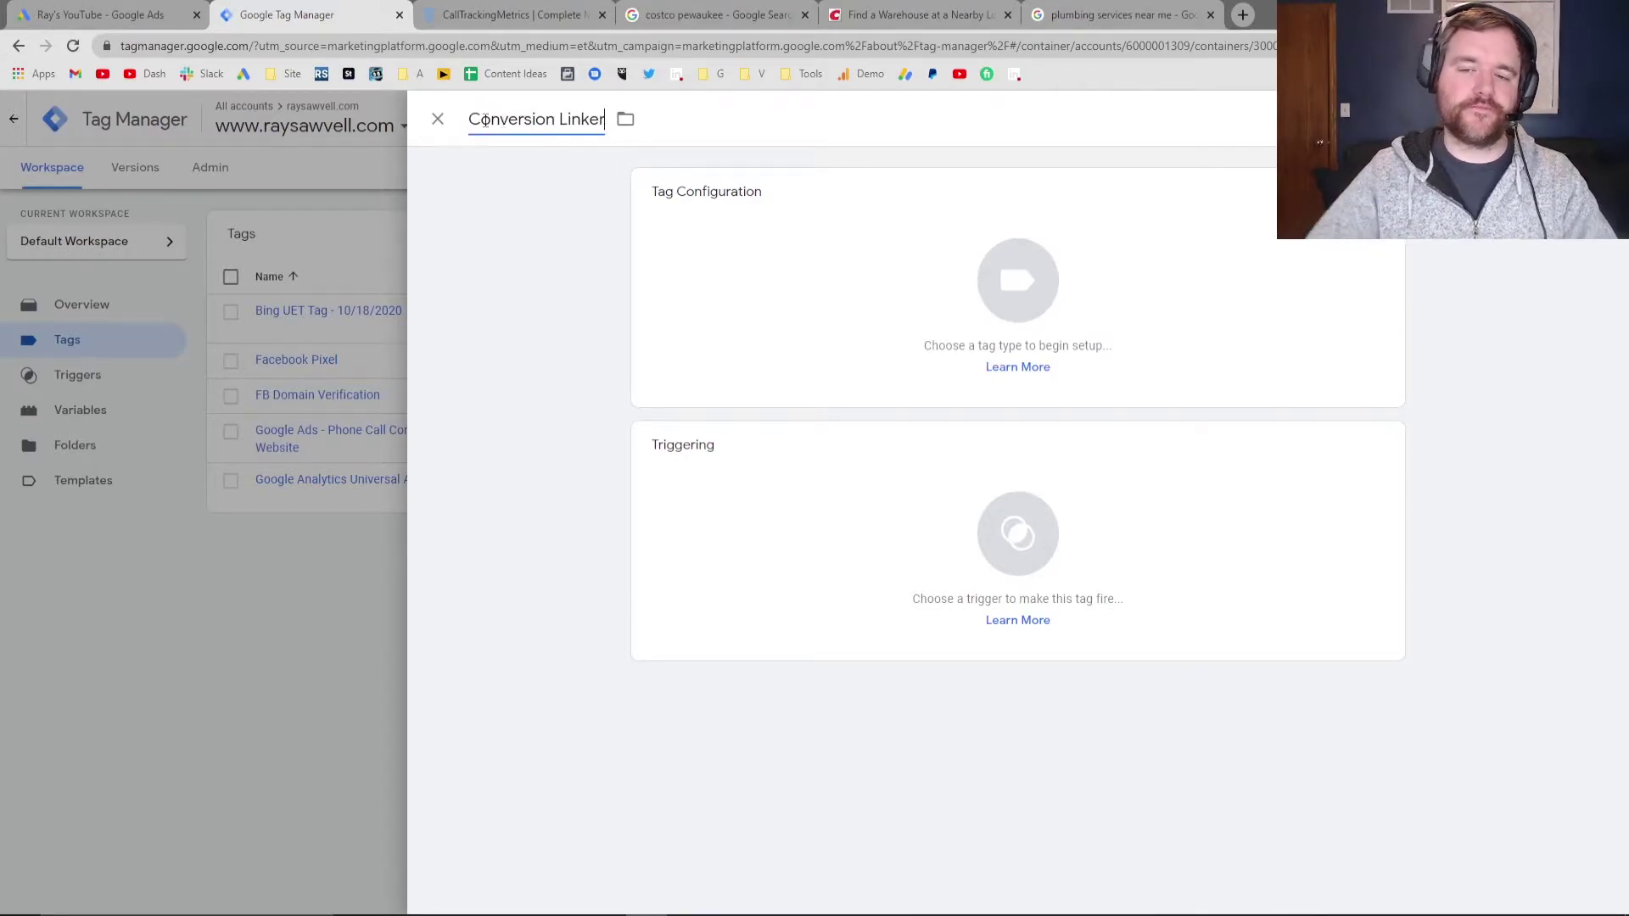
Set the tag type to Conversion Linker, trigger it on All Pages, and save
click(975, 305)
key(ctrl+f)
text(conv)
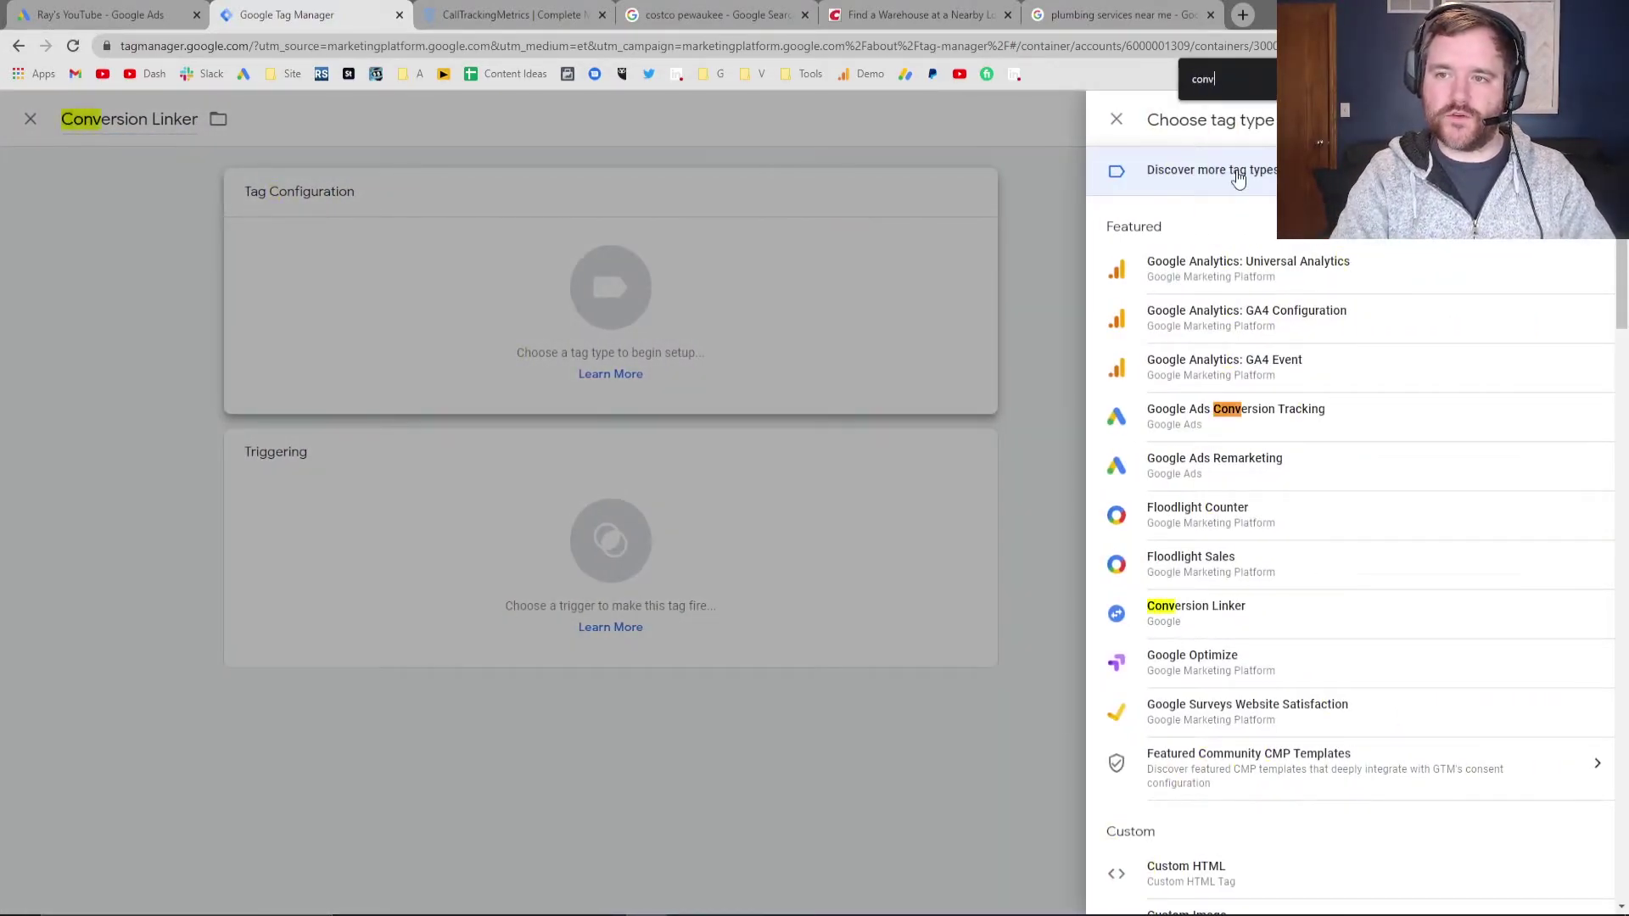
text(ersion link)
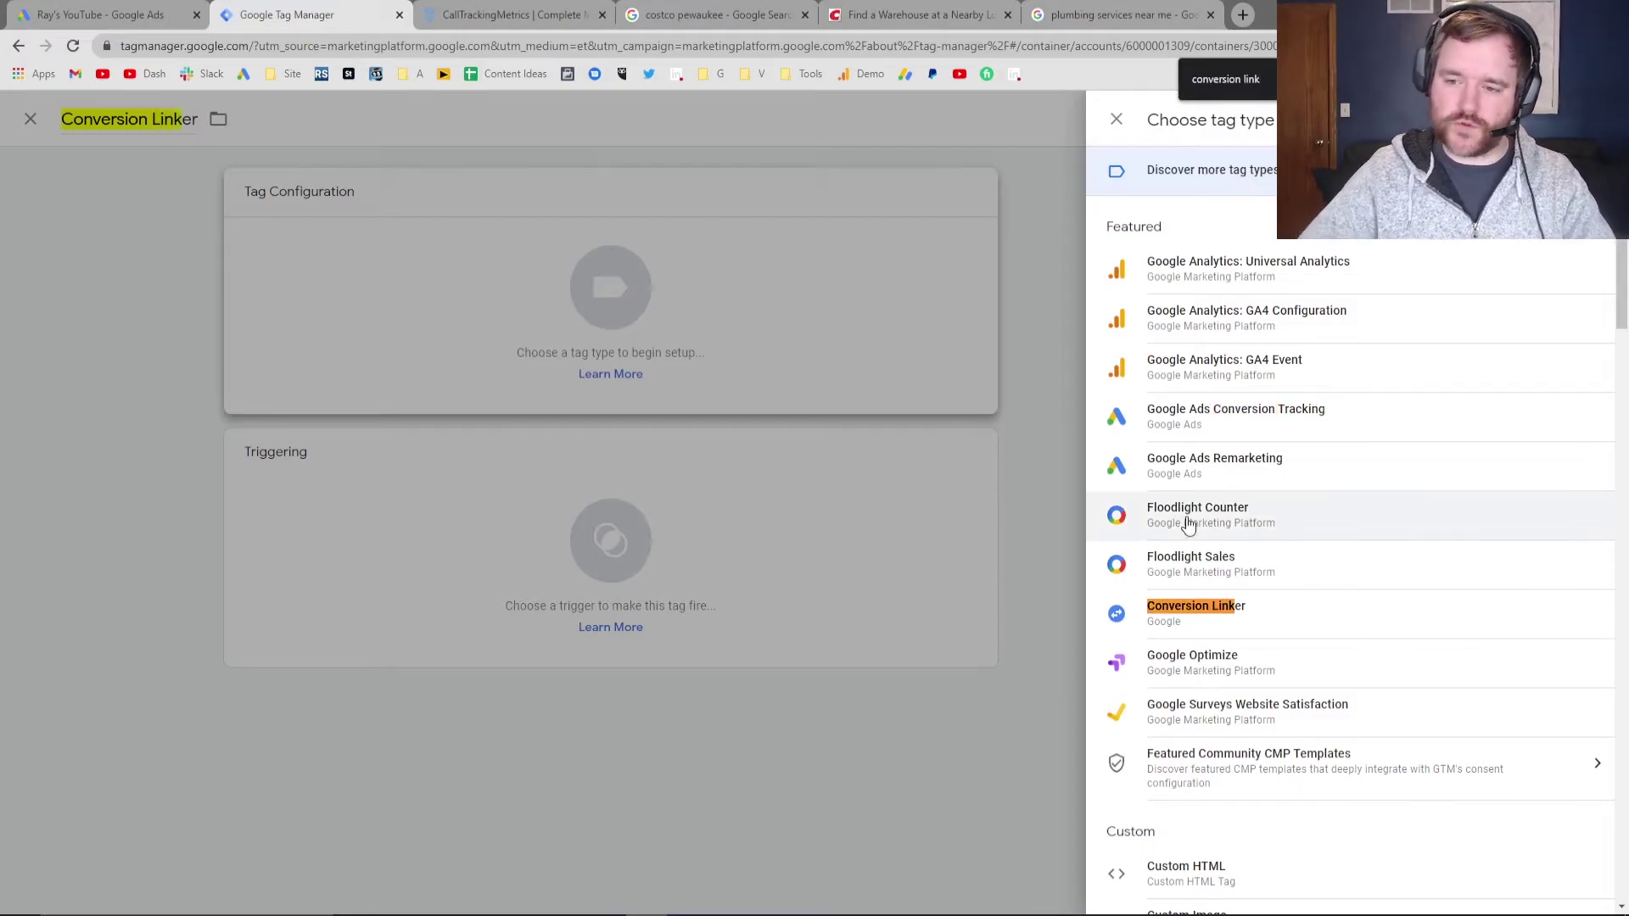
click(1198, 623)
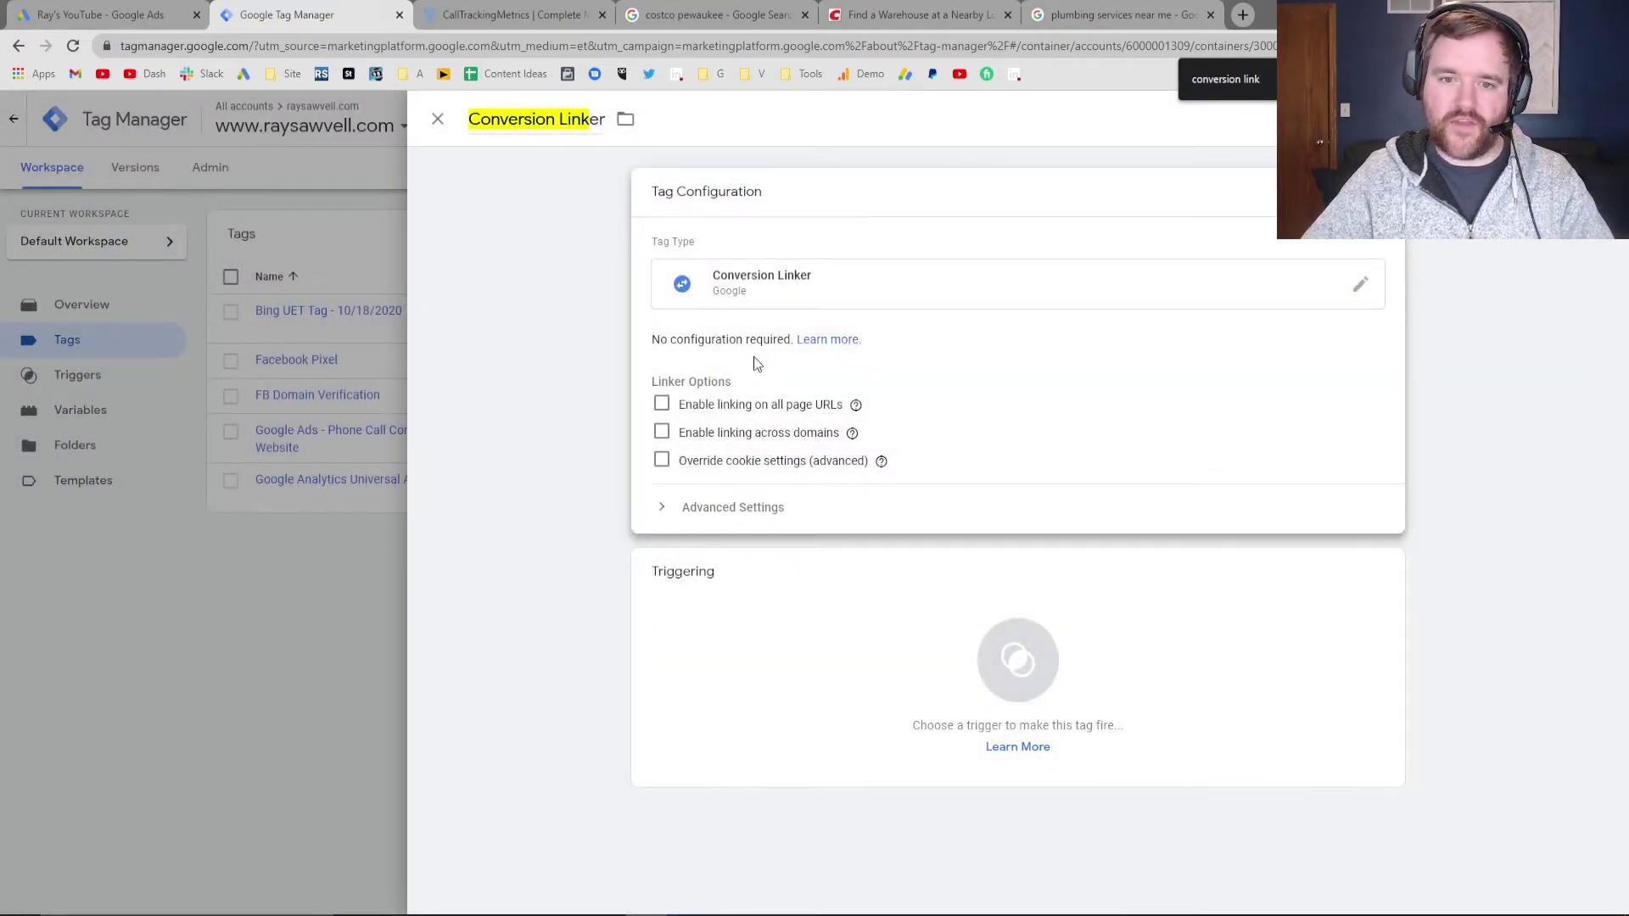
key(Escape)
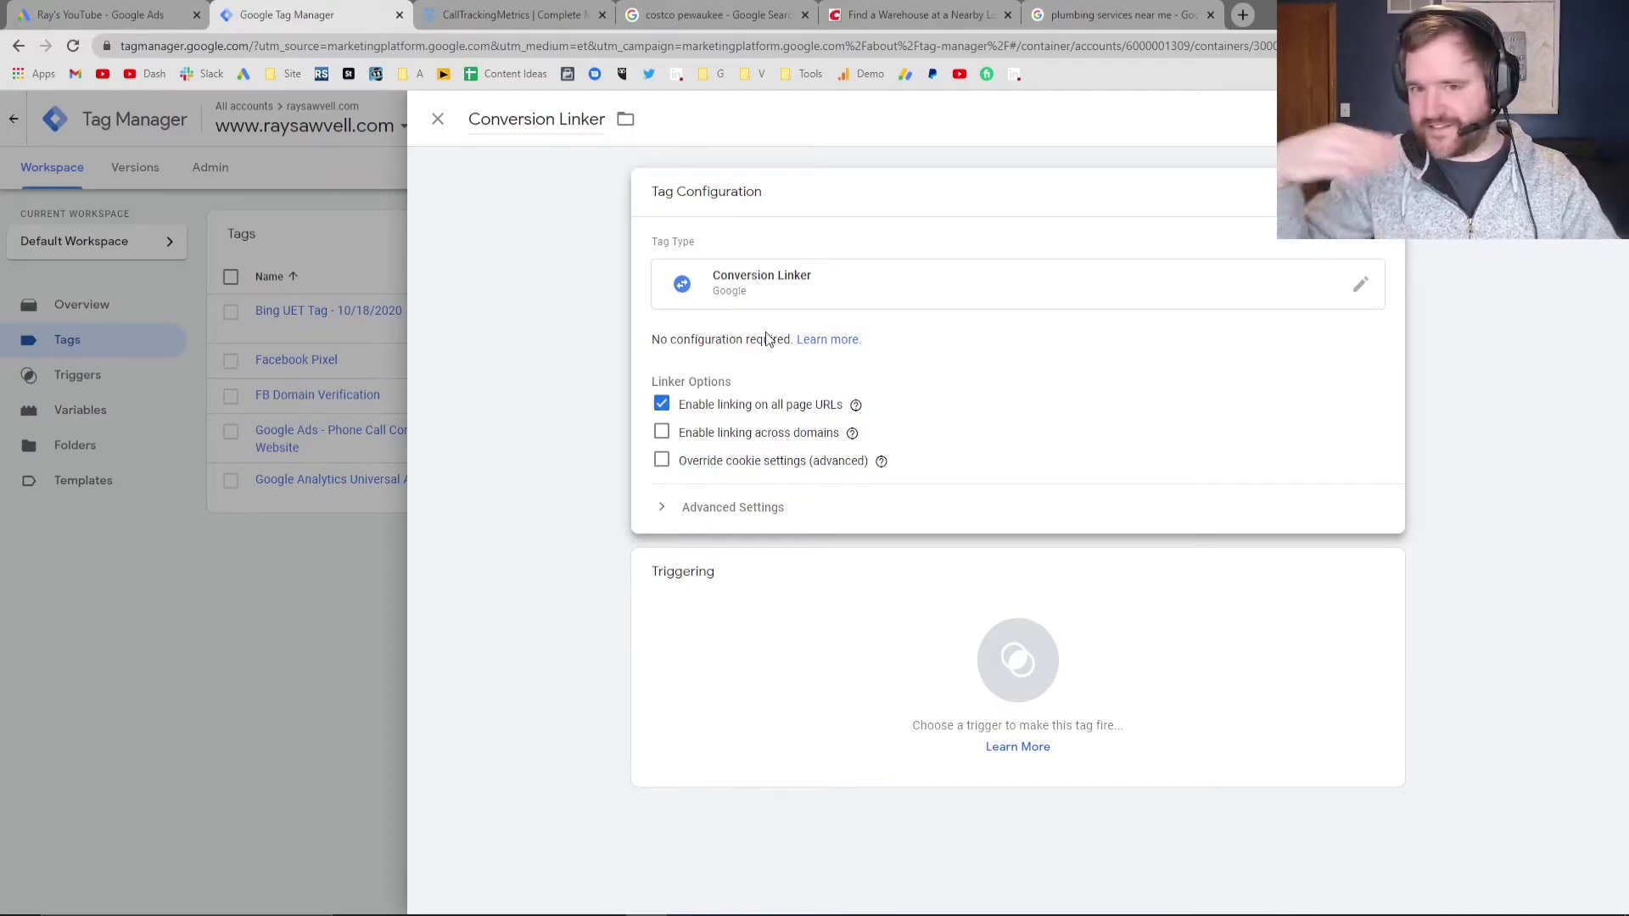
click(770, 615)
click(547, 208)
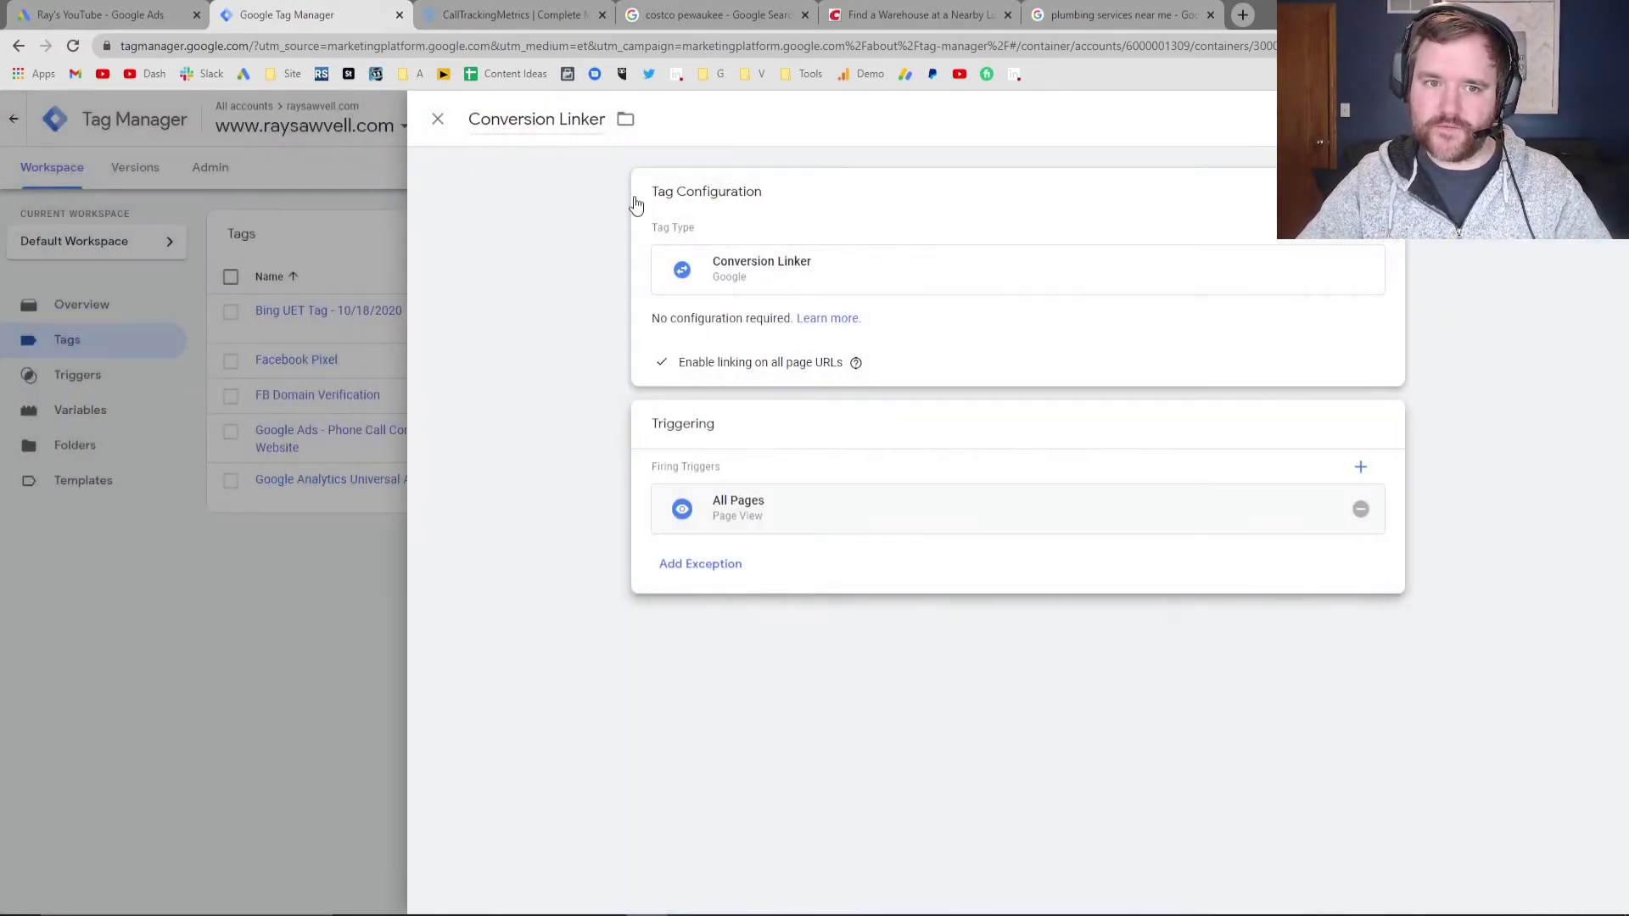
key(ctrl+s)
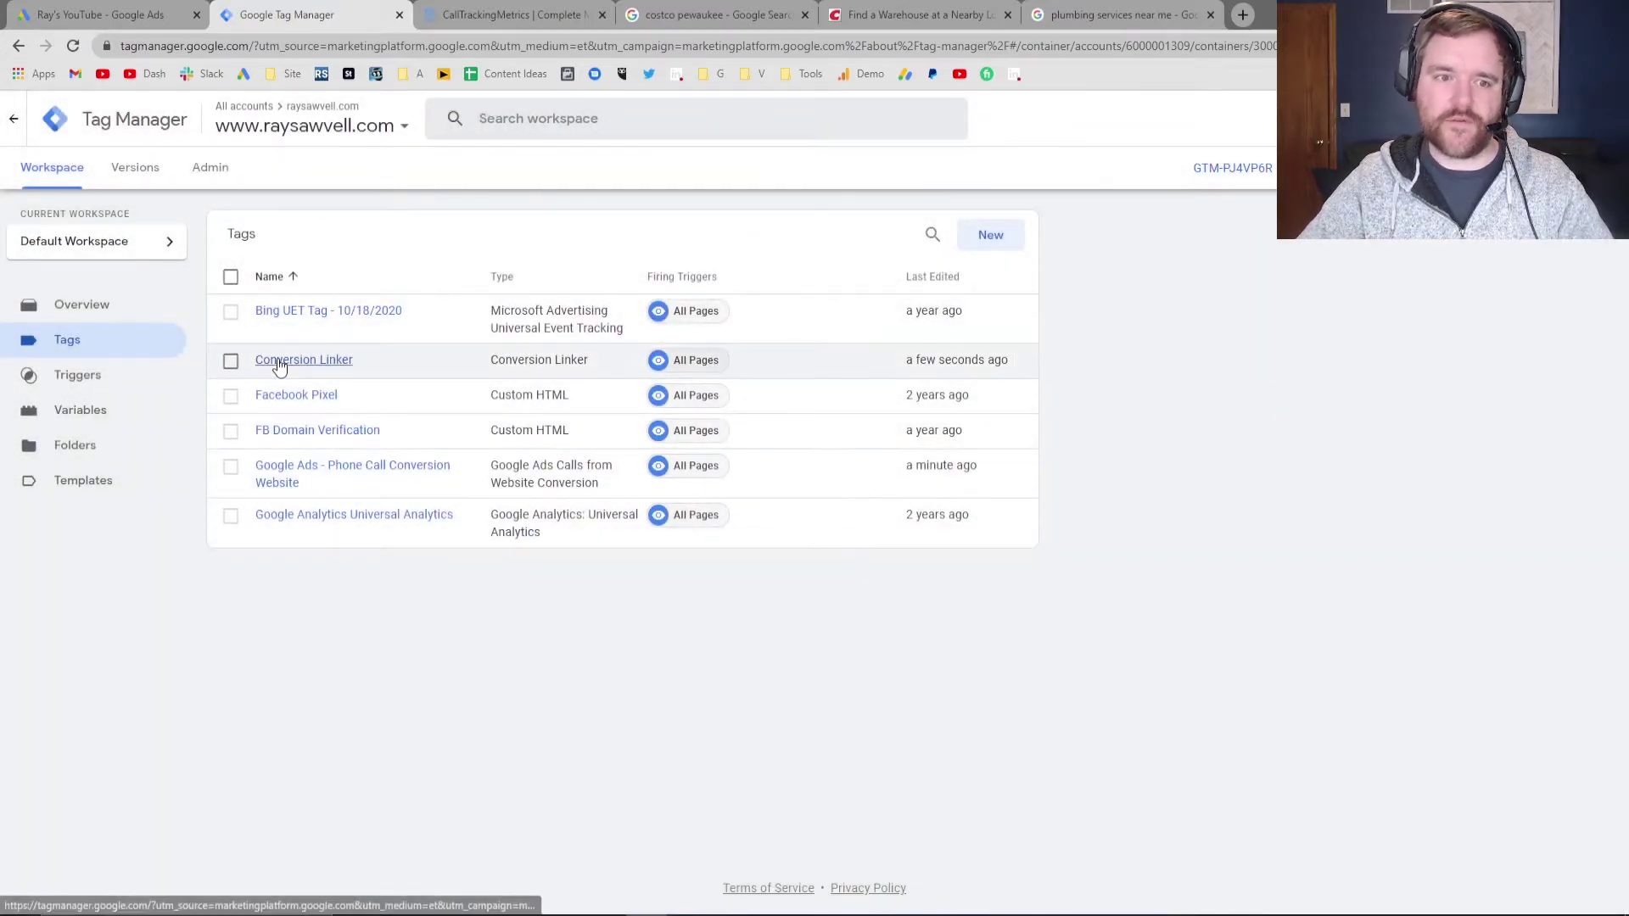
Recheck the Conversion ID, then complete the Google Ads wizard with Next and Done
click(90, 3)
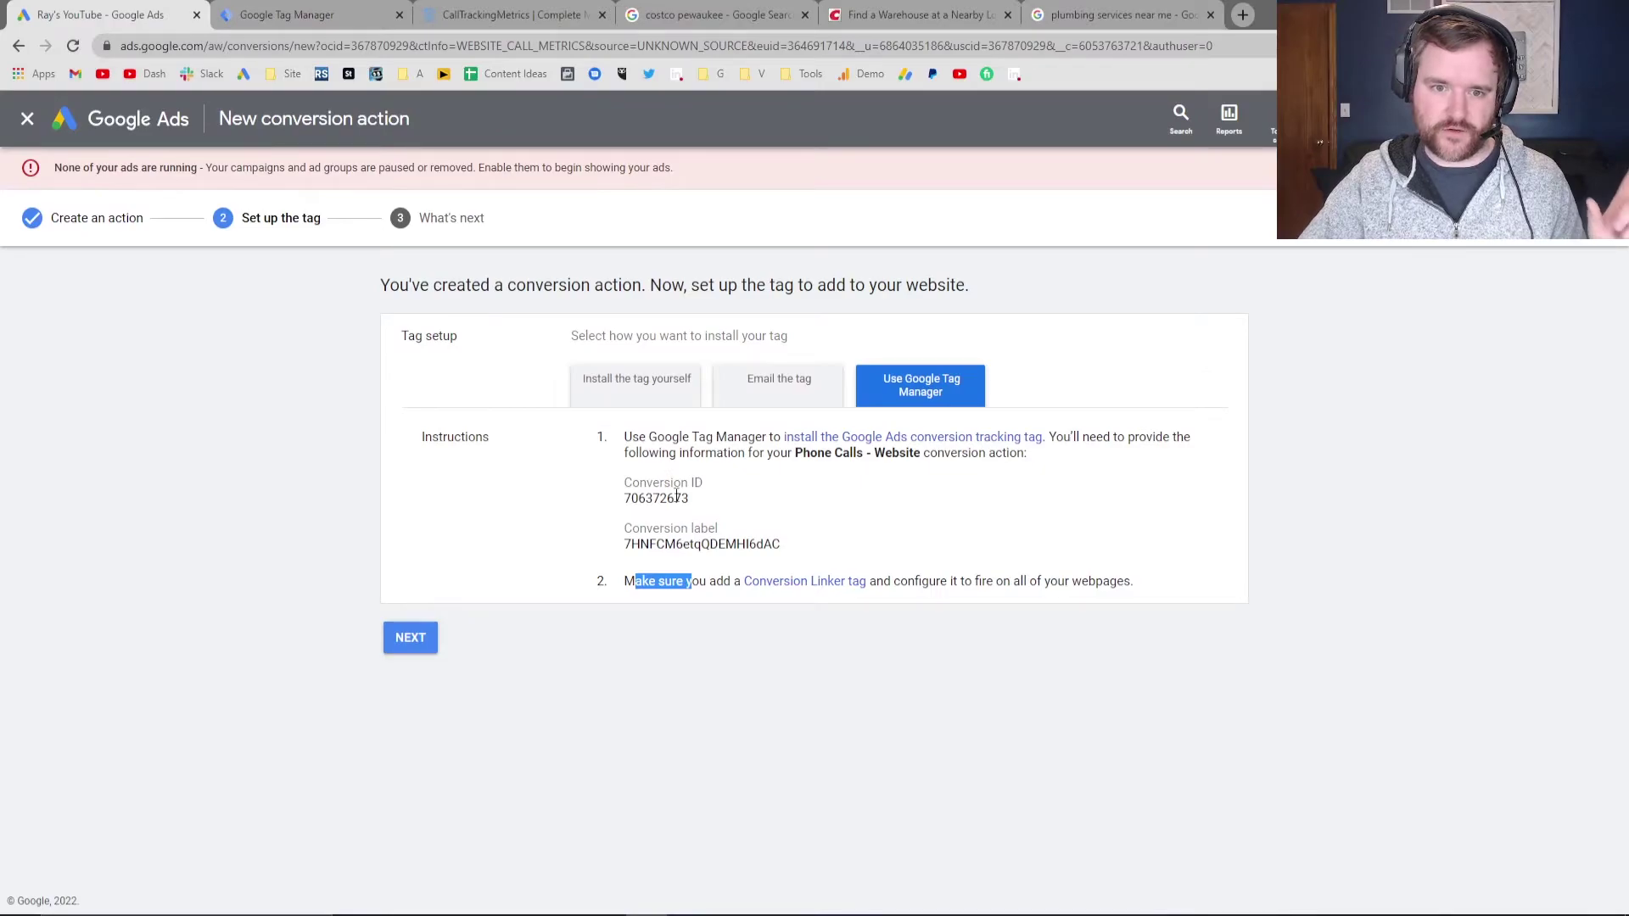
click(254, 14)
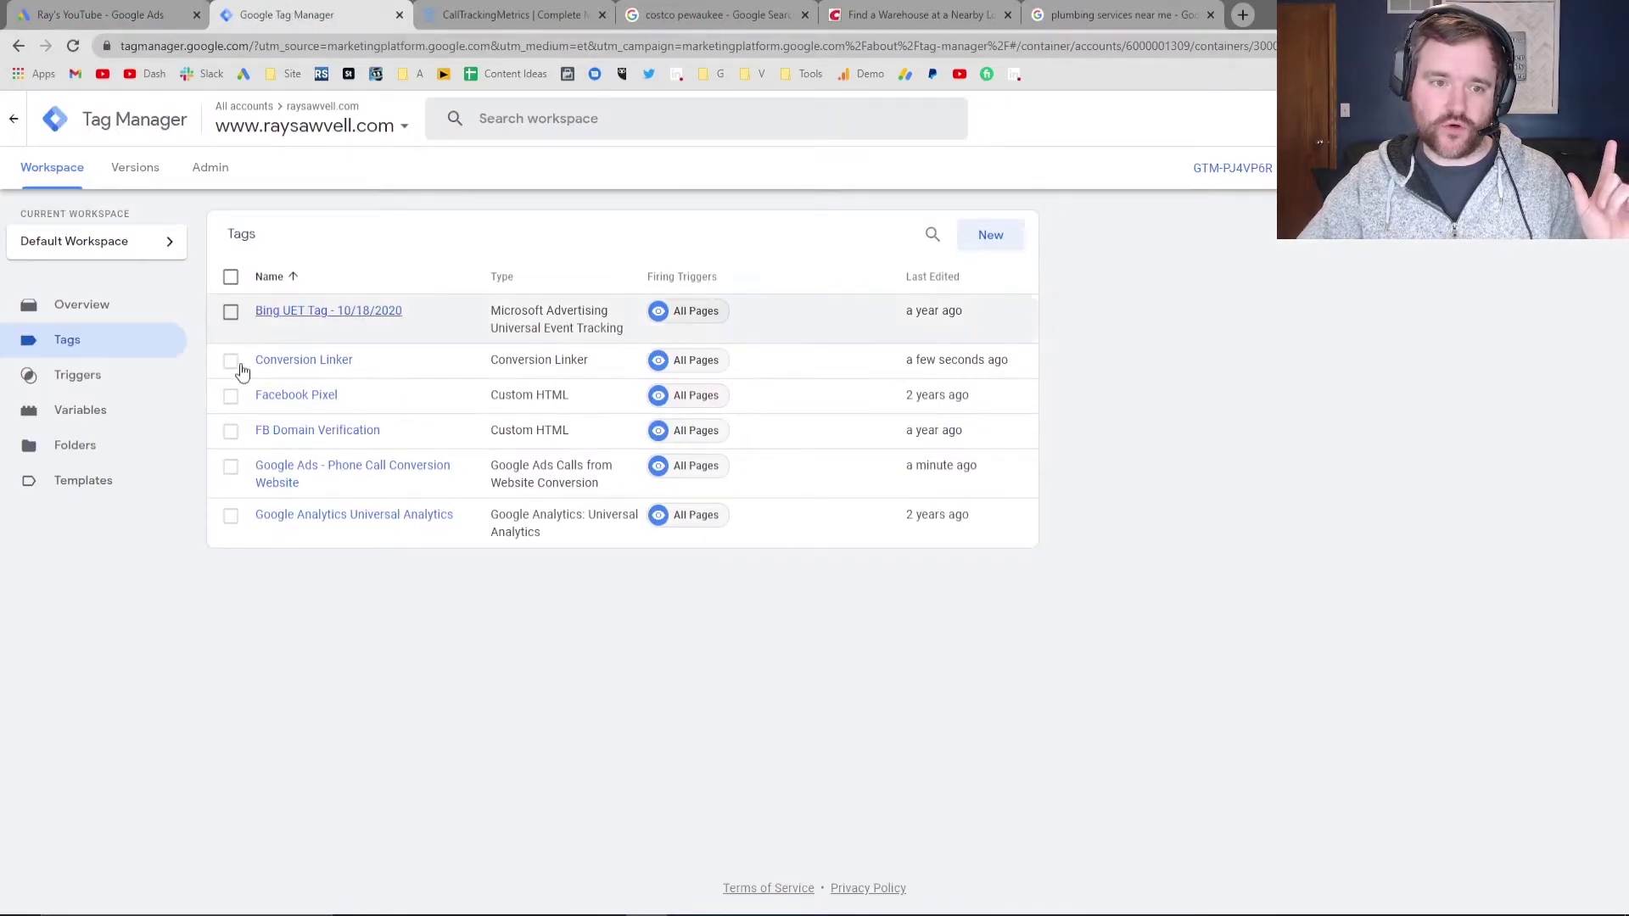
click(127, 7)
double_click(642, 498)
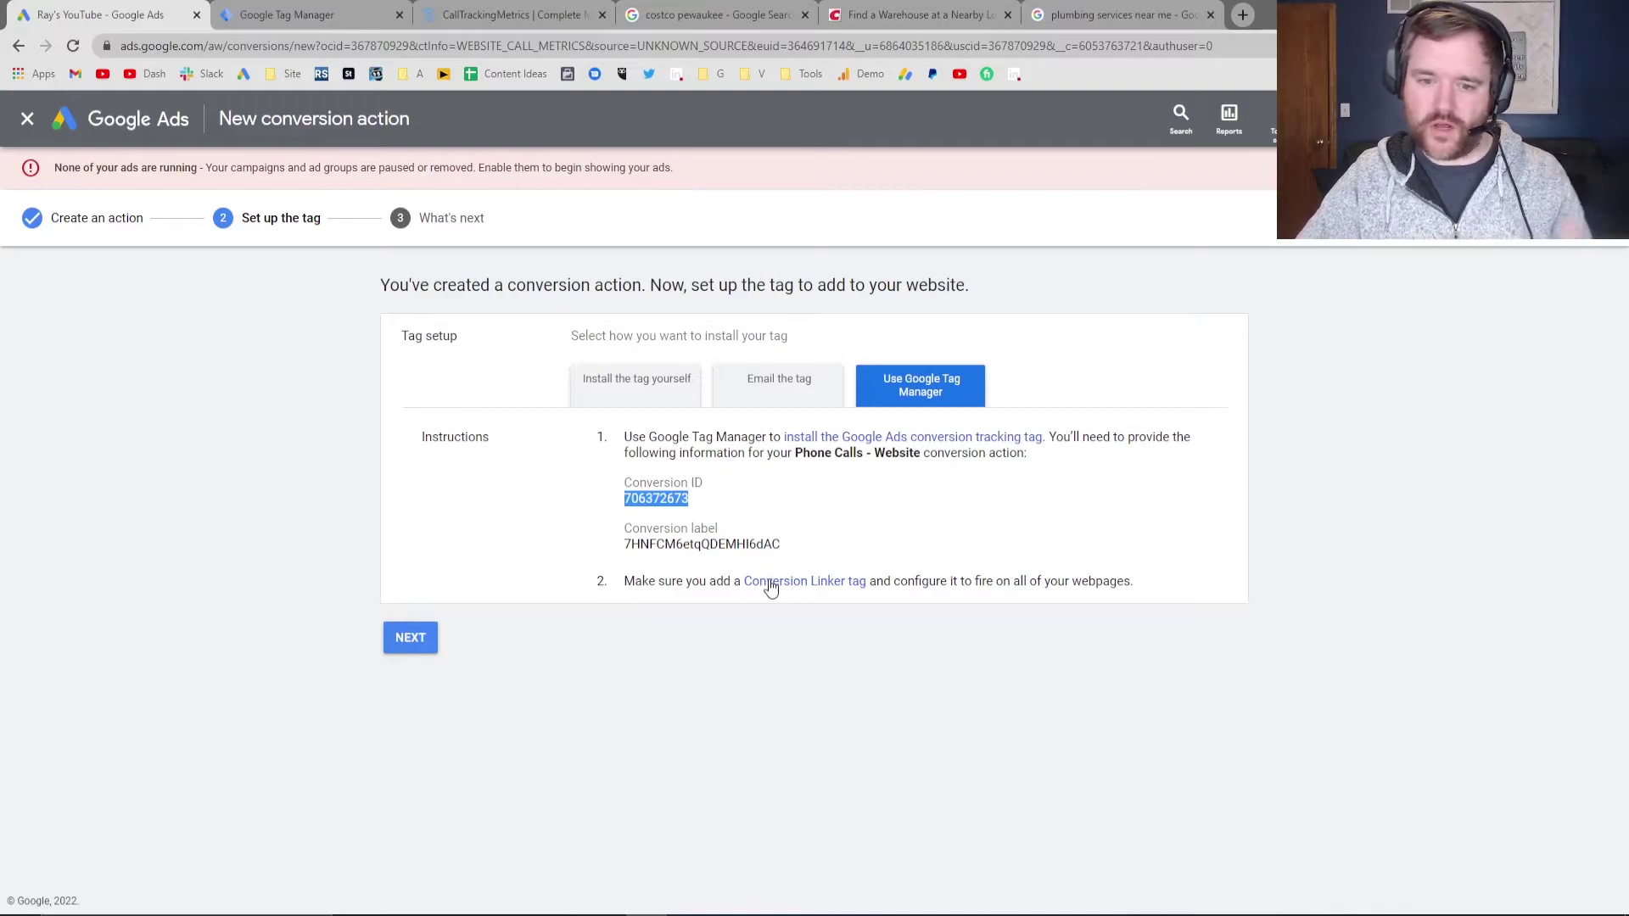
click(321, 7)
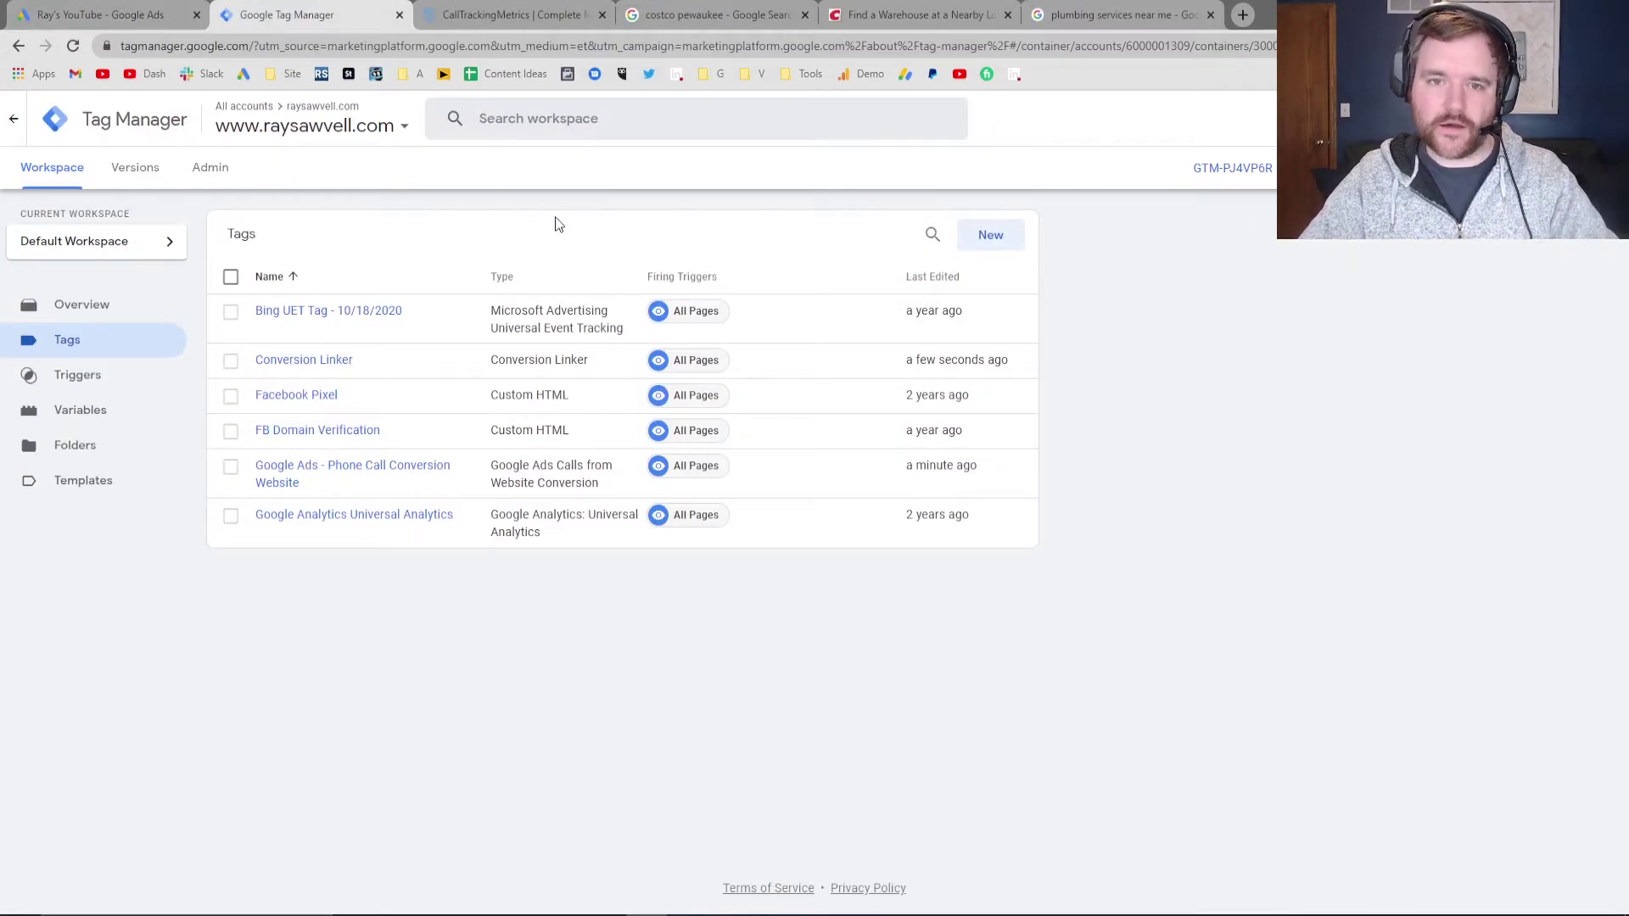
click(153, 12)
click(411, 639)
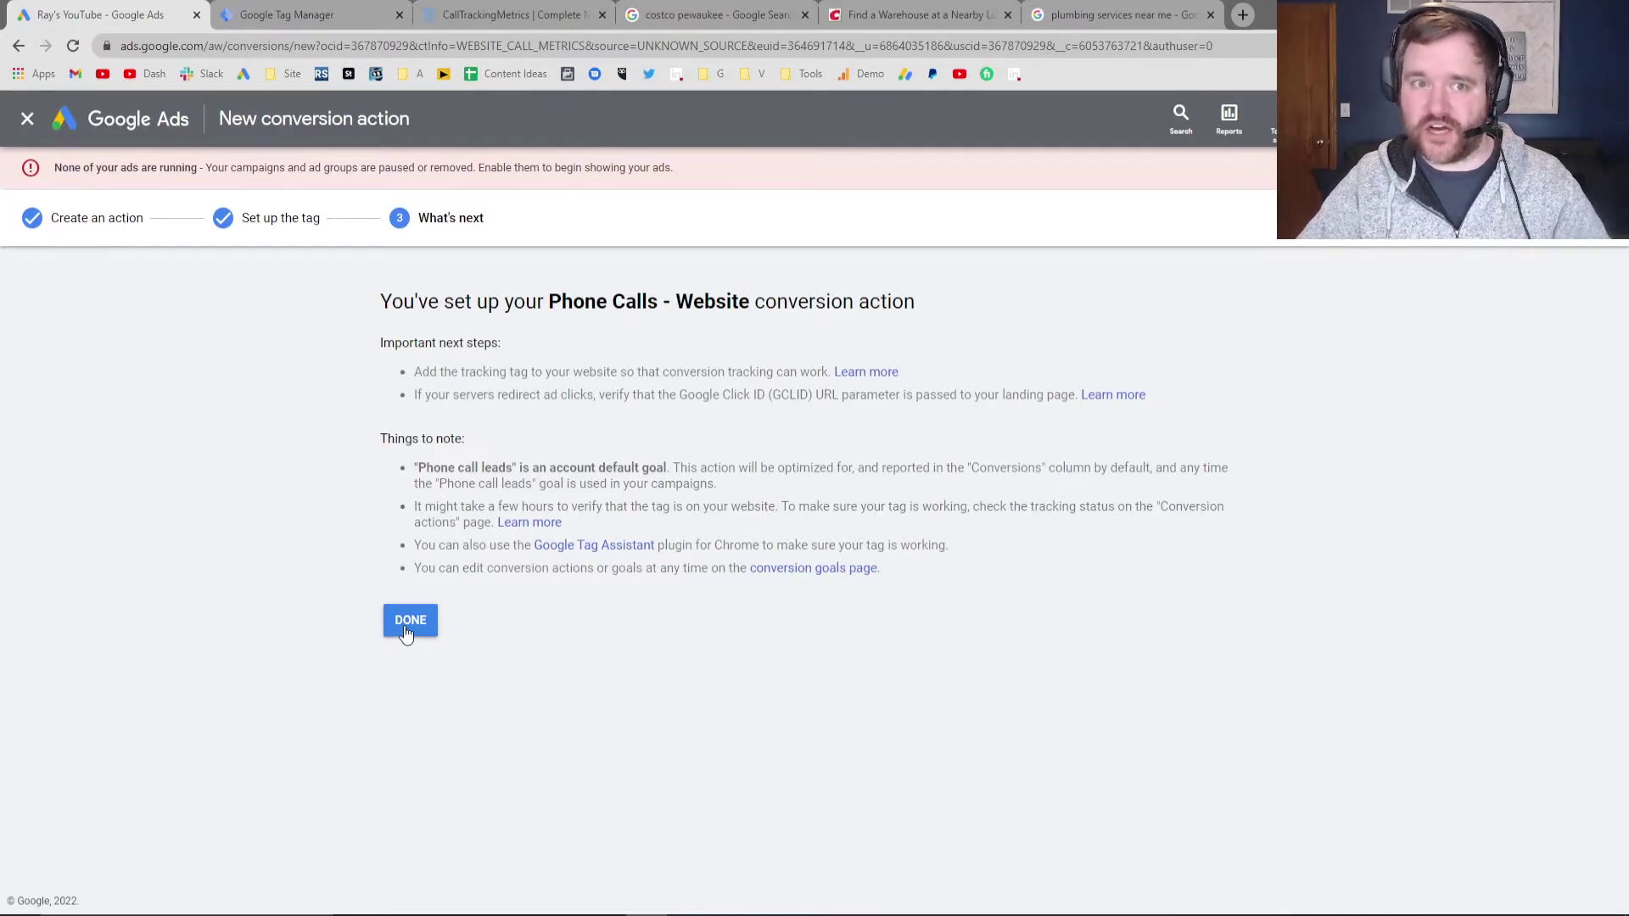
click(409, 620)
click(299, 14)
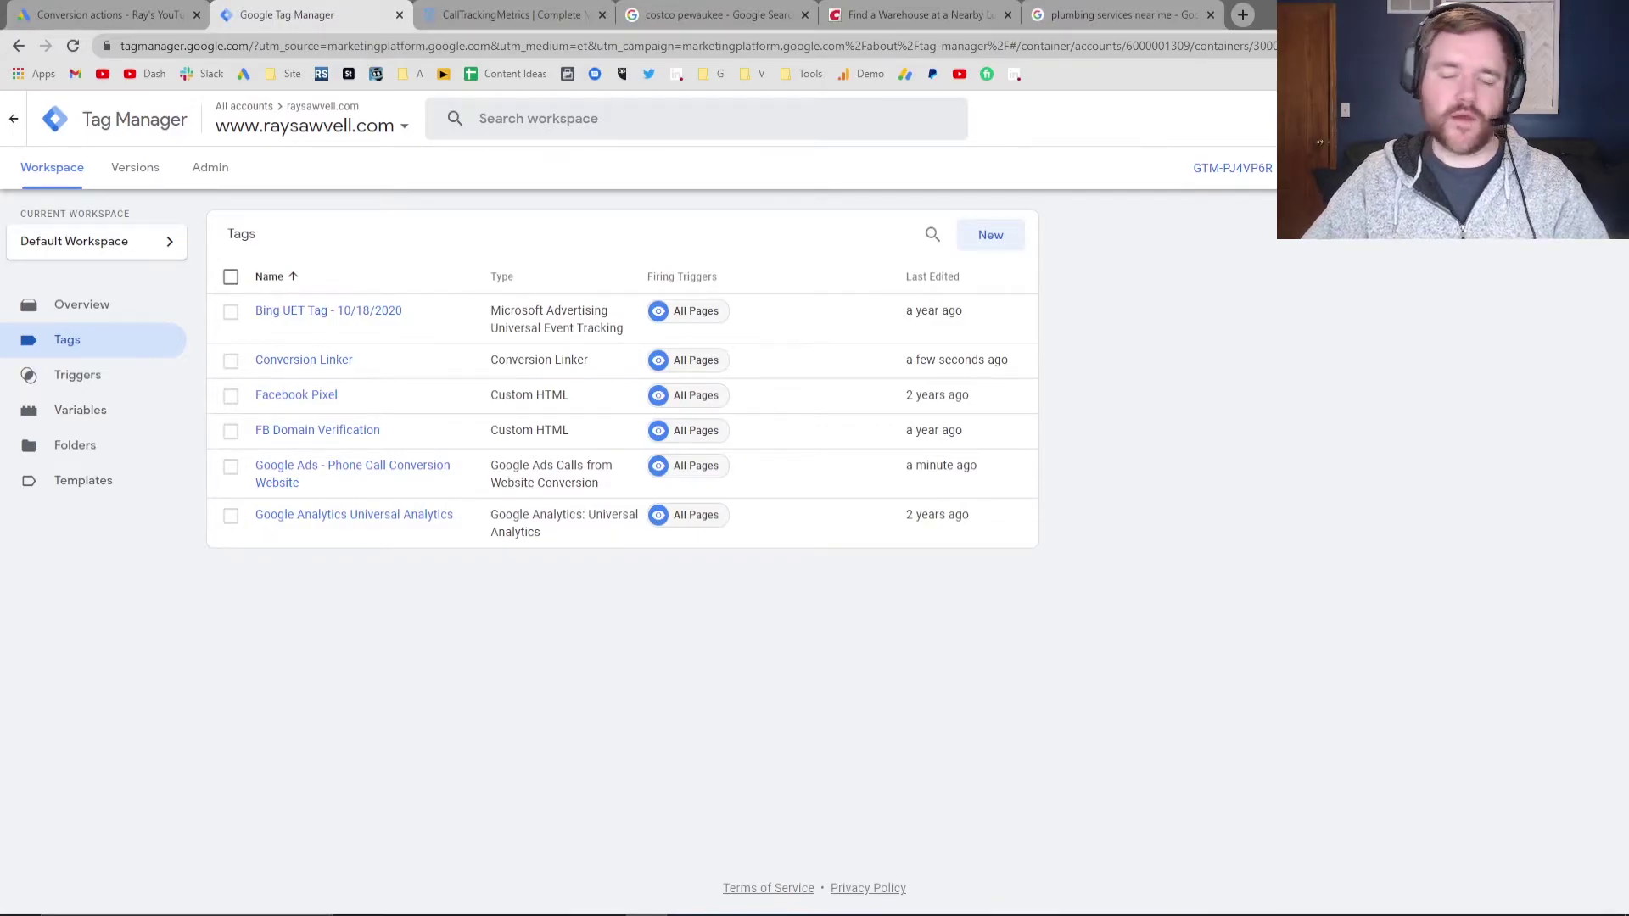
Submit the workspace changes and publish them live as version 'Google Ads Dynamic Number Swap'
click(1579, 167)
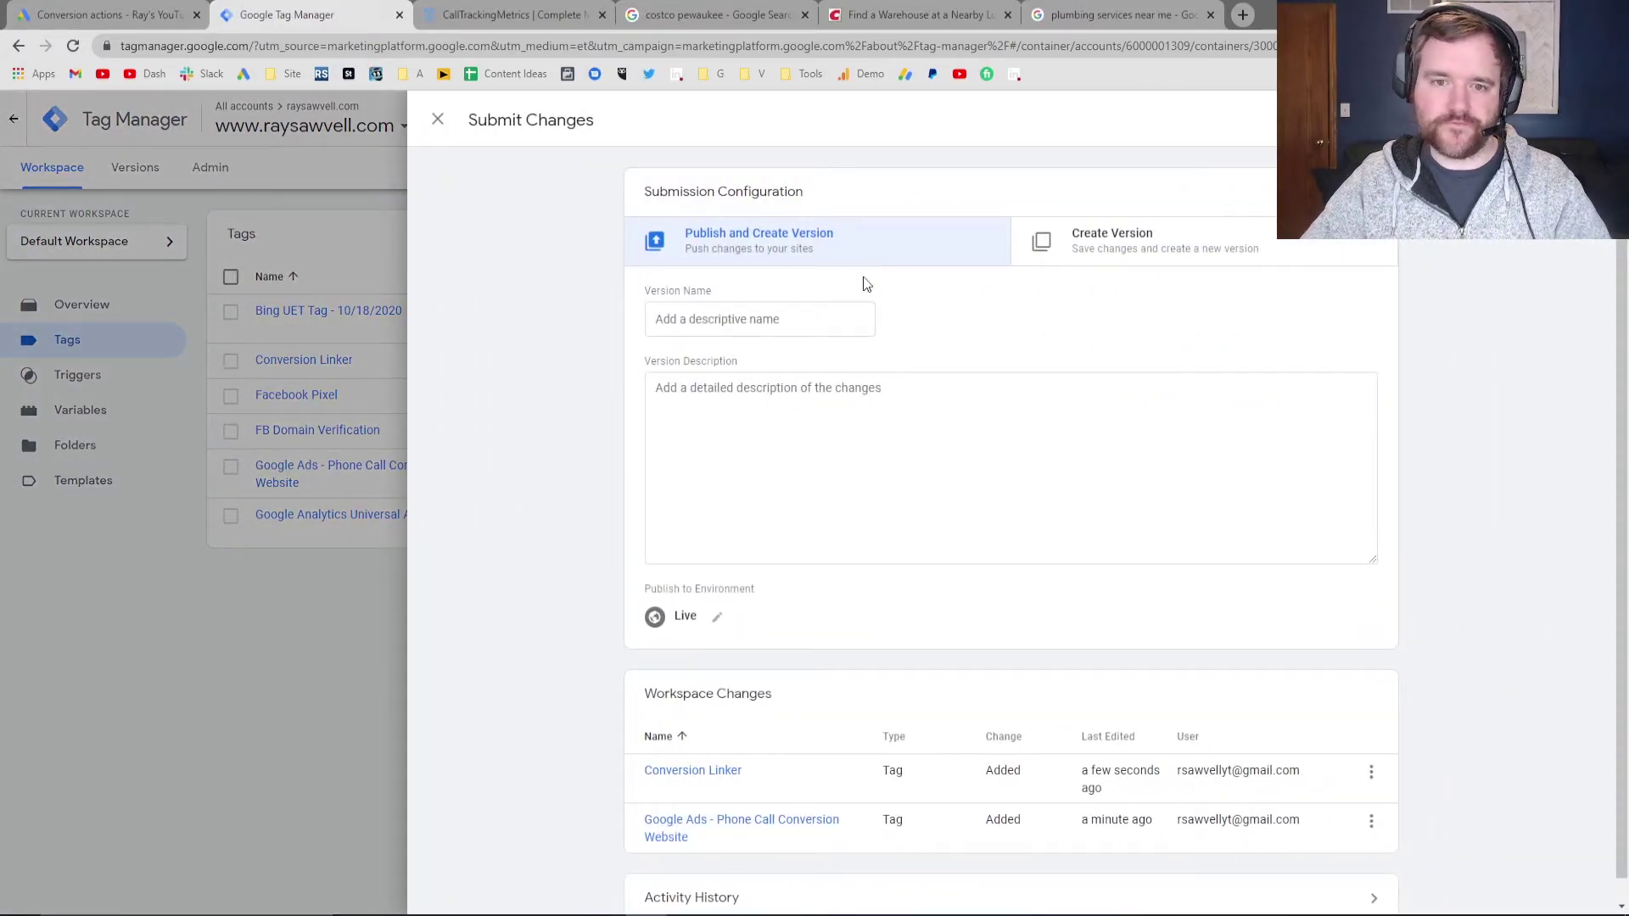
click(780, 319)
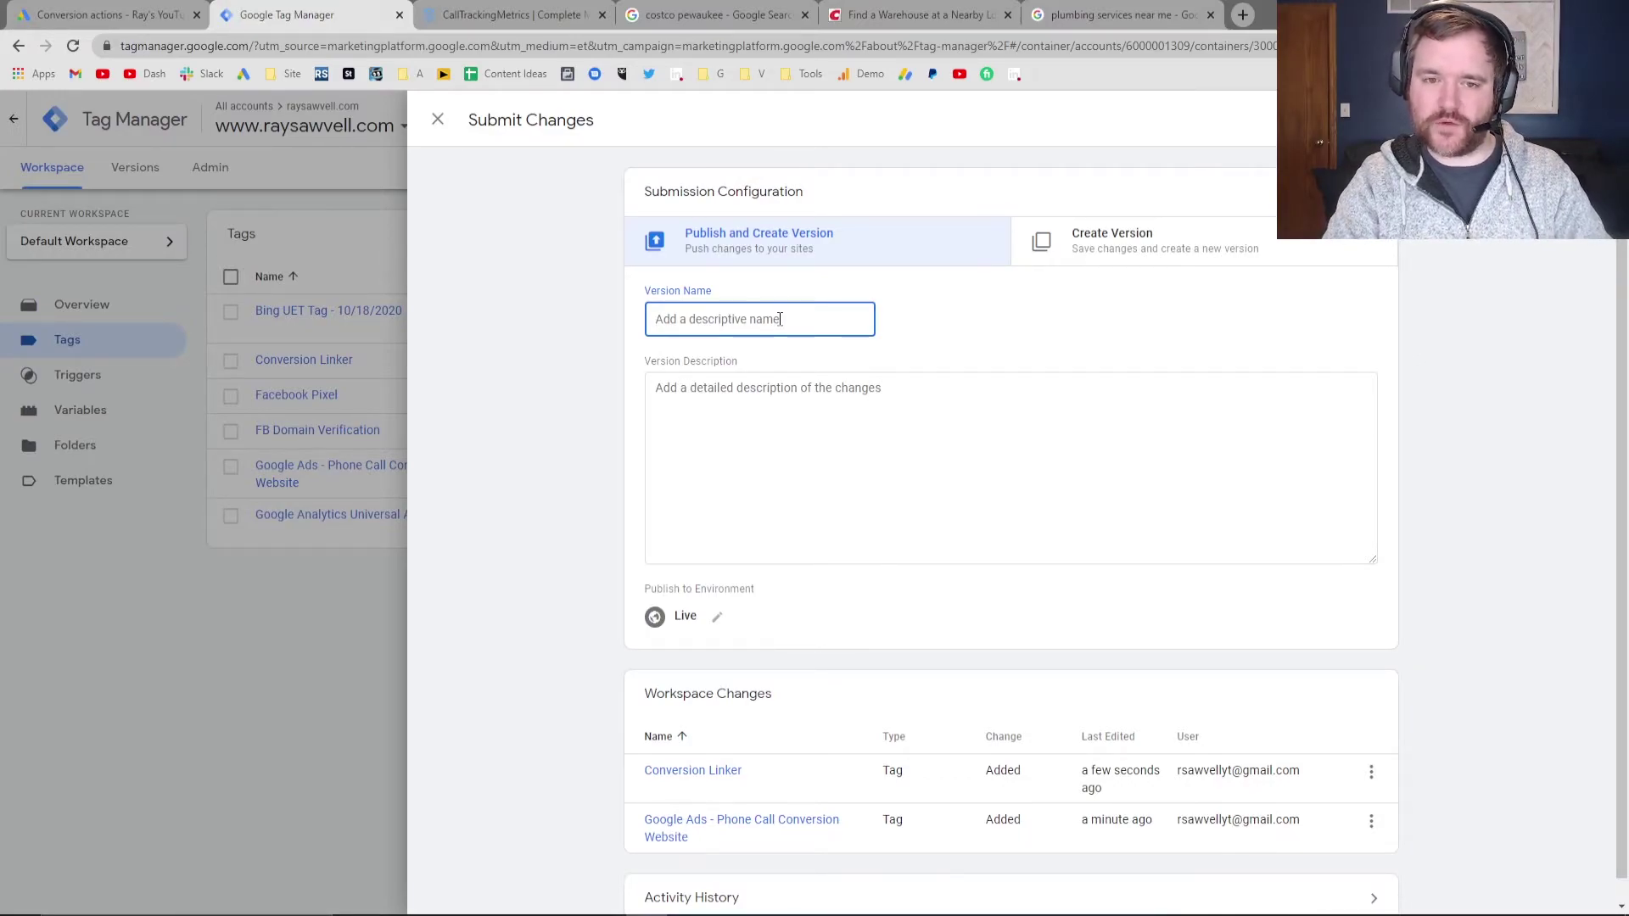
text(ul)
key(BackSpace)
key(BackSpace)
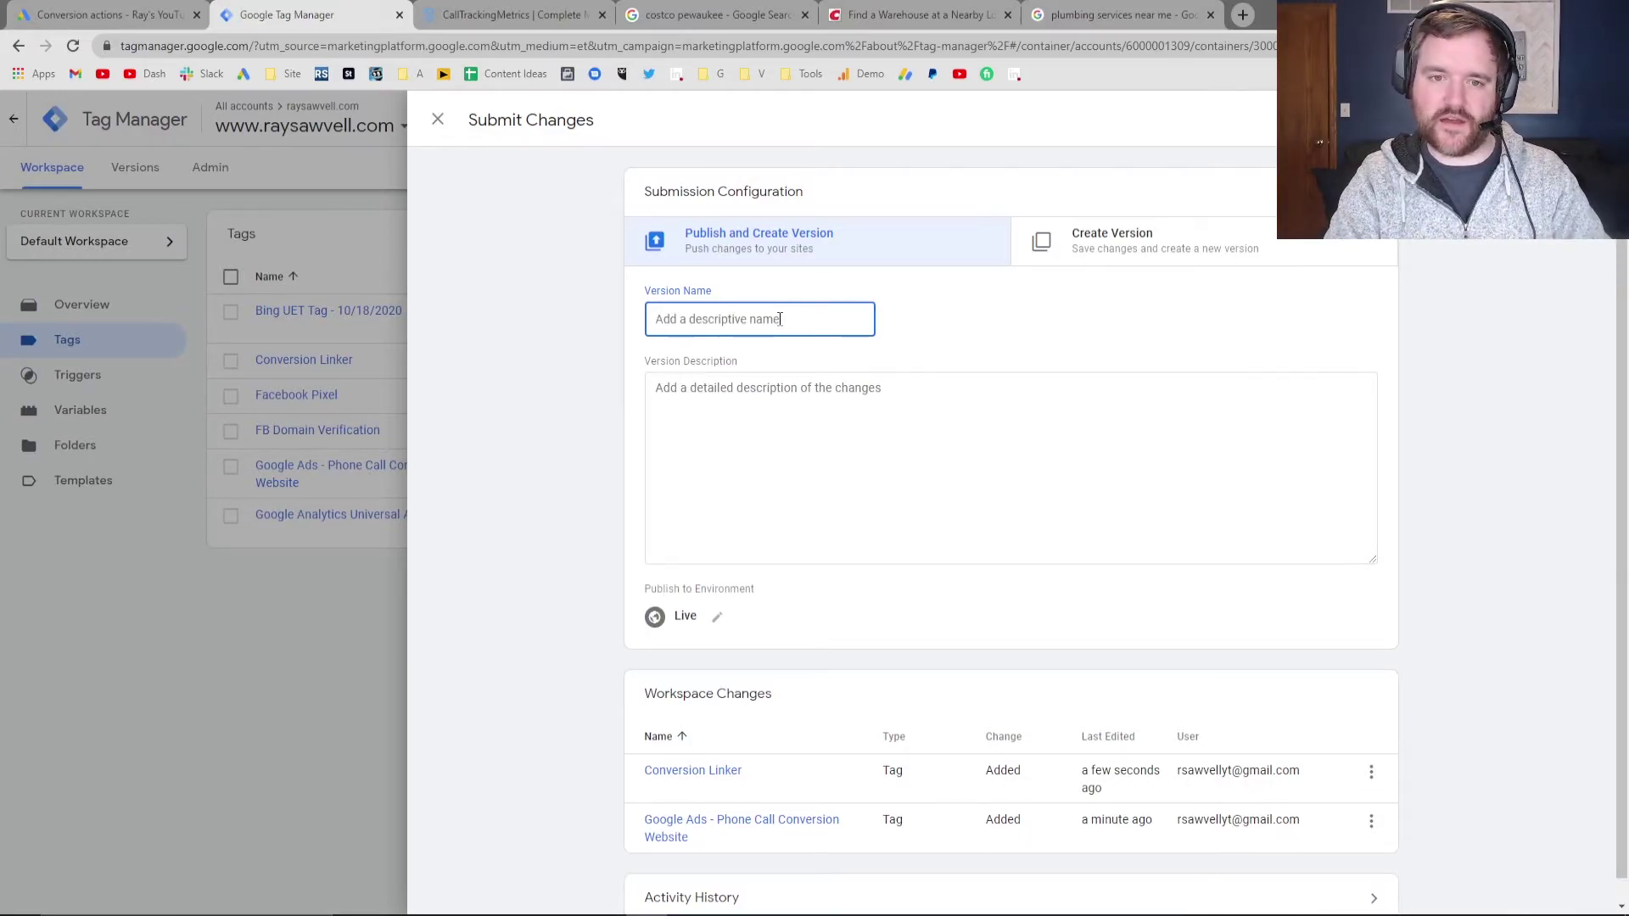
text(Google Ads Dynamic )
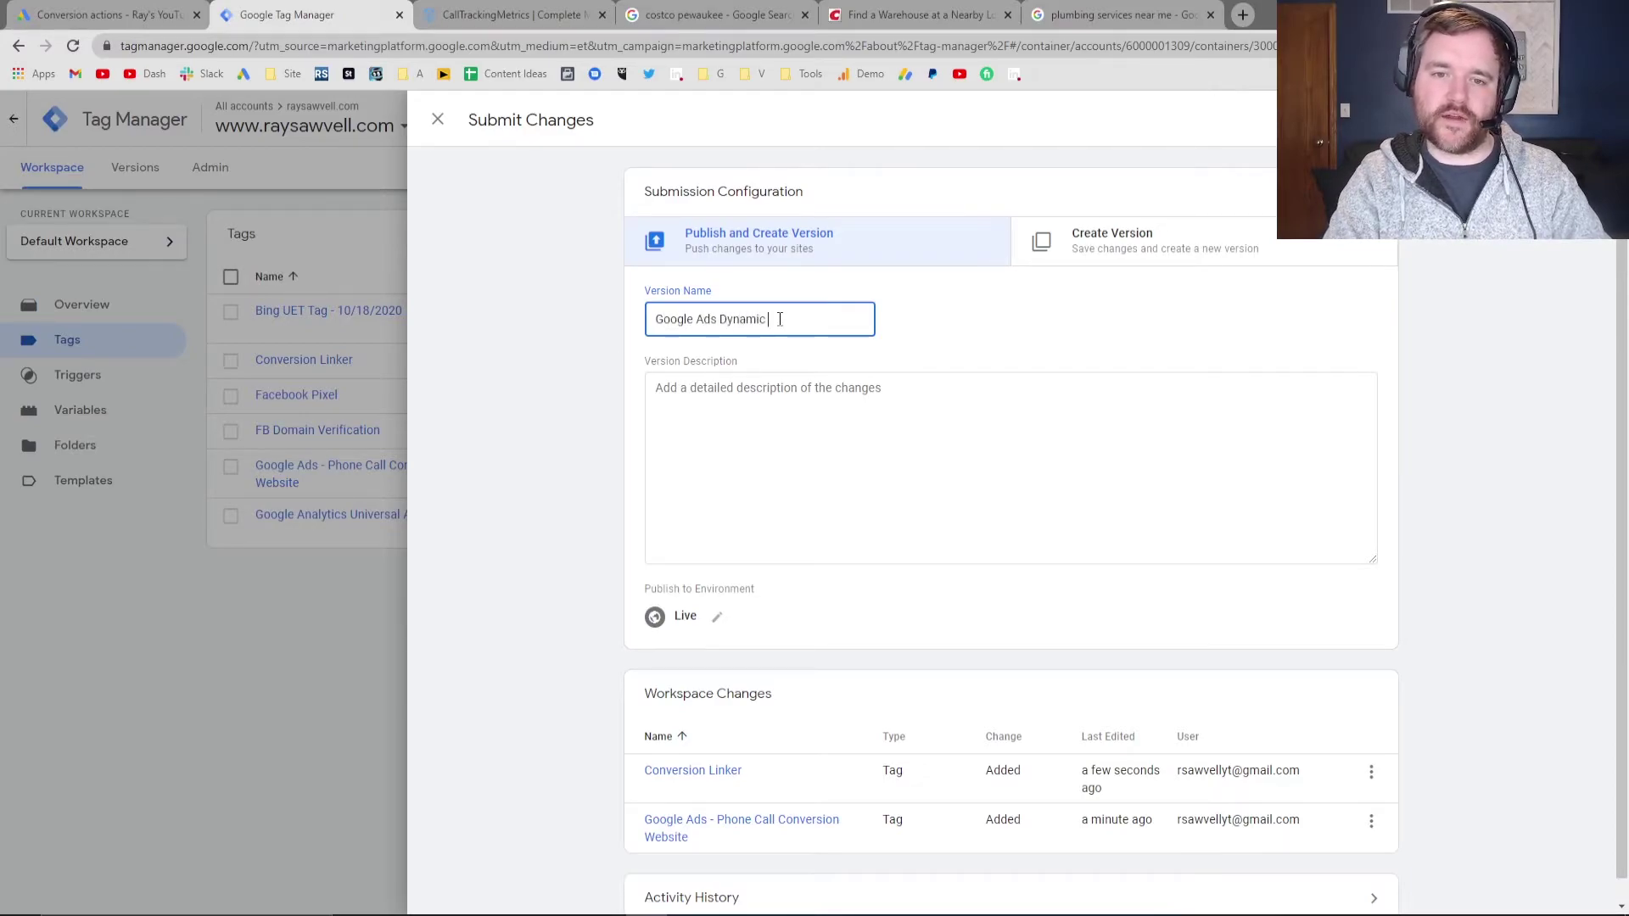
text(Number)
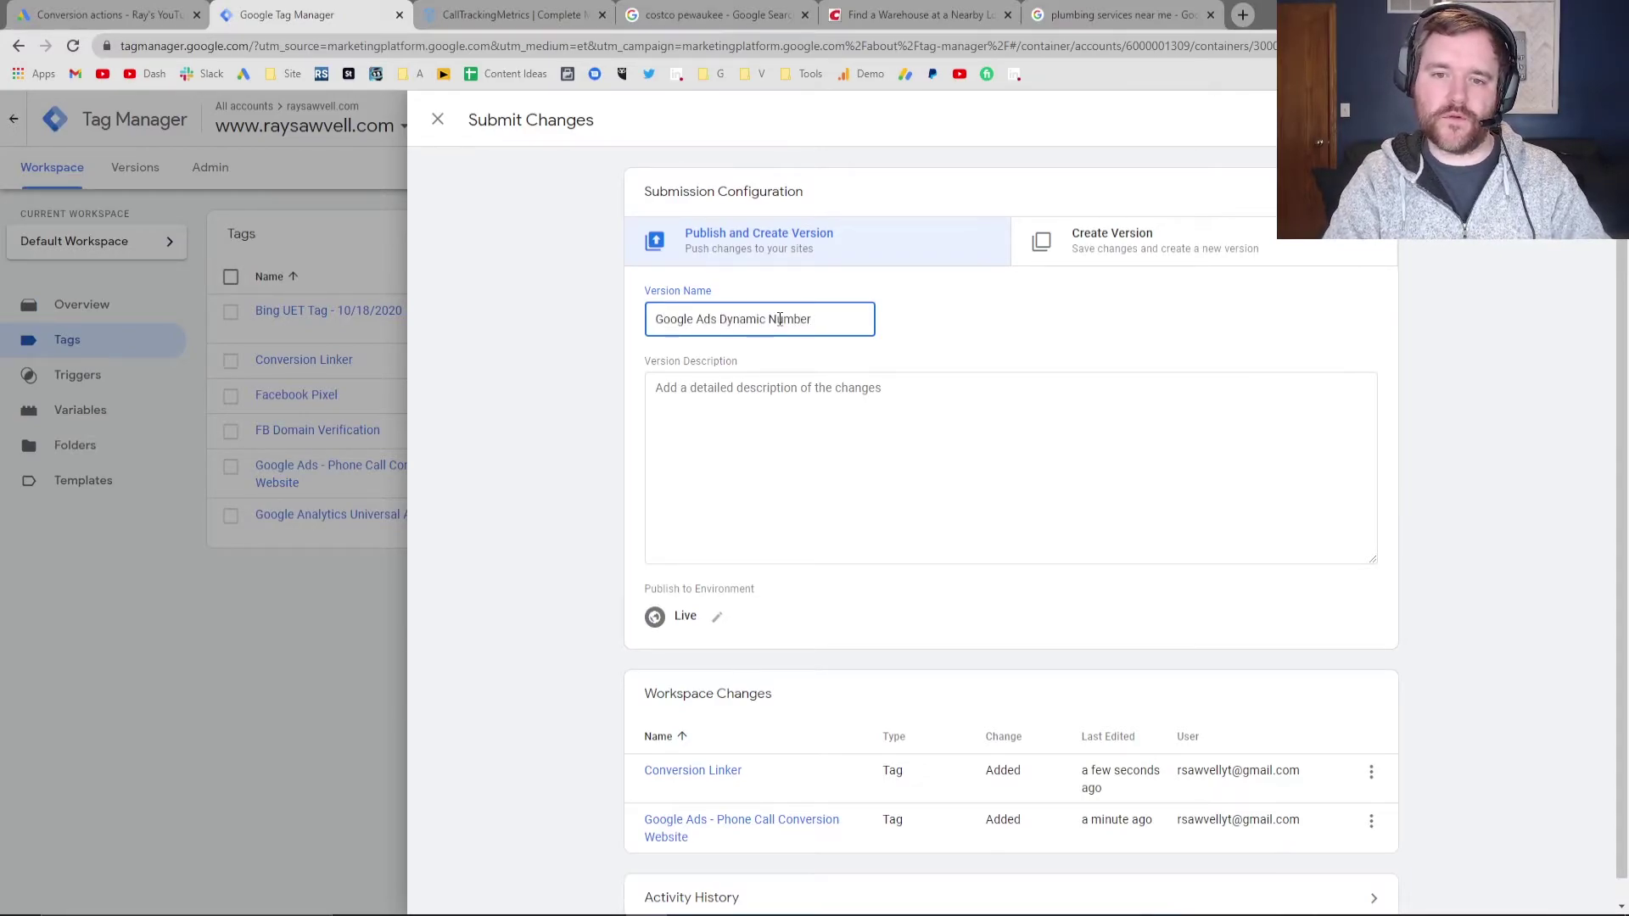
text( Swap)
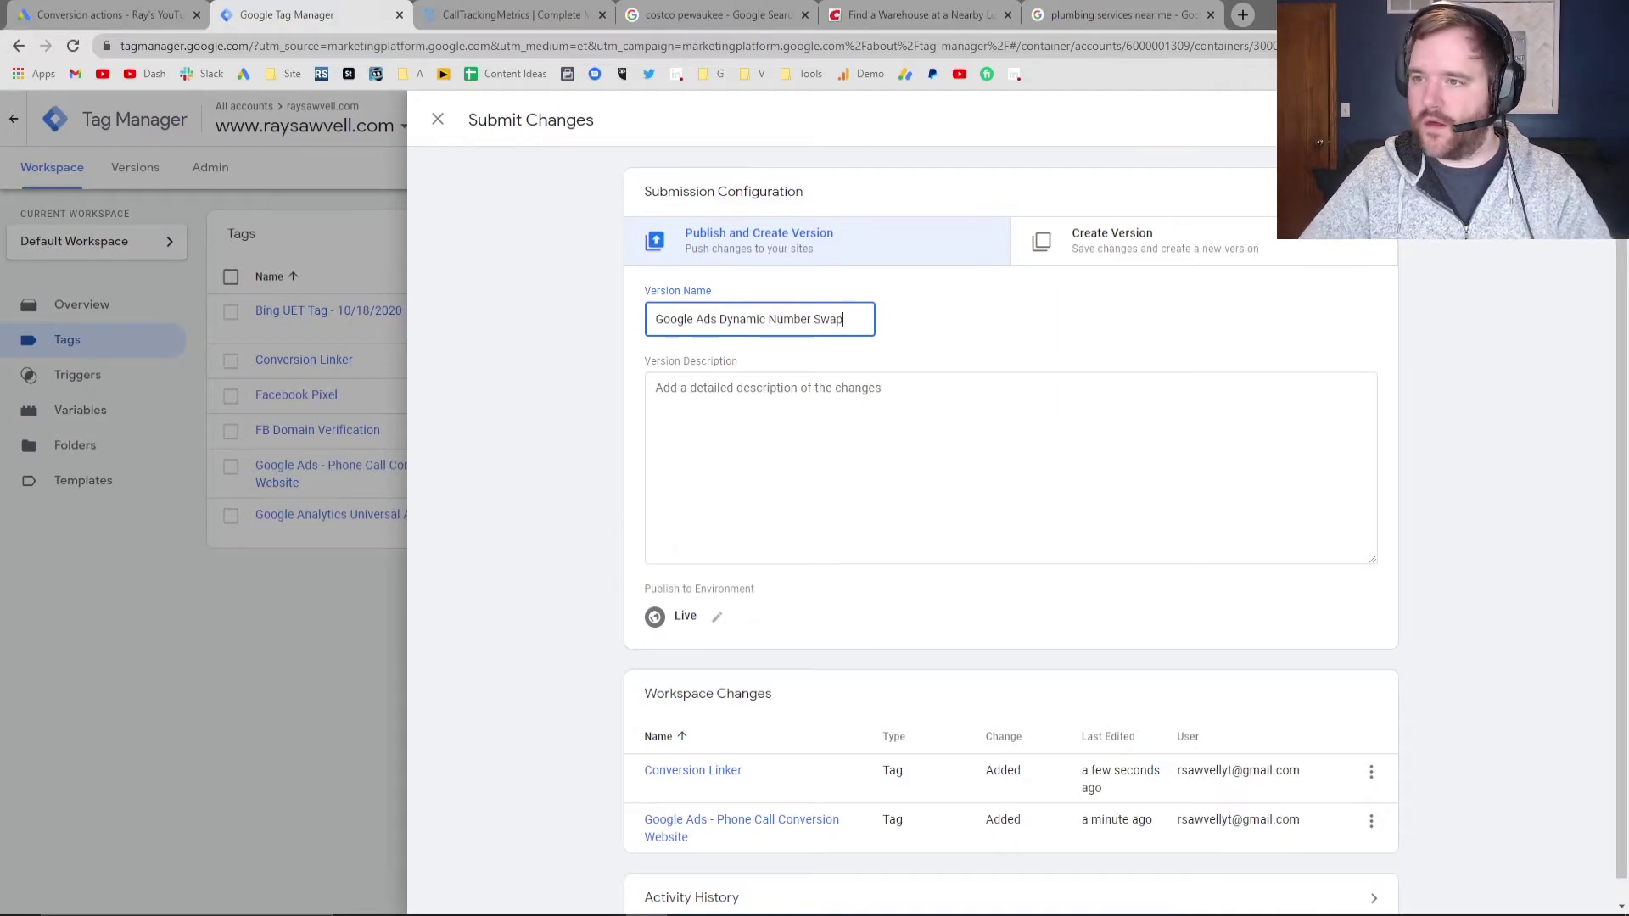
click(1565, 120)
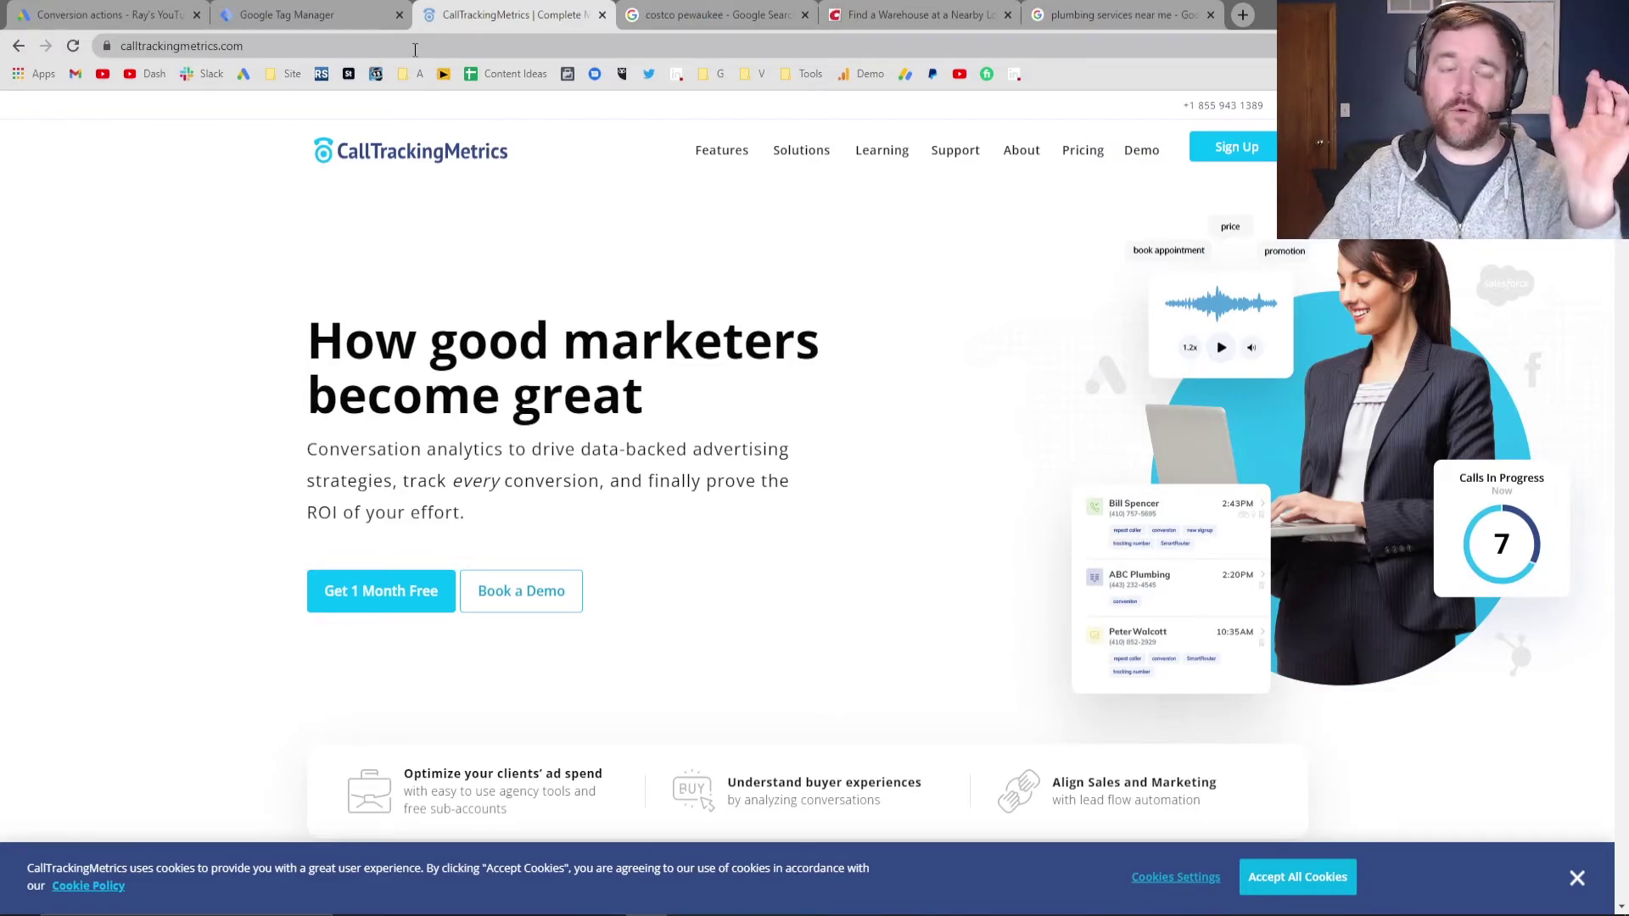
click(110, 14)
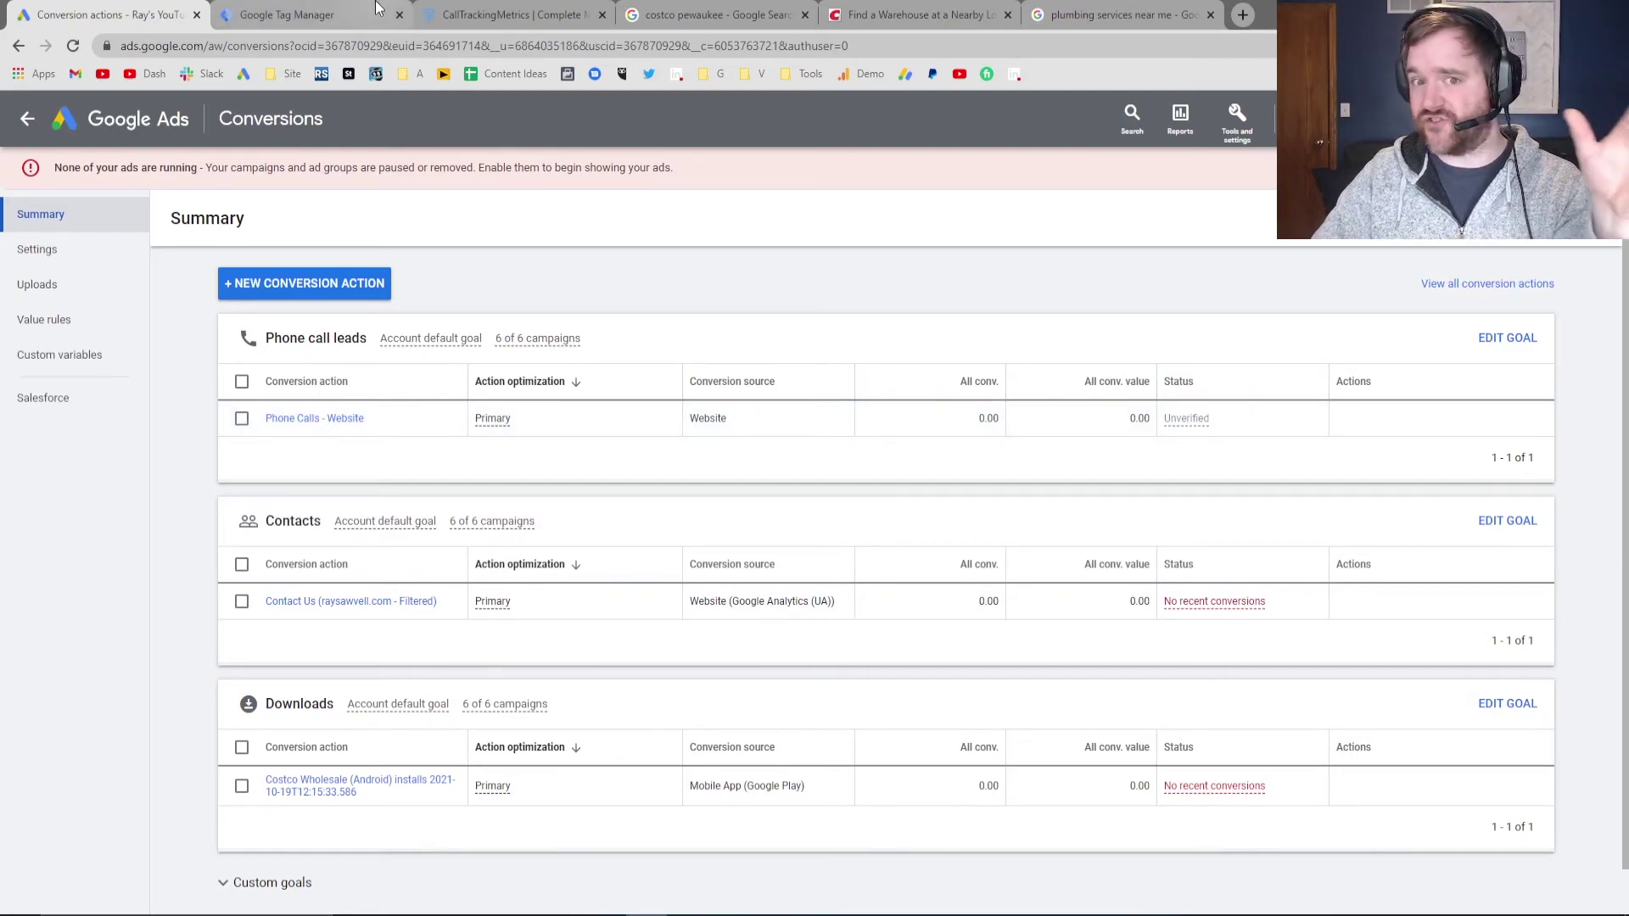
click(501, 7)
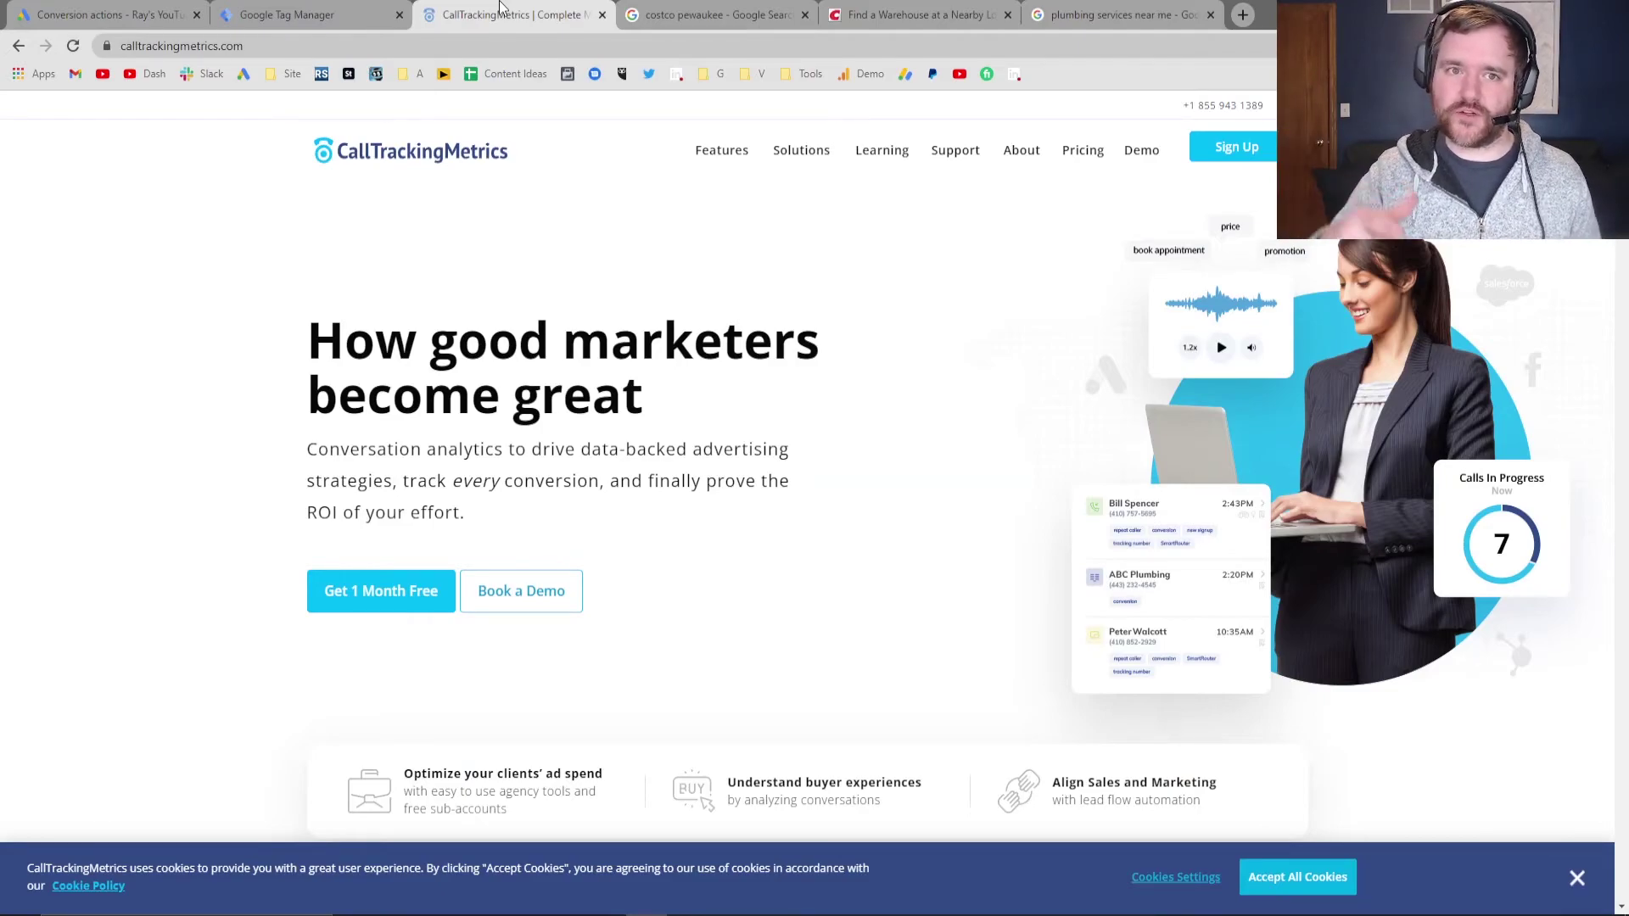